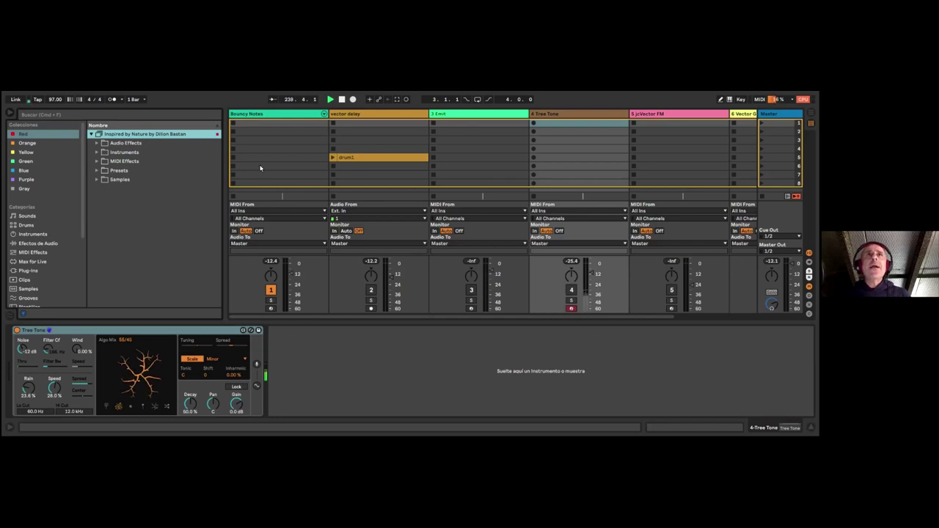
On the Bouncy Notes track, set the device's Gain to 165 %, Mass to 1.60 and Gravity to 11.63.
left_click(290, 114)
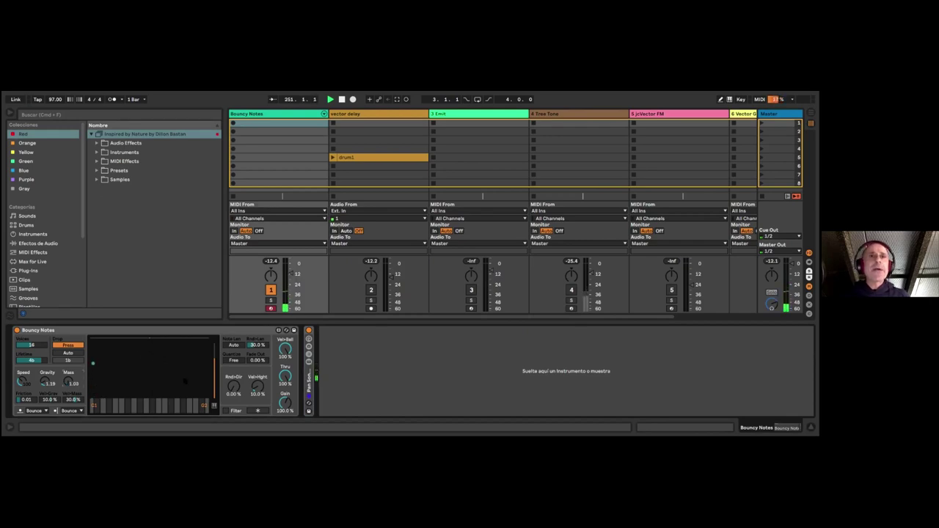
left_click_drag(285, 404, 292, 338)
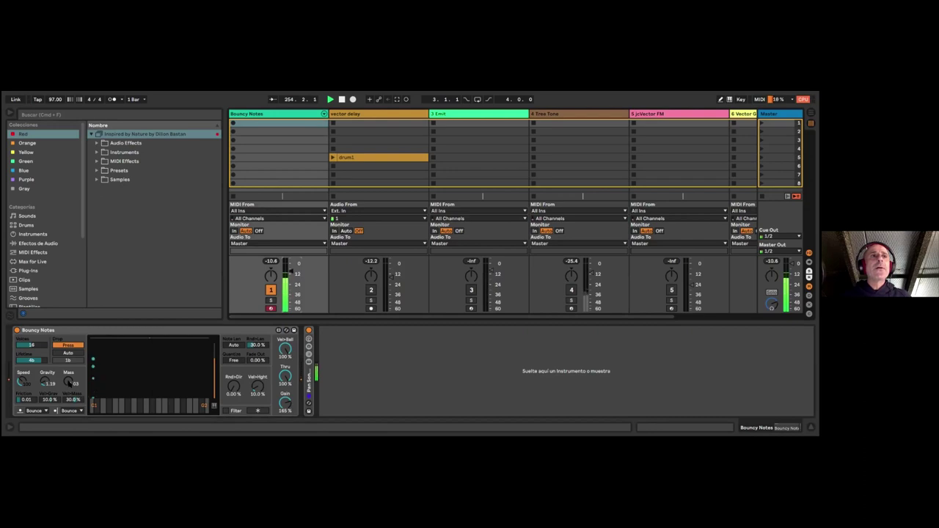
left_click_drag(68, 382, 68, 373)
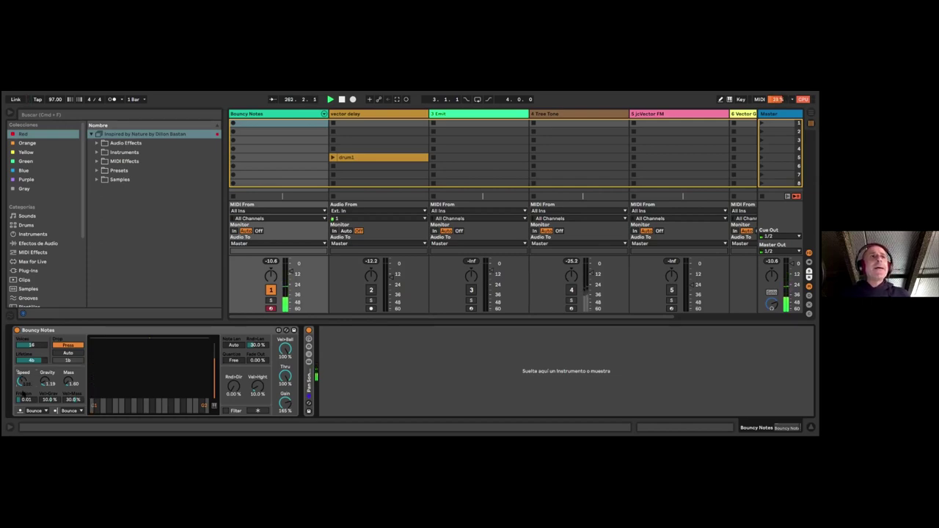
left_click_drag(46, 382, 45, 393)
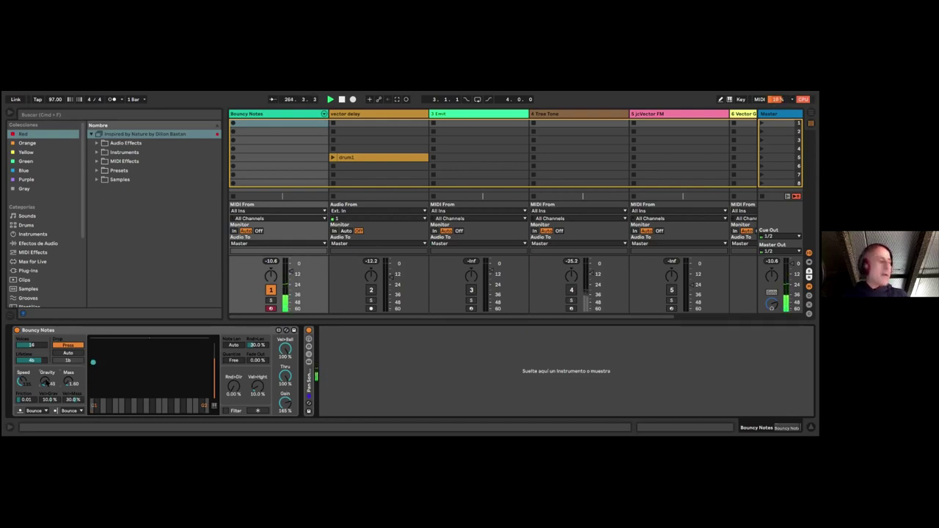
left_click_drag(45, 382, 46, 372)
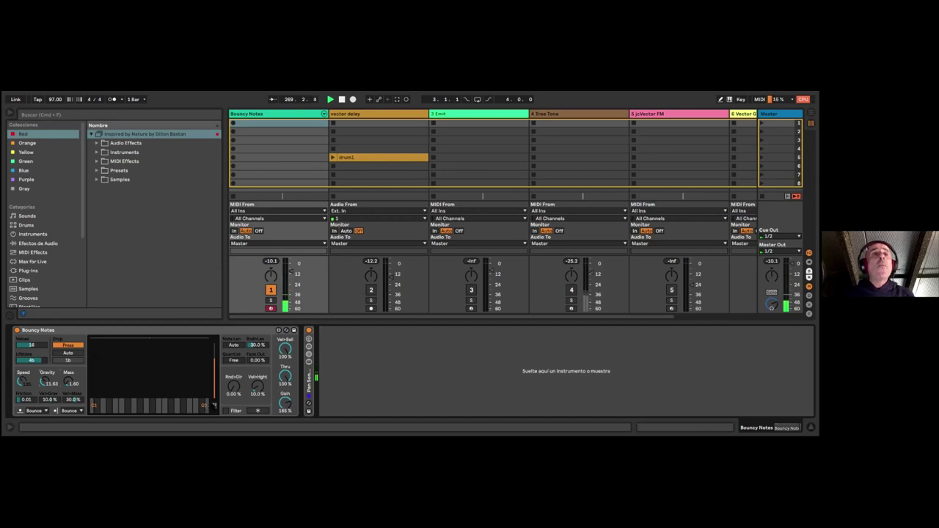
Reveal the scale settings of Bouncy Notes, turn its Drum Rack option on and set Drop to Release.
left_click(214, 405)
left_click(196, 410)
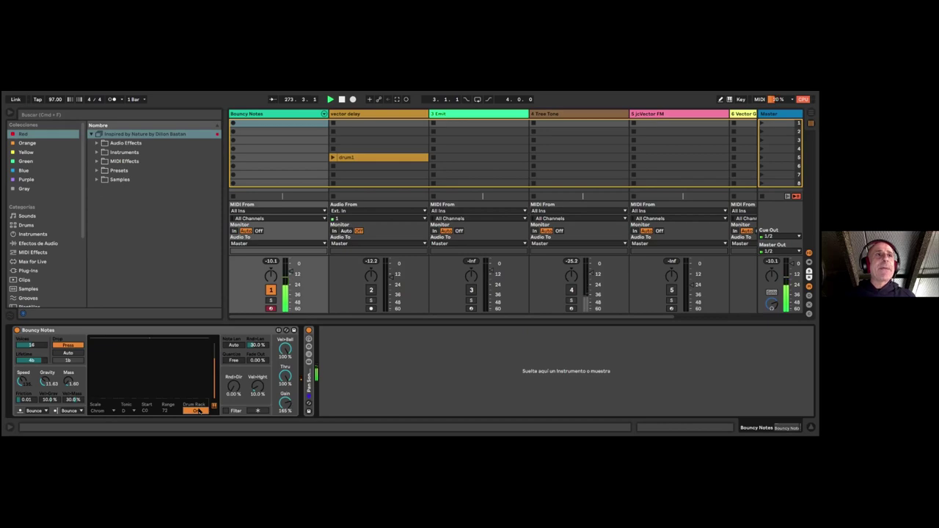
left_click(76, 347)
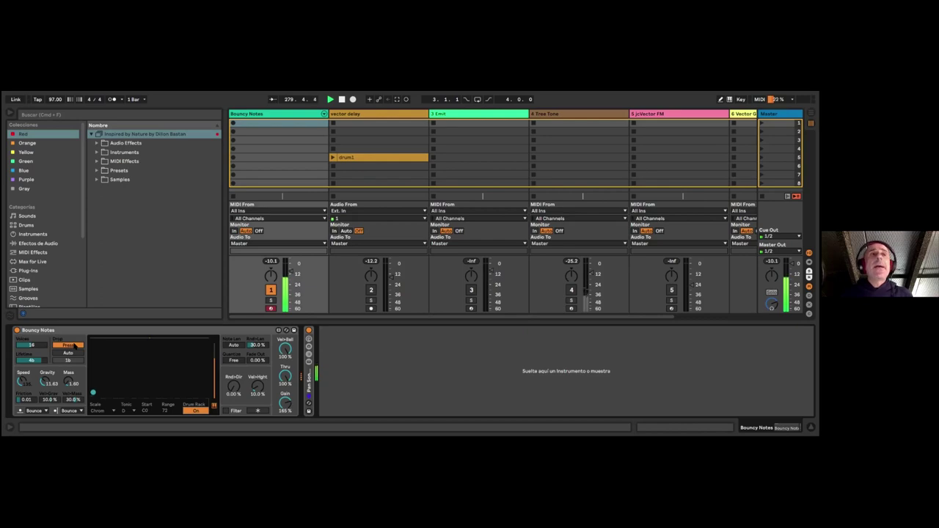
left_click(76, 346)
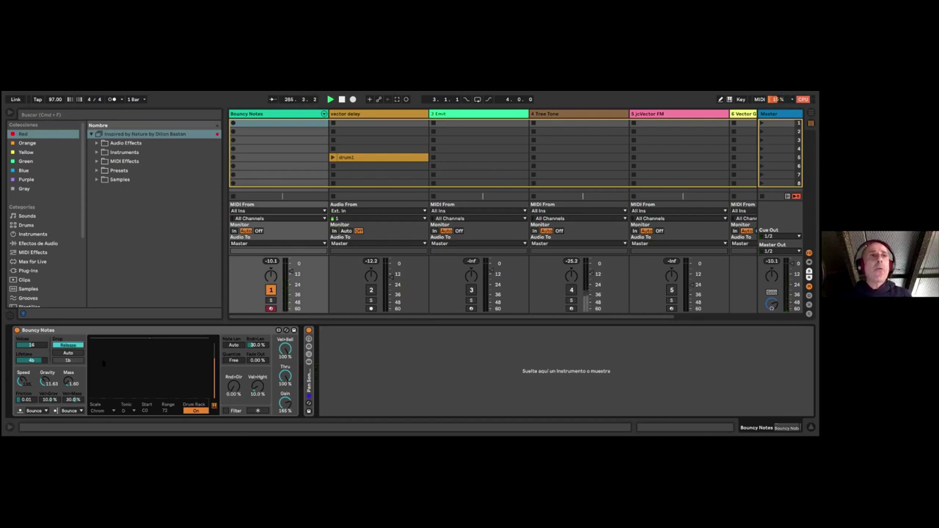
Try automatic ball dropping in Bouncy Notes with Note Len at 24n, and turn Drum Rack and Auto off.
left_click(70, 353)
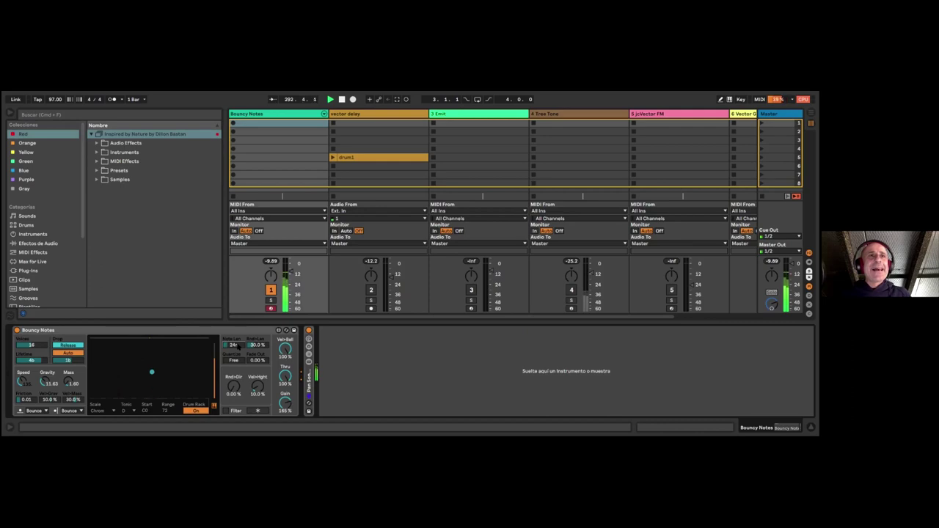
left_click(195, 412)
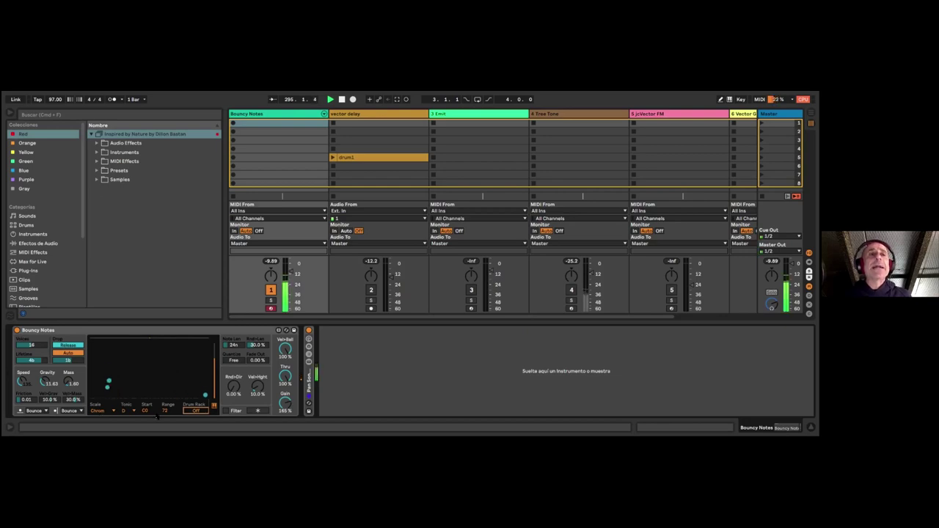
left_click(81, 354)
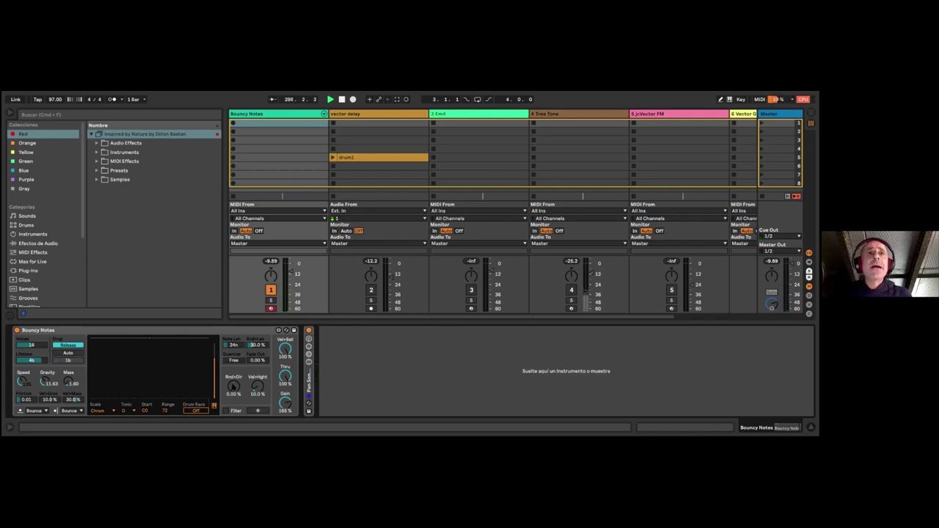
Set Vel>Hght to 62 %, Rnd>Dir to 69.3 % and Fade Out to 1.60 % in Bouncy Notes.
left_click_drag(257, 387, 257, 378)
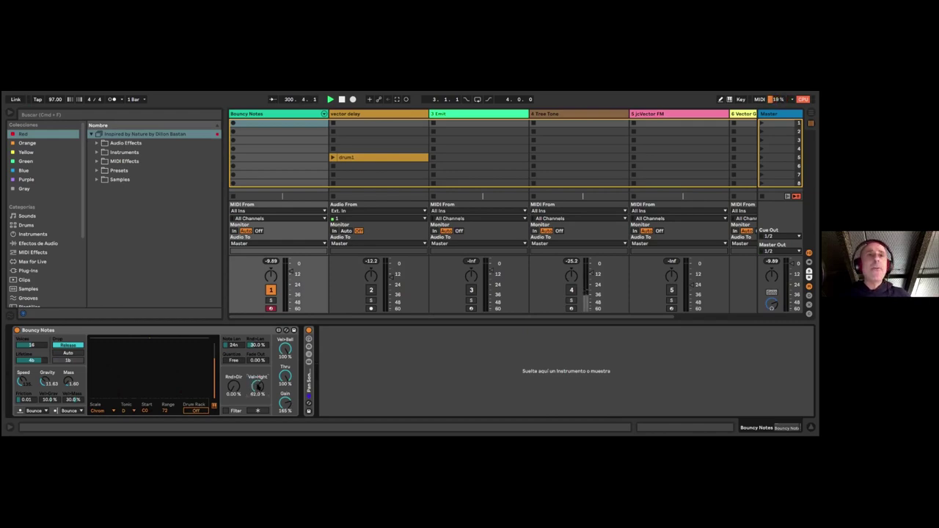
left_click_drag(235, 388, 235, 359)
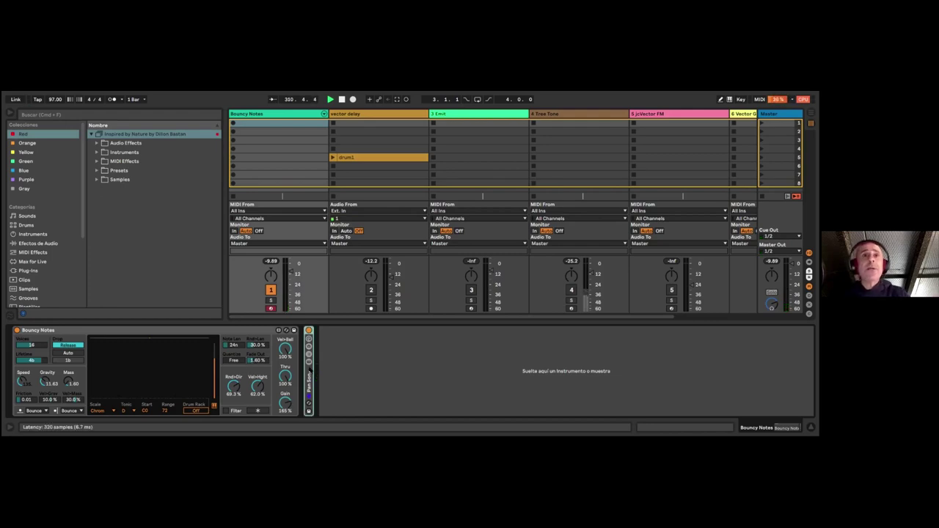
Replace the drum kit after Bouncy Notes with the Veronica + Humphrey (D min) kit from the Drums category.
key("Delete")
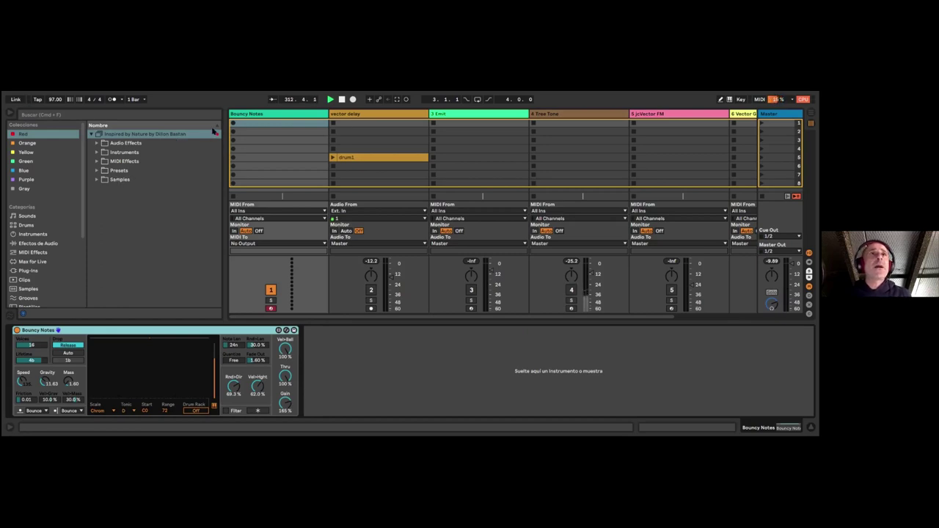
left_click(33, 234)
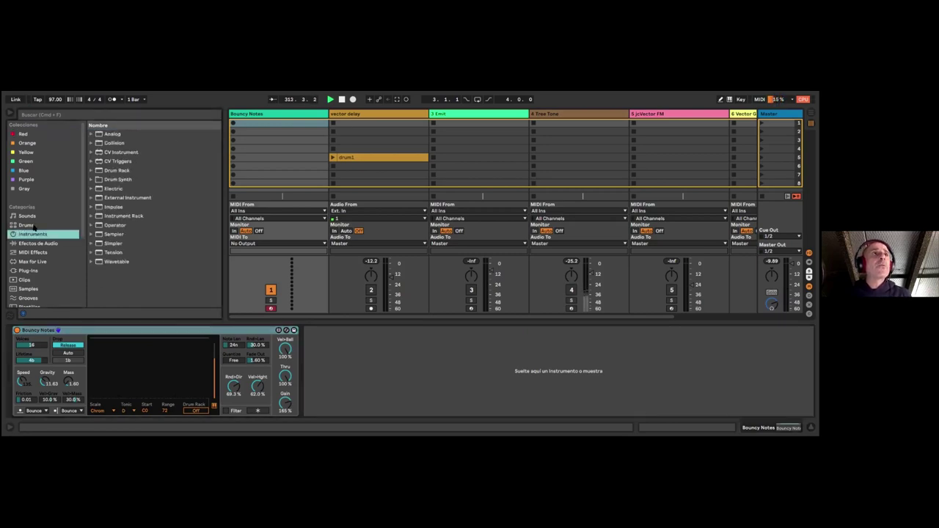
left_click(33, 225)
scroll(114, 221, "down", 10)
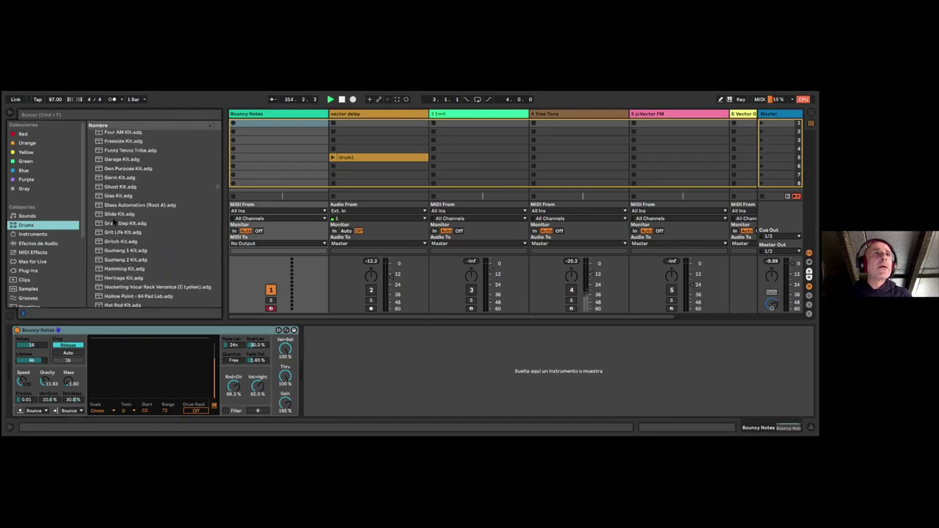
scroll(114, 221, "down", 12)
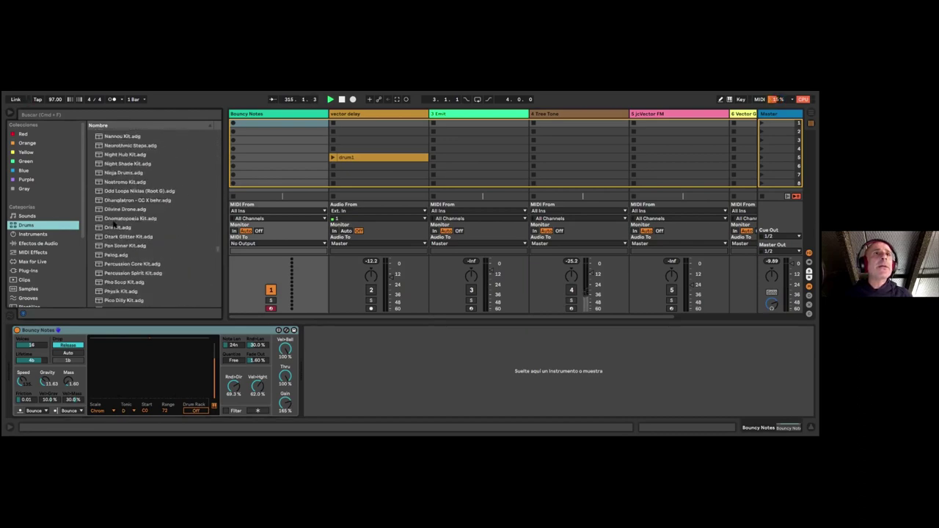
scroll(114, 222, "down", 10)
scroll(114, 223, "down", 12)
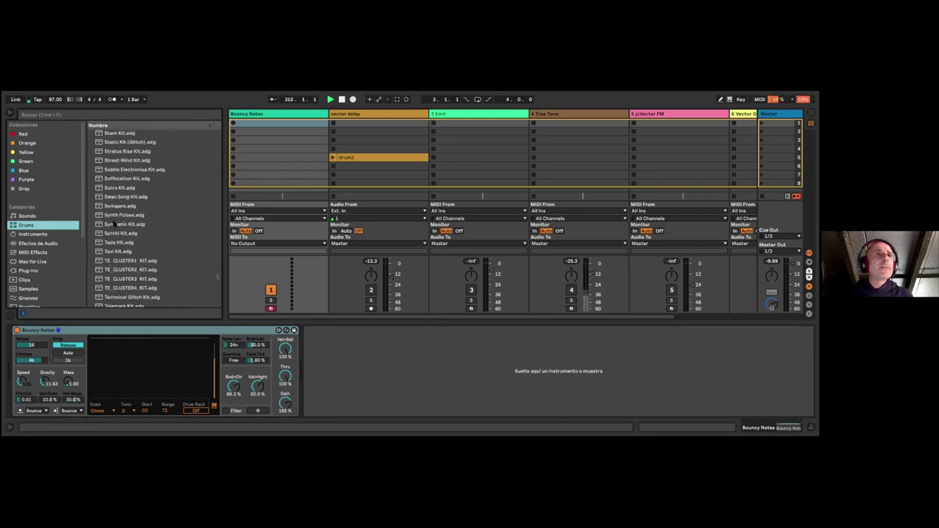
scroll(113, 223, "down", 8)
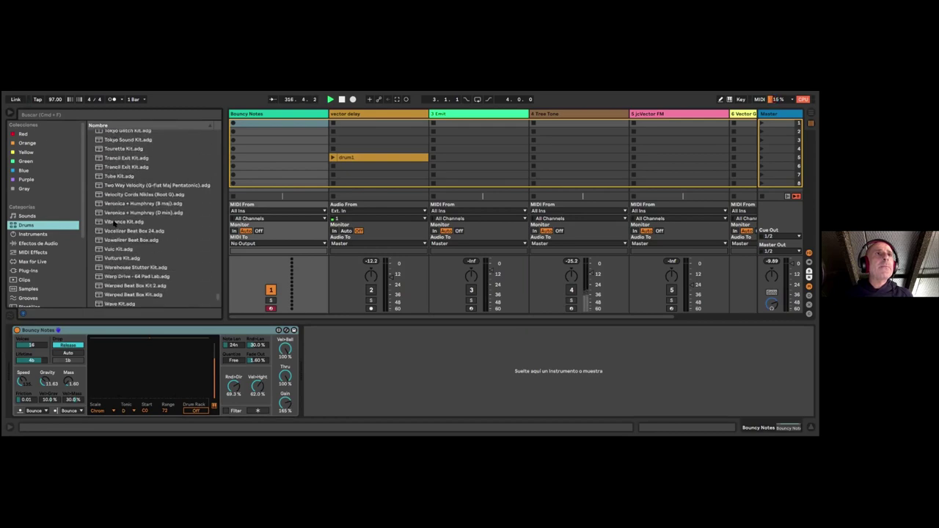
scroll(114, 223, "up", 6)
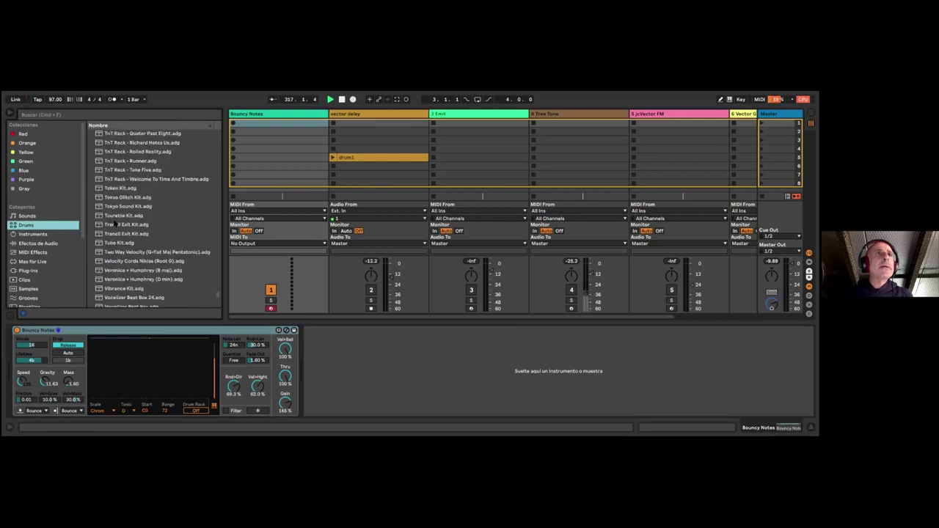
left_click(127, 279)
left_click_drag(320, 320, 363, 371)
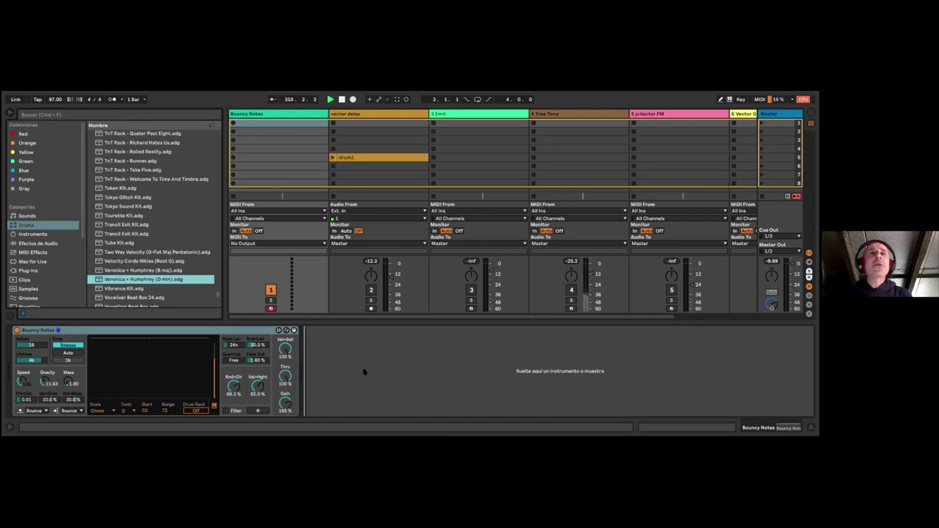
left_click_drag(362, 371, 364, 371)
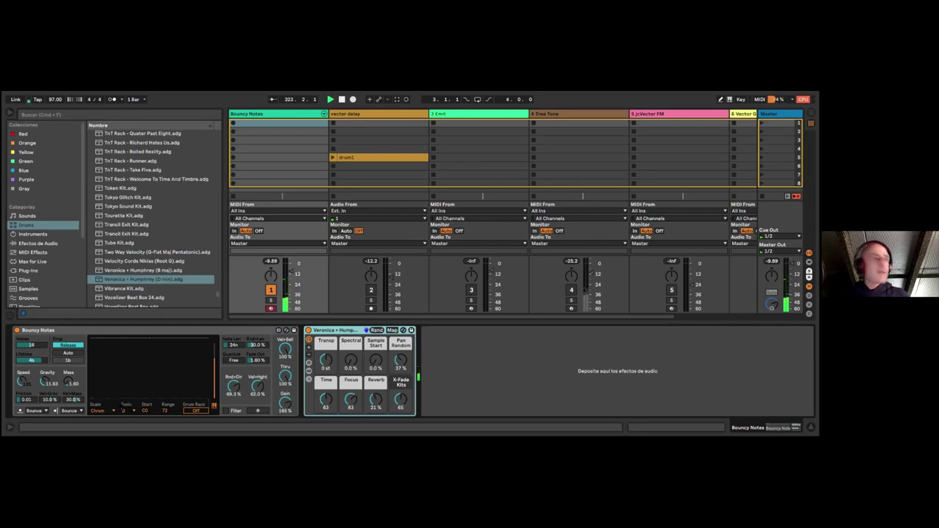
Set the Bouncy Notes Drop mode to Press and the Veronica + Humphrey kit's Reverb to 34 %.
left_click(80, 345)
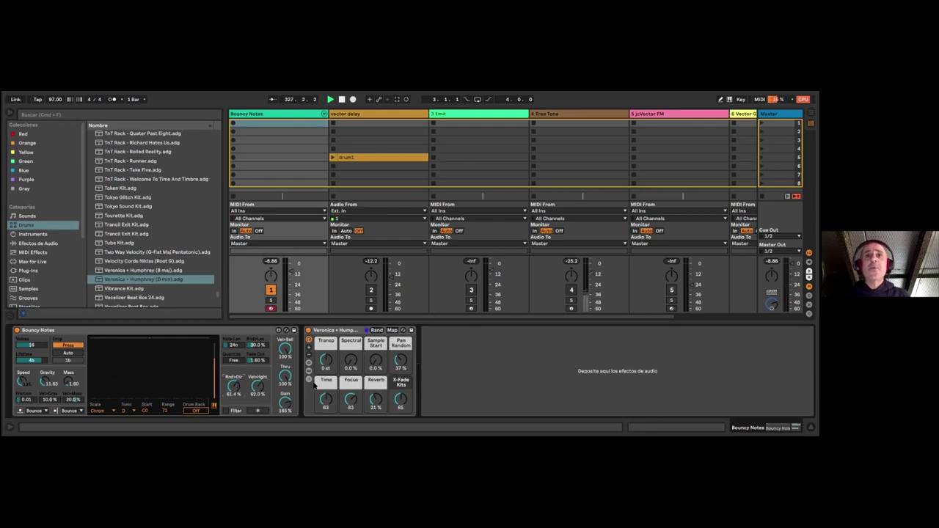
left_click_drag(376, 397, 380, 387)
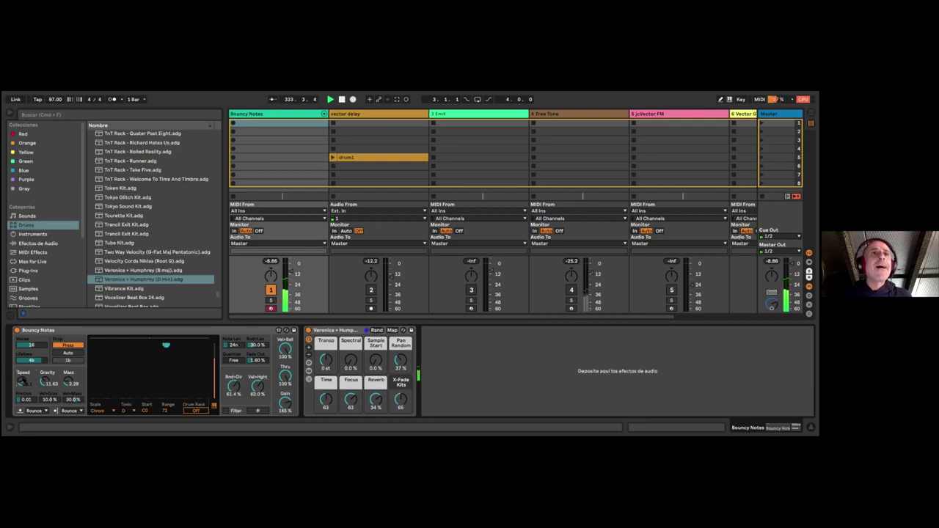
Try Bouncy Notes with a low Gravity of 1.19, and raise Gravity to 100.
left_click_drag(45, 381, 45, 394)
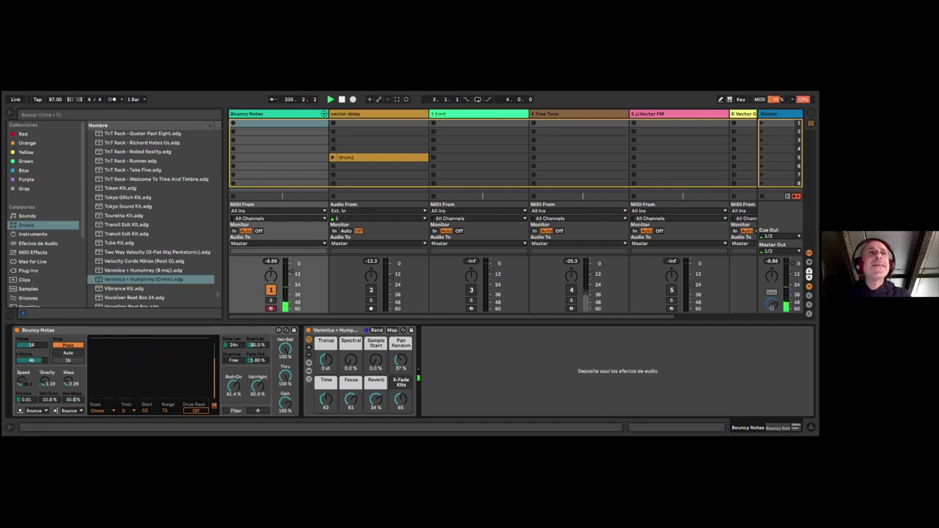
key("super+z")
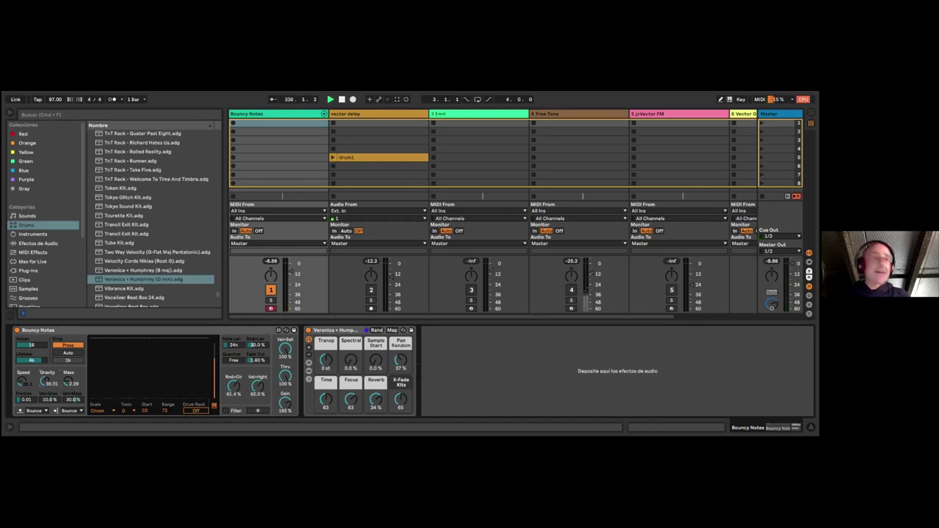
left_click_drag(44, 382, 45, 378)
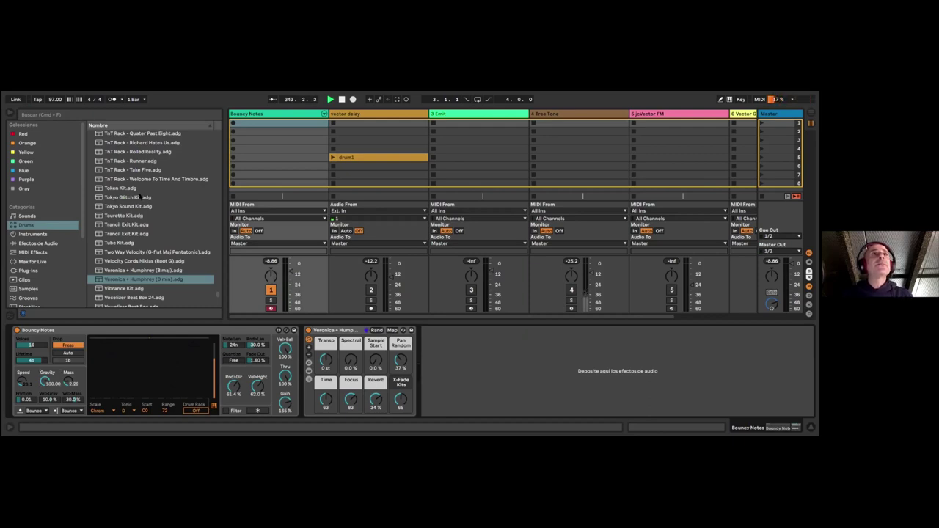
Show the Red collection, set Vector Delay's Mix to 0 and play the drum1 clip on the activated vector delay track.
scroll(141, 197, "up", 5)
left_click(69, 135)
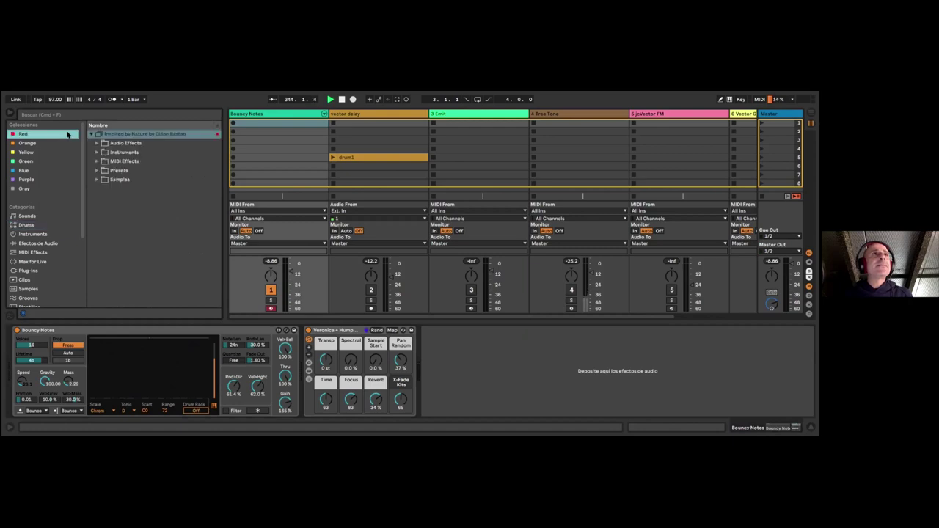
left_click(359, 115)
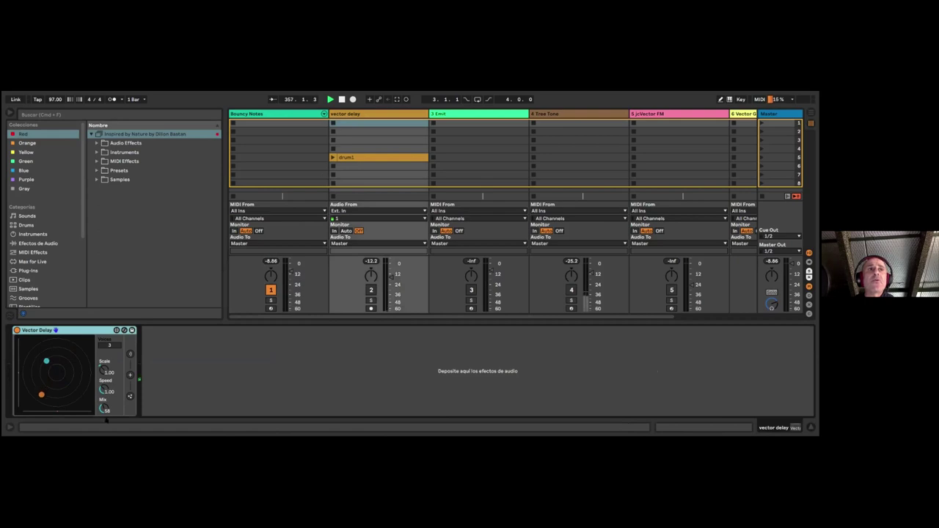
left_click_drag(106, 420, 106, 435)
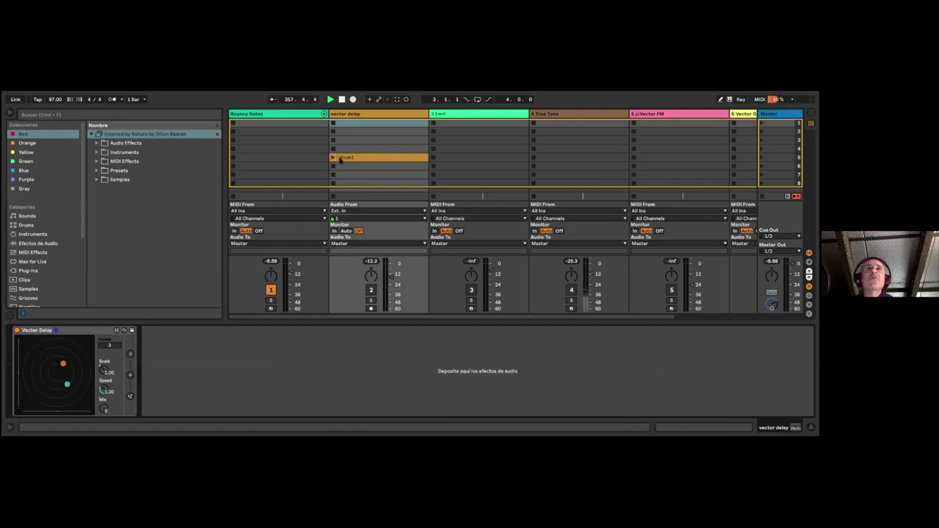
left_click(332, 157)
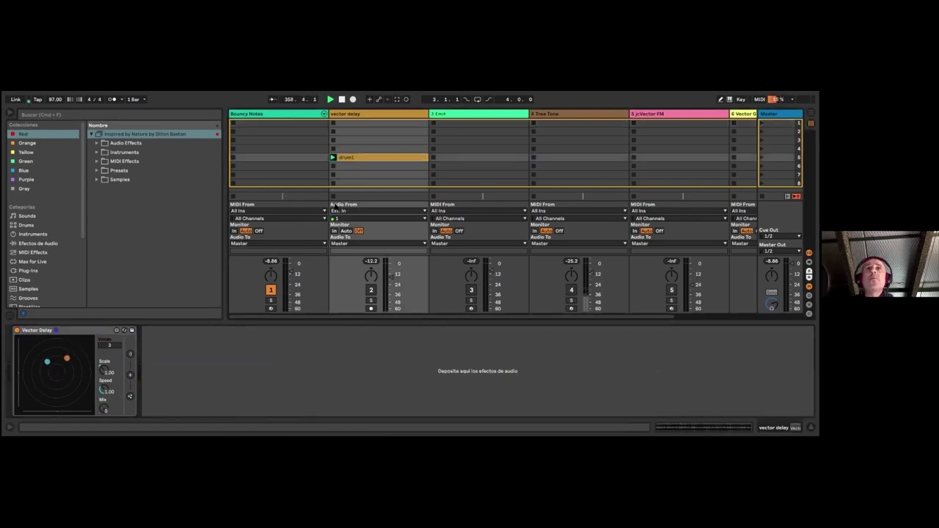
left_click(372, 290)
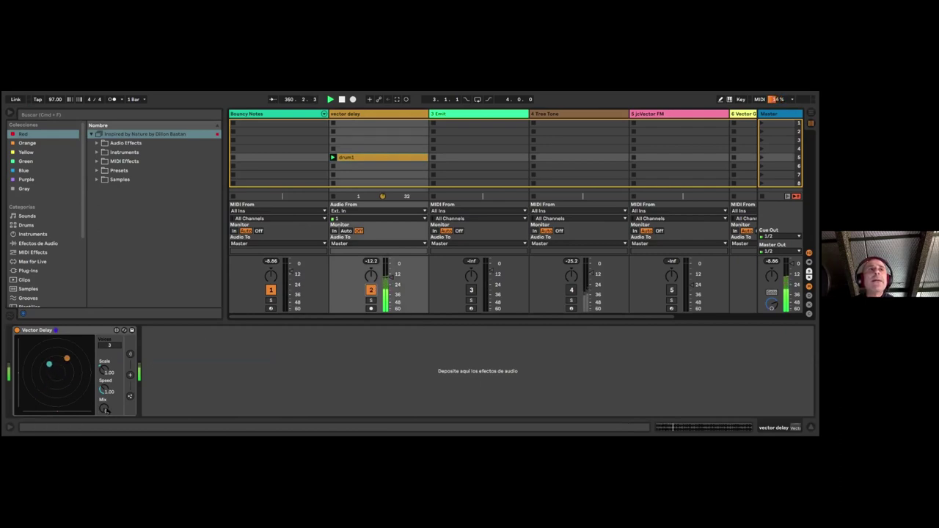
Set Vector Delay's Mix to 48, Voices to 5 and Speed to 4.19, and expand its detailed delay settings.
left_click_drag(105, 410, 106, 364)
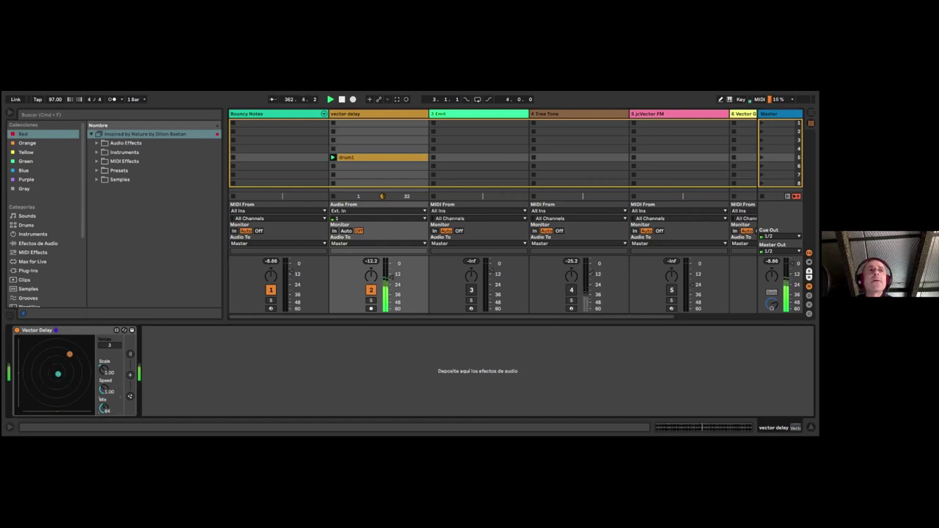
left_click_drag(105, 408, 110, 339)
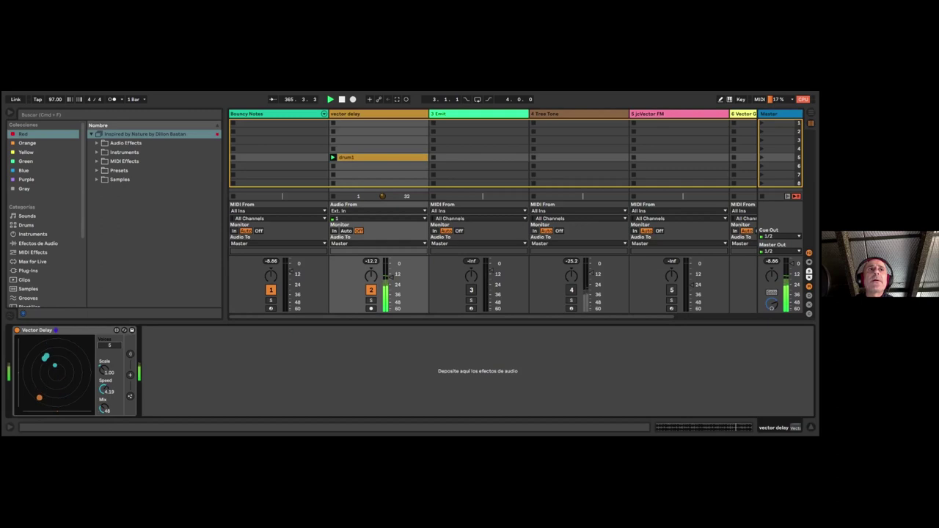
left_click(130, 354)
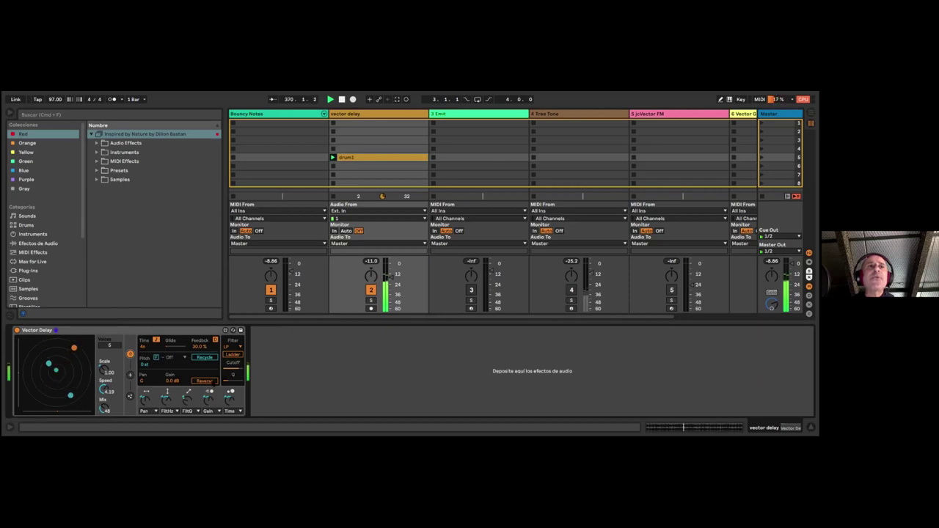
Try Vector Delay's Reverse option on and off while the drum loop plays.
left_click(210, 383)
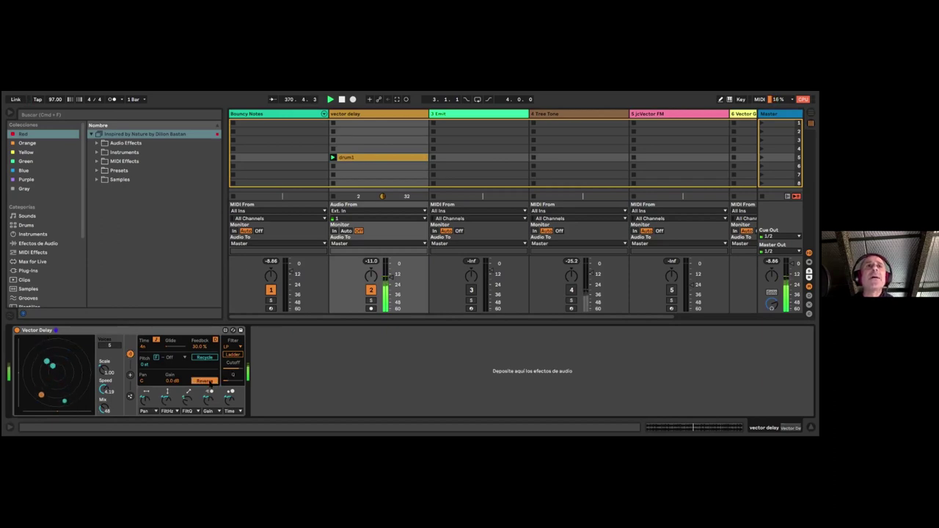
left_click(206, 381)
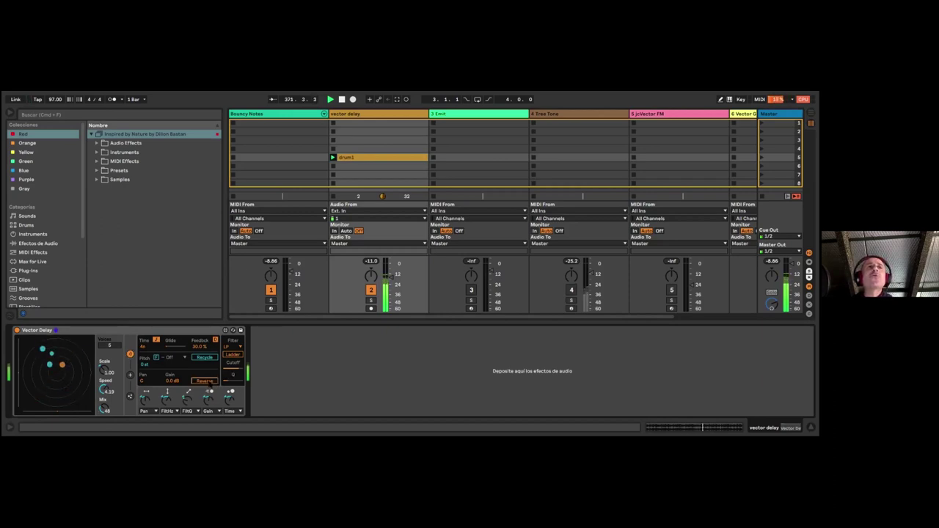
left_click(209, 382)
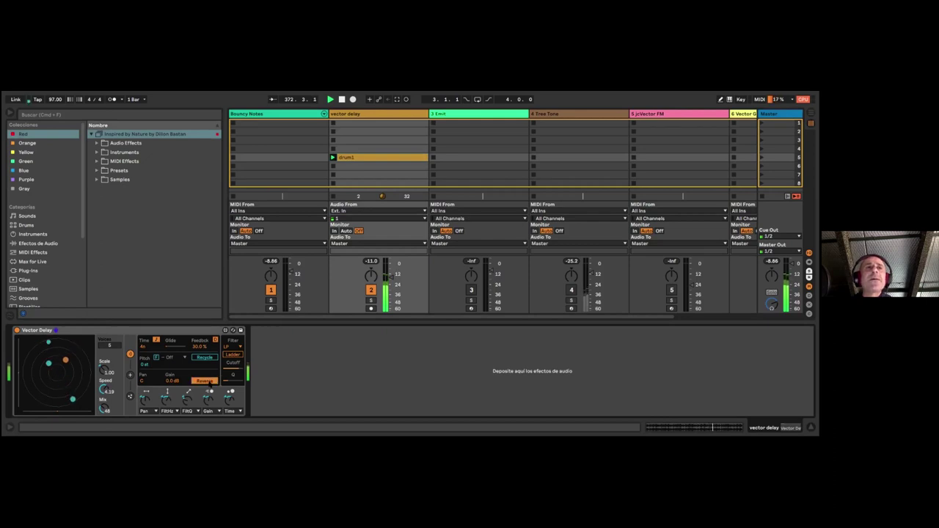
left_click(209, 382)
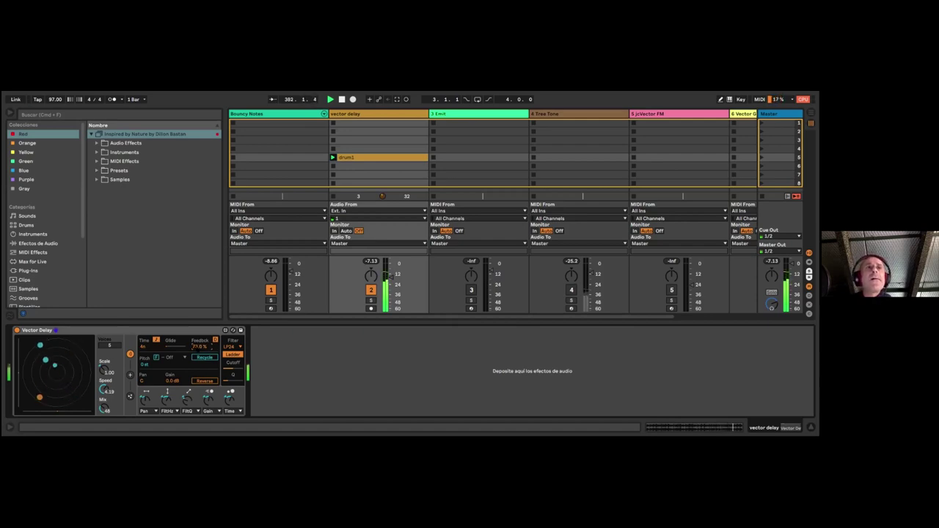
Show Vector Delay's motion settings and compare the movement with Flowfield and Attractor toggled on and off.
left_click(130, 375)
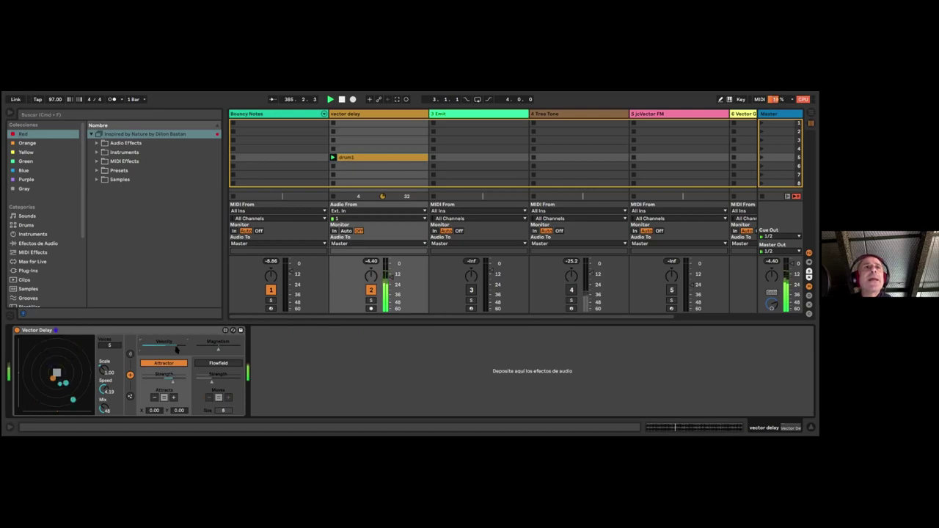
left_click(218, 363)
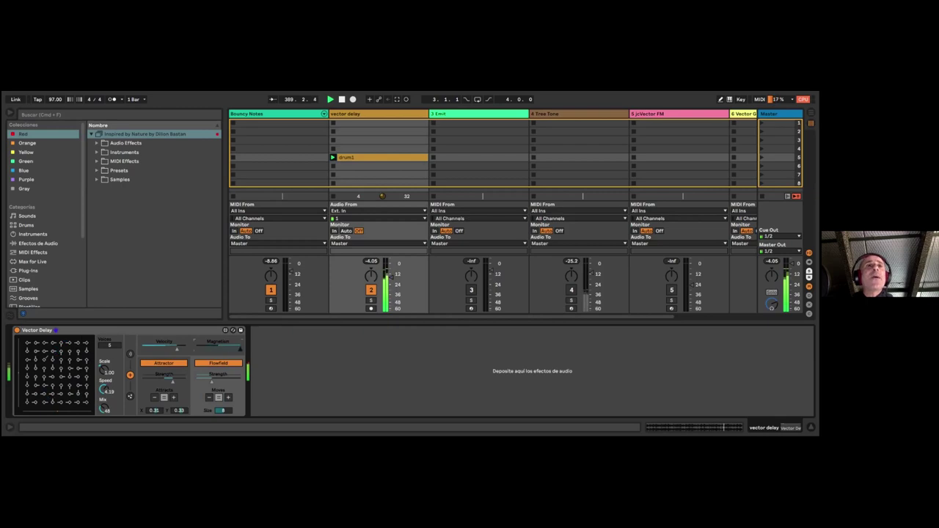
left_click(217, 366)
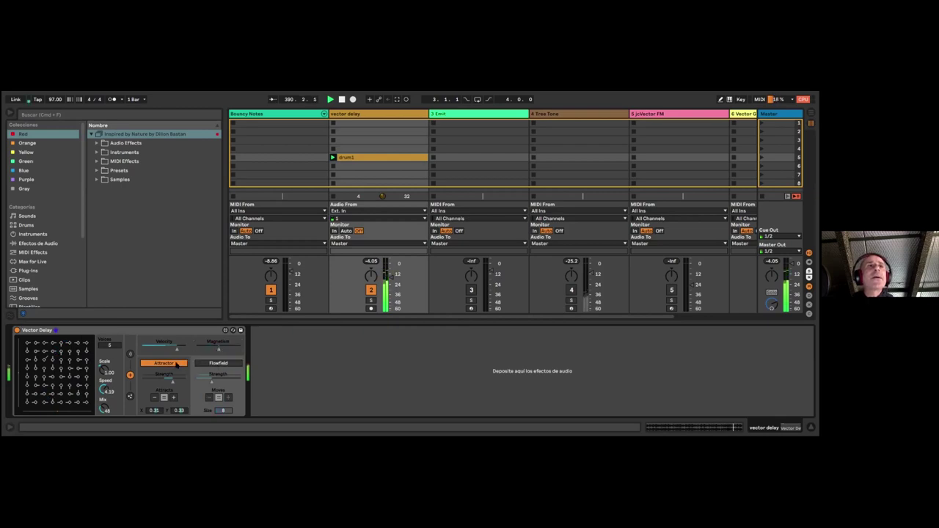
left_click(177, 364)
left_click(177, 363)
Lower Vector Delay's Velocity, move the attractor to X -0.34, Y 0.61, and turn Flowfield on.
left_click_drag(176, 353, 166, 352)
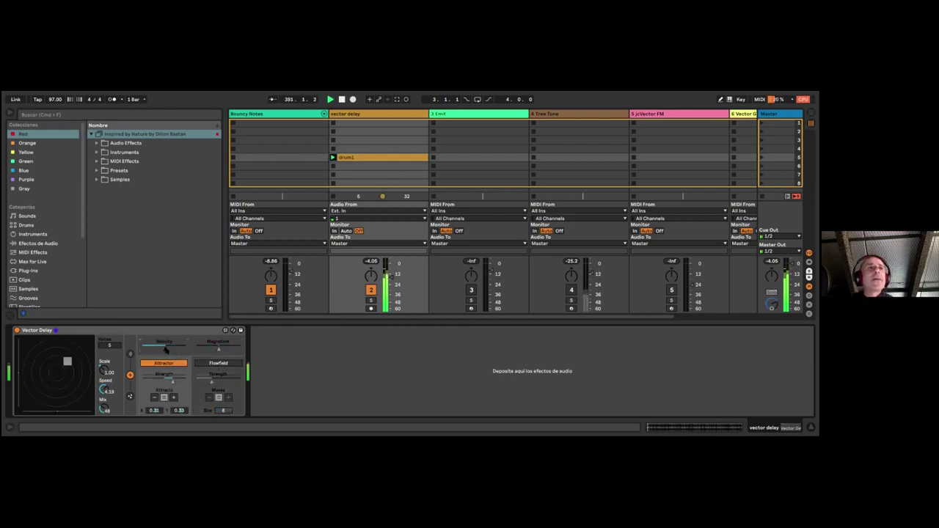
left_click_drag(155, 410, 180, 408)
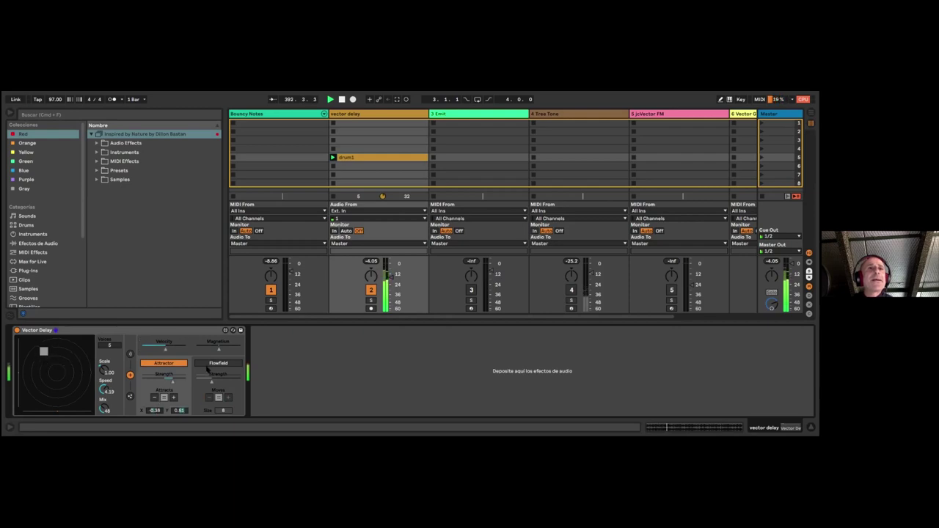
left_click(213, 363)
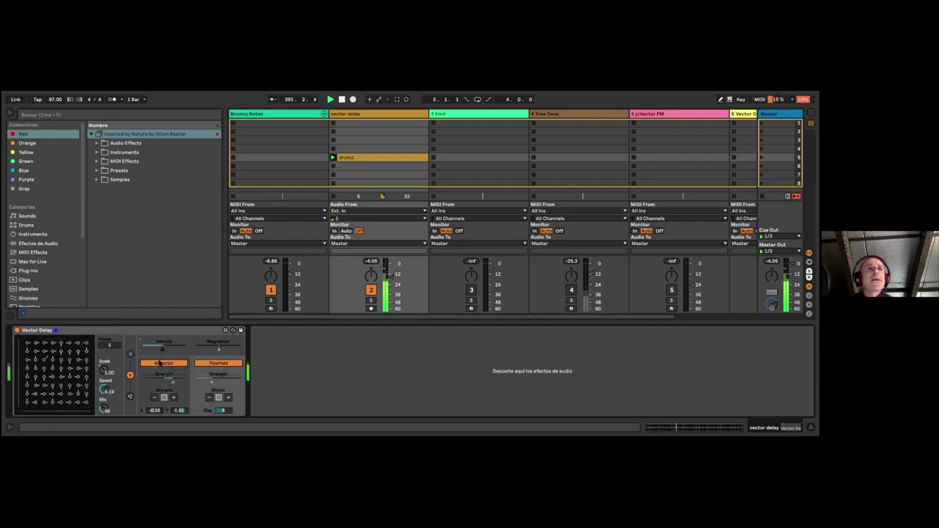
Set the Edge behaviour to Wrap in Vector Delay's particle and emitter settings.
left_click(130, 397)
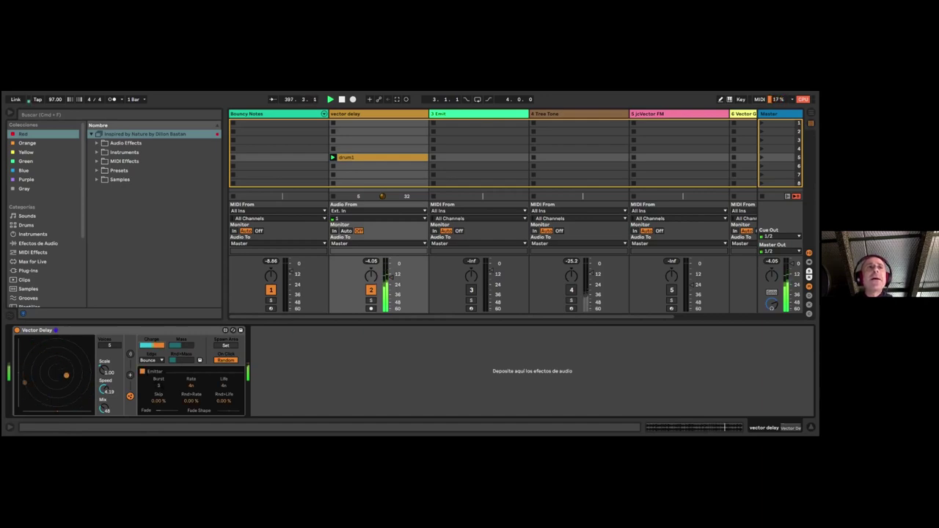
left_click(152, 360)
left_click(145, 383)
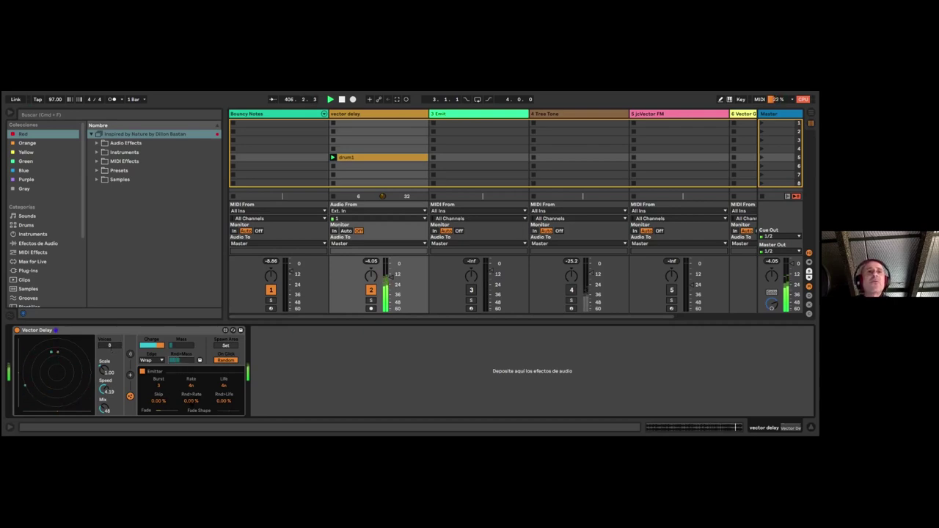
Set the emitter's random Rate to 25.2 % and random Life to 33.9 %, and adjust Vector Delay's Voices.
left_click_drag(192, 402, 224, 400)
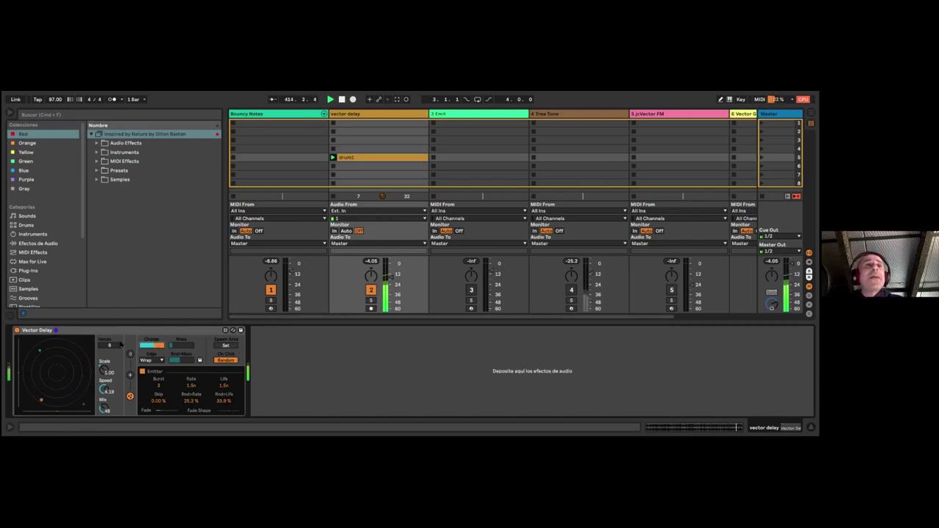
left_click(115, 345)
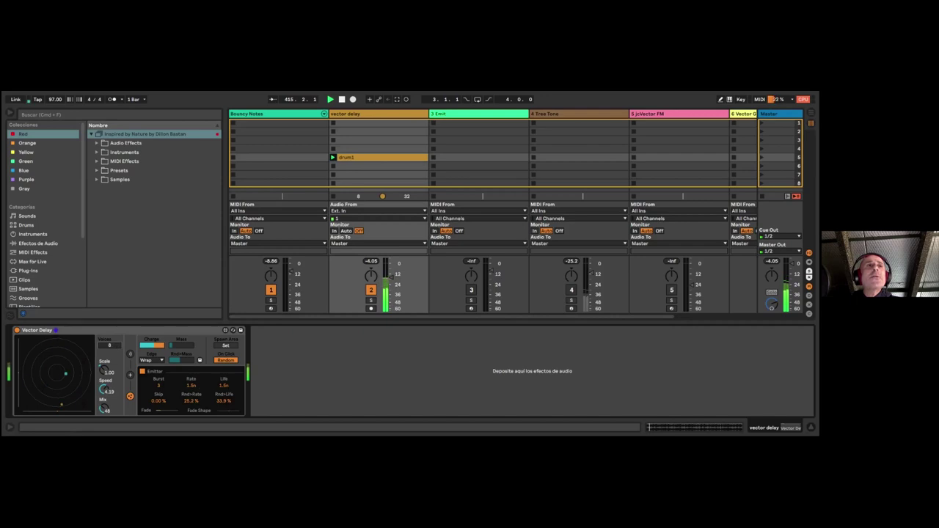
left_click_drag(115, 344, 114, 354)
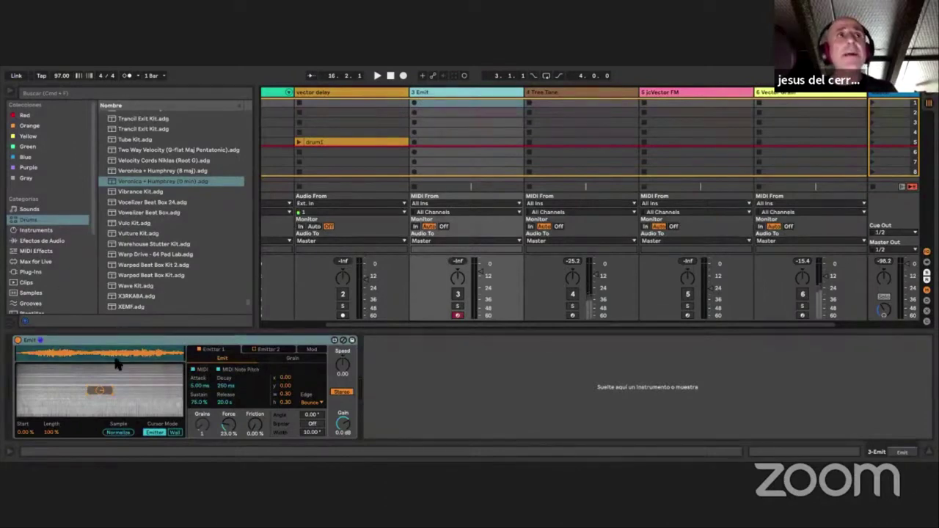
Activate the Emit track and set Emitter 1's Force to about 48 % and Friction to 20.5 %.
left_click(458, 294)
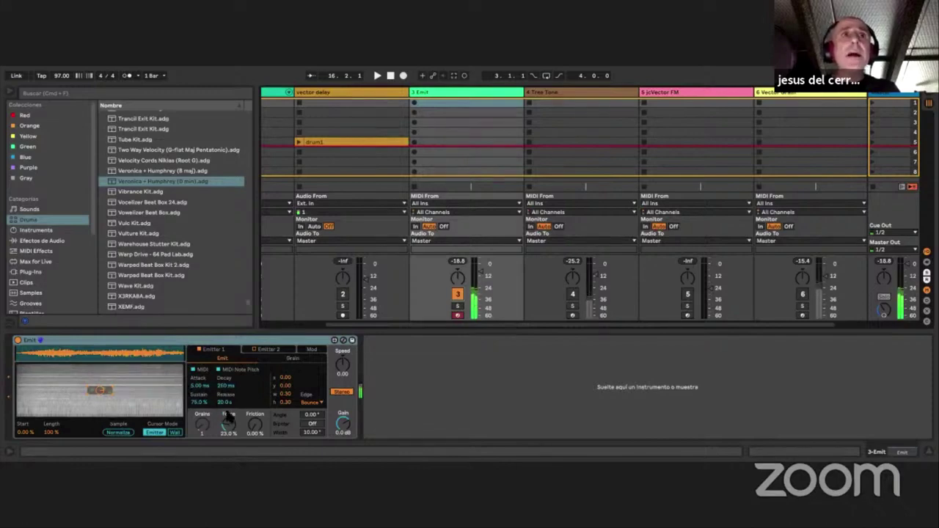
left_click_drag(255, 424, 229, 413)
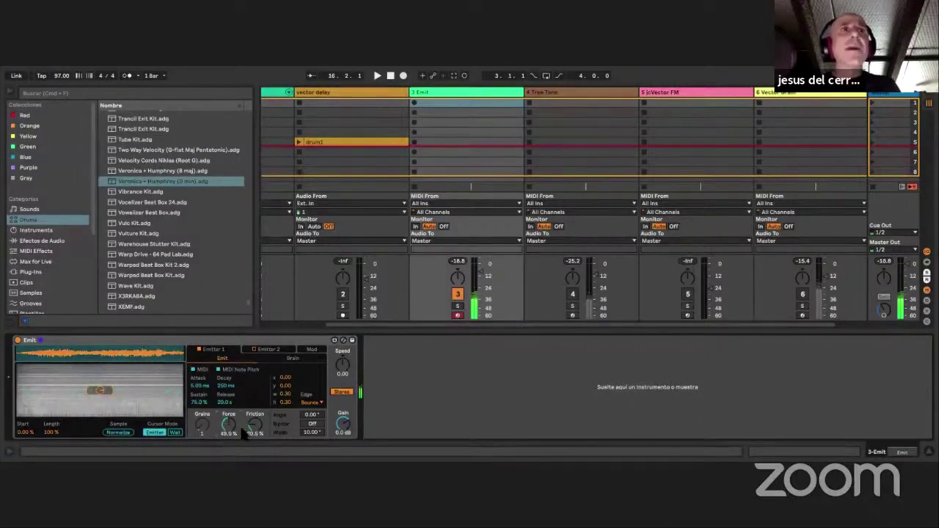
Create a small wall near the start of Emit's spectrogram and return the Cursor Mode to Emitter.
left_click(174, 433)
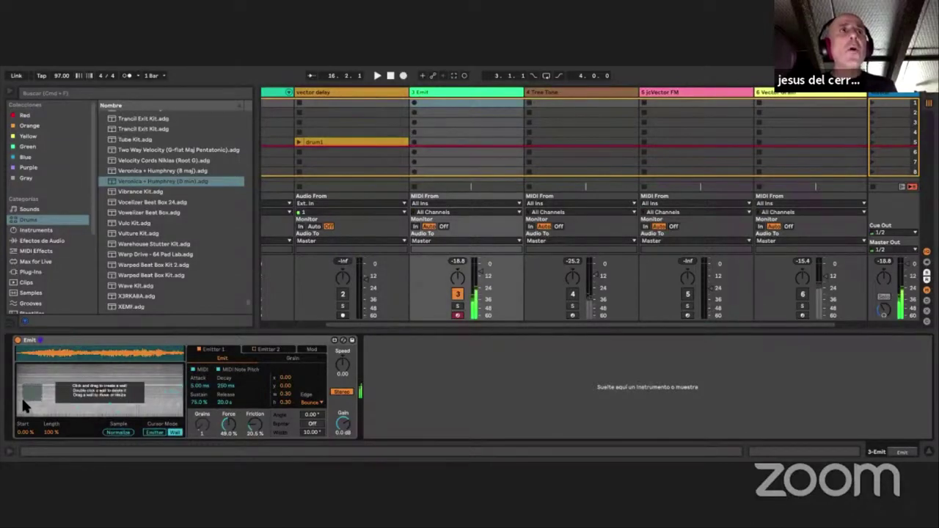
left_click(30, 394)
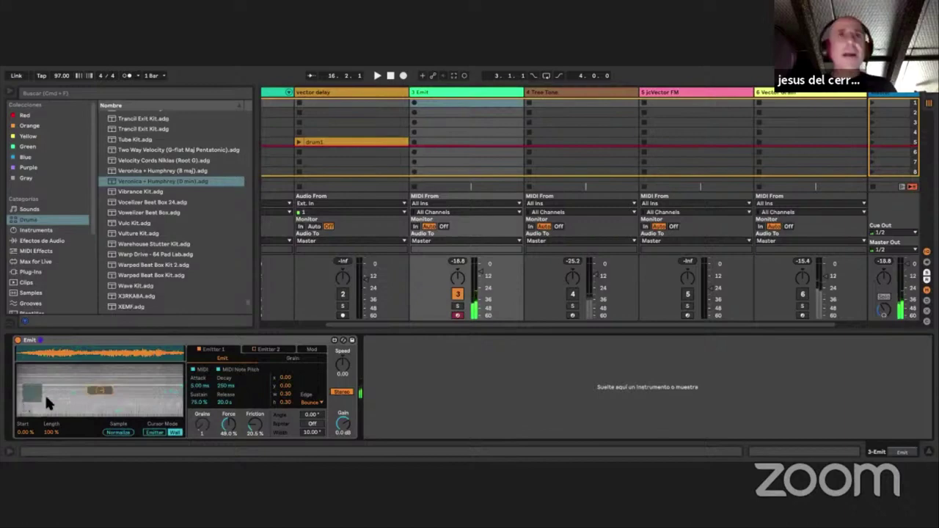
left_click(155, 433)
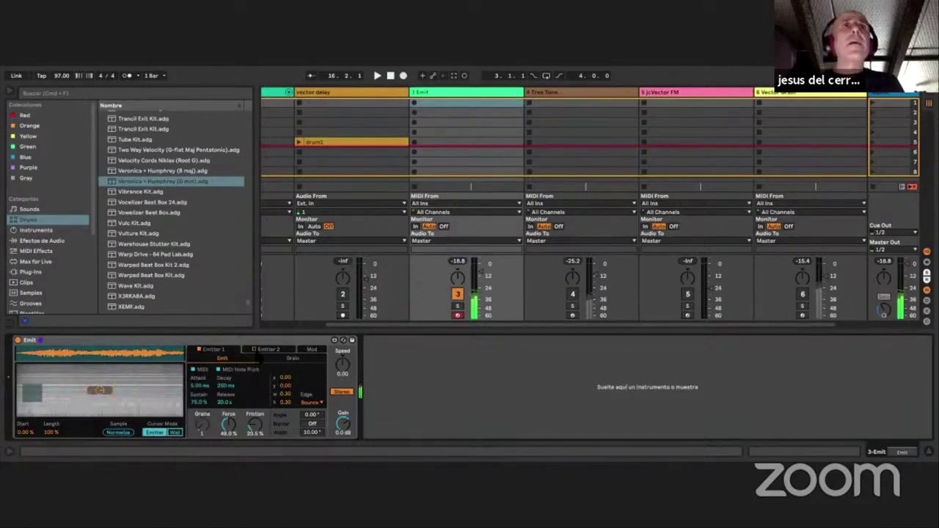
Enable Emitter 2 with 7 Grains and enlarge its area on the spectrogram.
left_click(257, 350)
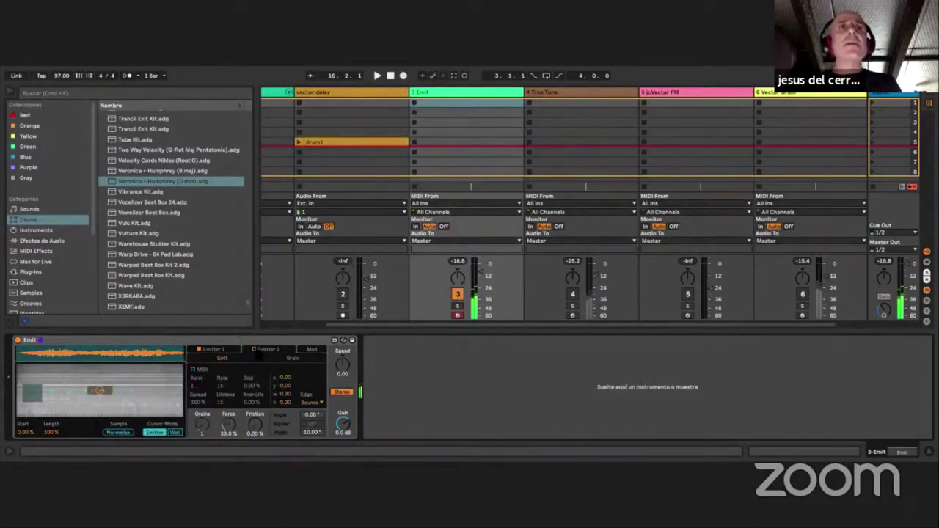
left_click(255, 350)
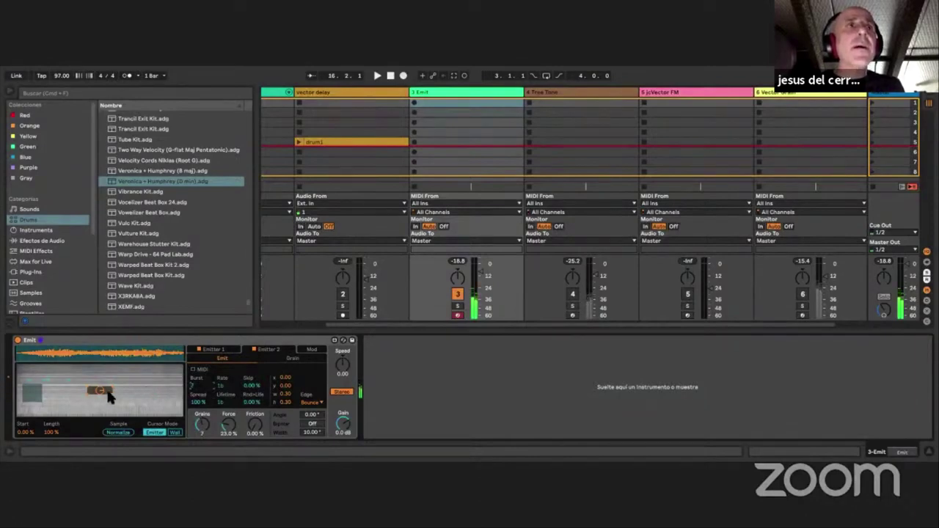
left_click_drag(112, 394, 146, 407)
Turn Bipolar on for Emitter 1, set its area to X 0.27 and W 1.06, and its Angle to 17° and Width to 84°.
left_click(313, 423)
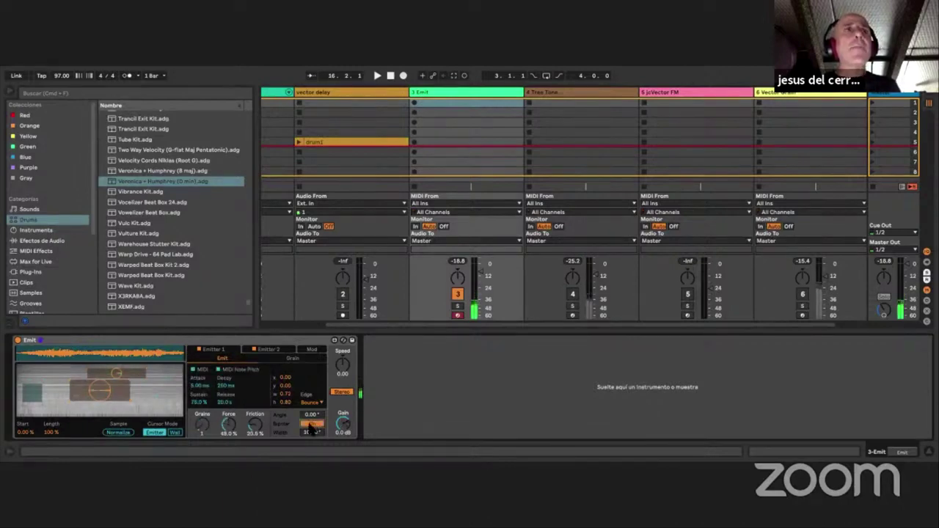
left_click_drag(287, 394, 286, 360)
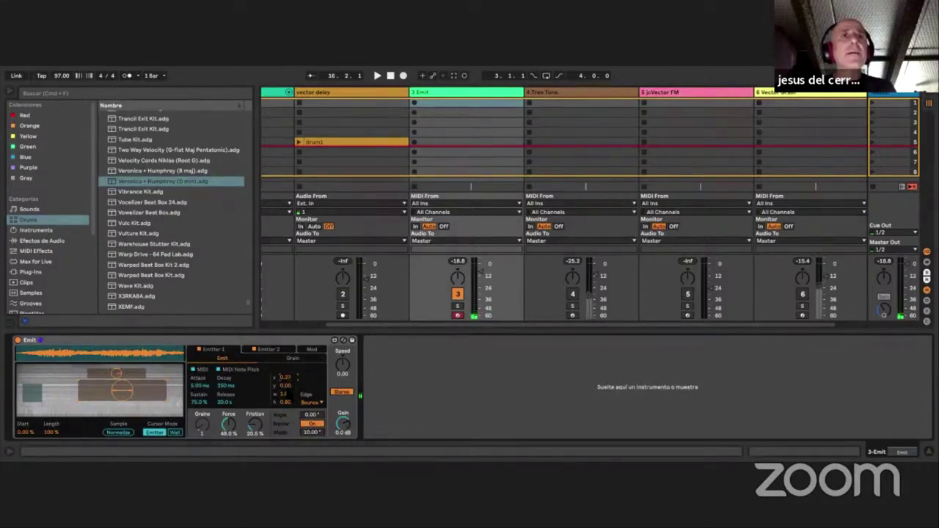
left_click_drag(311, 415, 311, 359)
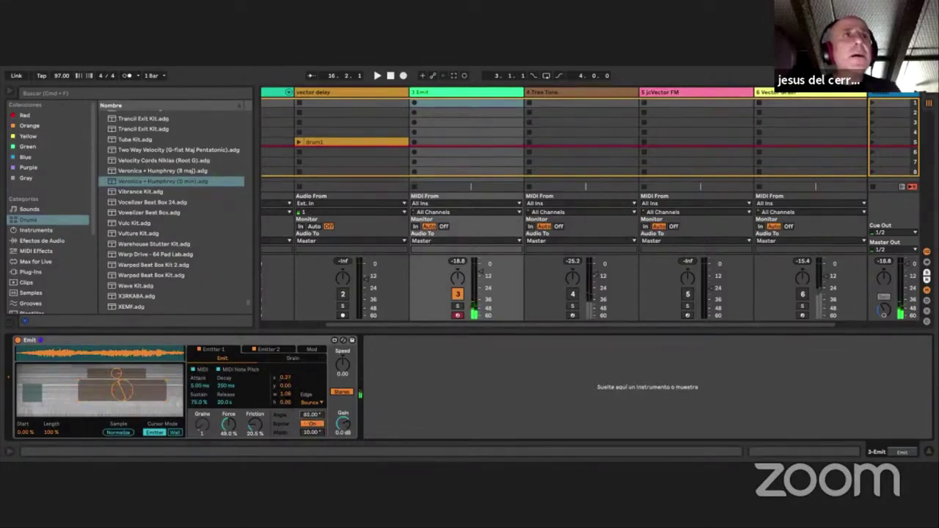
left_click_drag(312, 415, 312, 389)
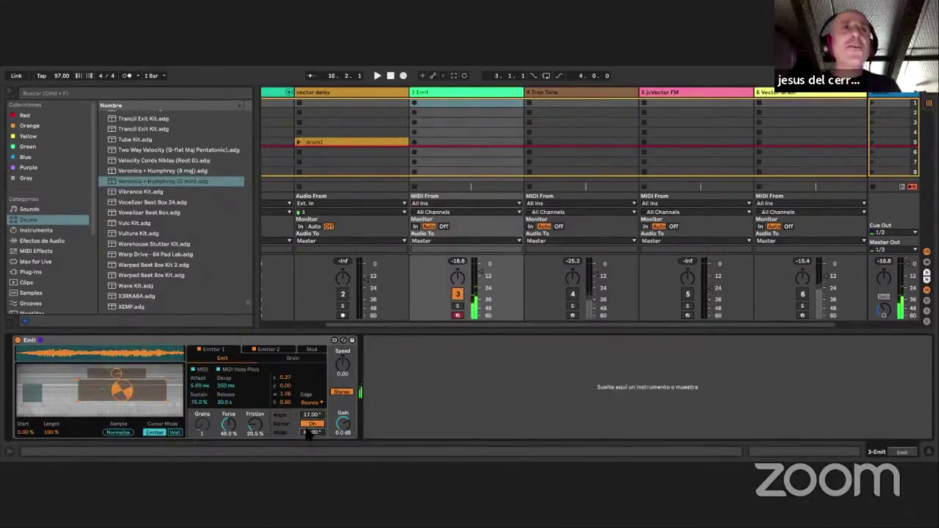
Set Emit's Speed to -0.20 and turn on MIDI triggering for Emitter 2.
left_click(342, 374)
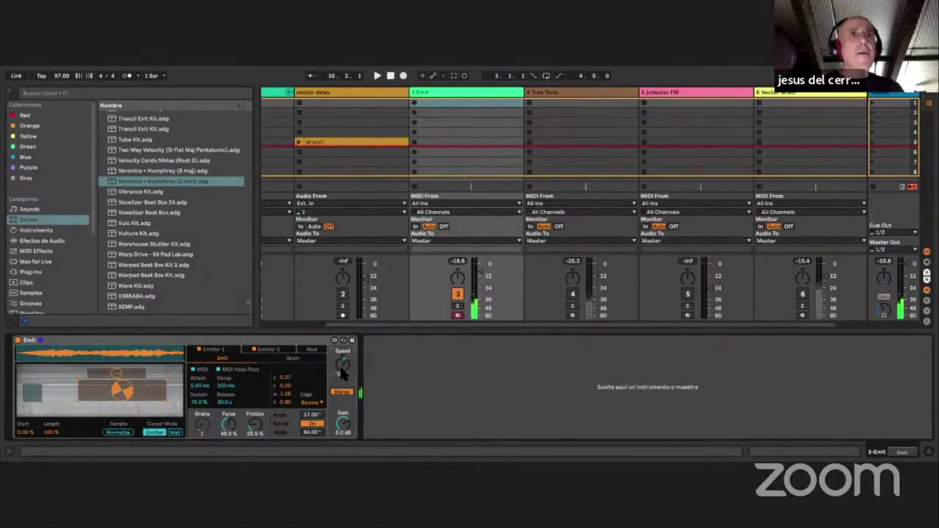
left_click_drag(342, 371, 342, 375)
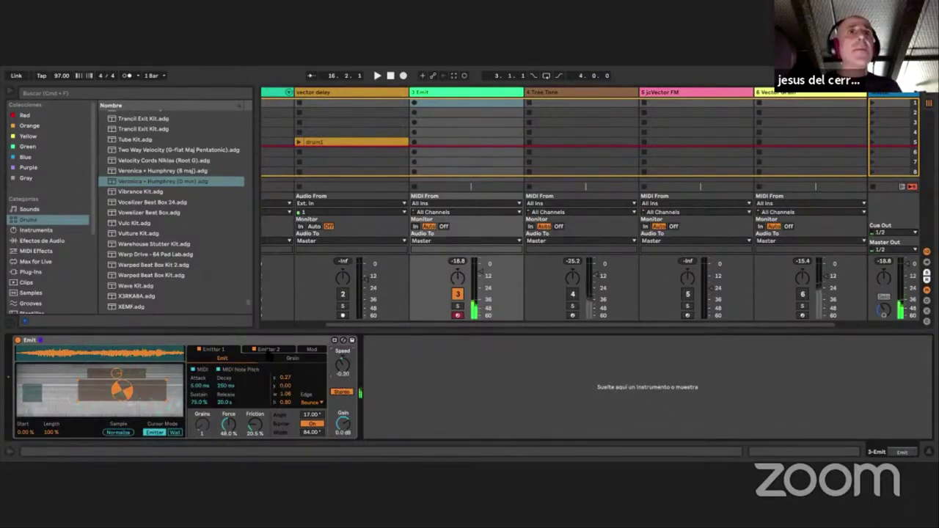
left_click(269, 351)
left_click(193, 369)
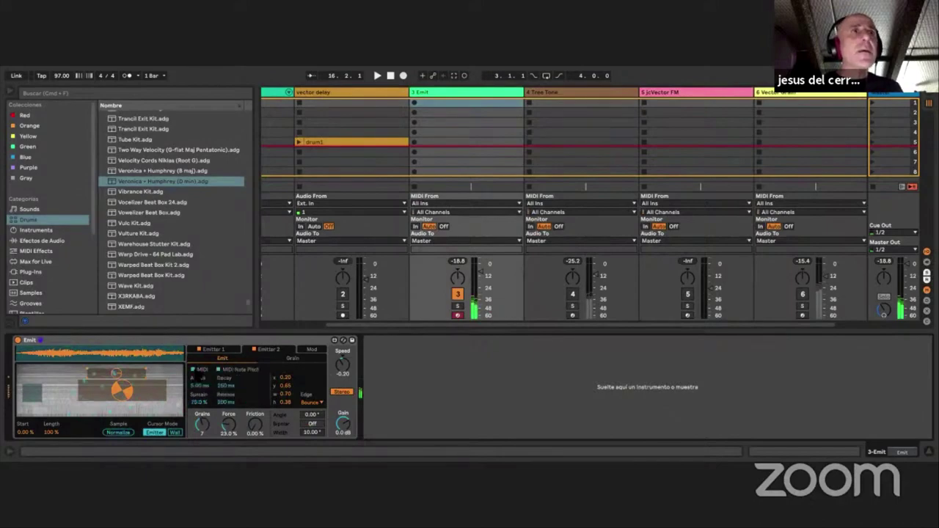
Route Emit's LFO 1 to Speed as Dest A with an amount of 31.5 %.
left_click(311, 351)
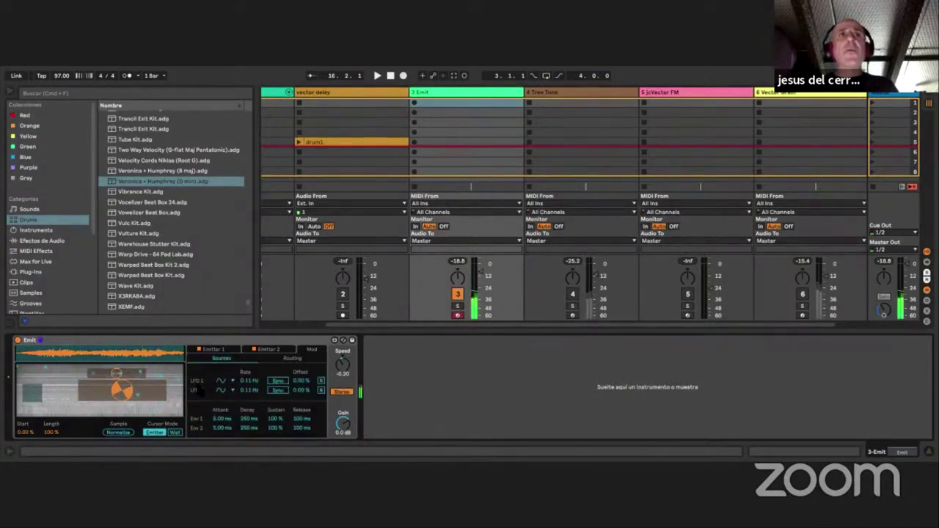
left_click(292, 358)
left_click(223, 385)
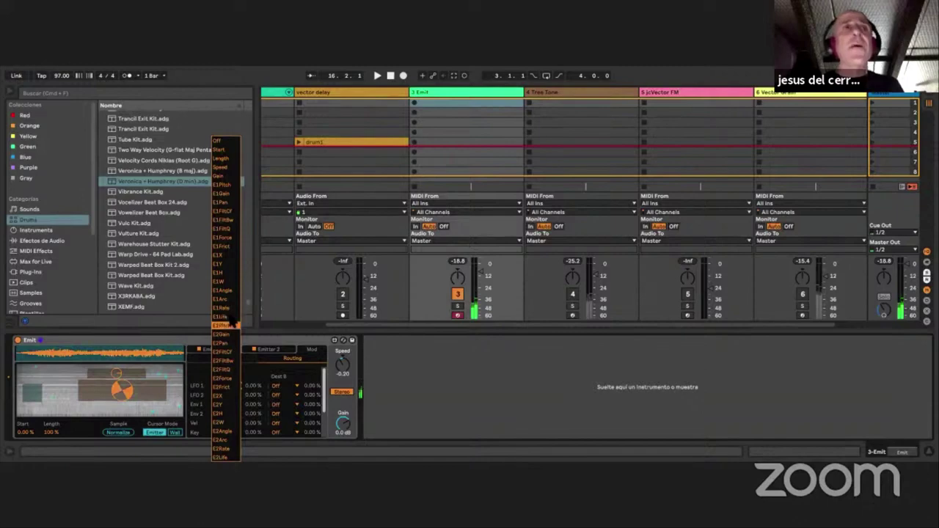
left_click(198, 423)
scroll(202, 423, "down", 4)
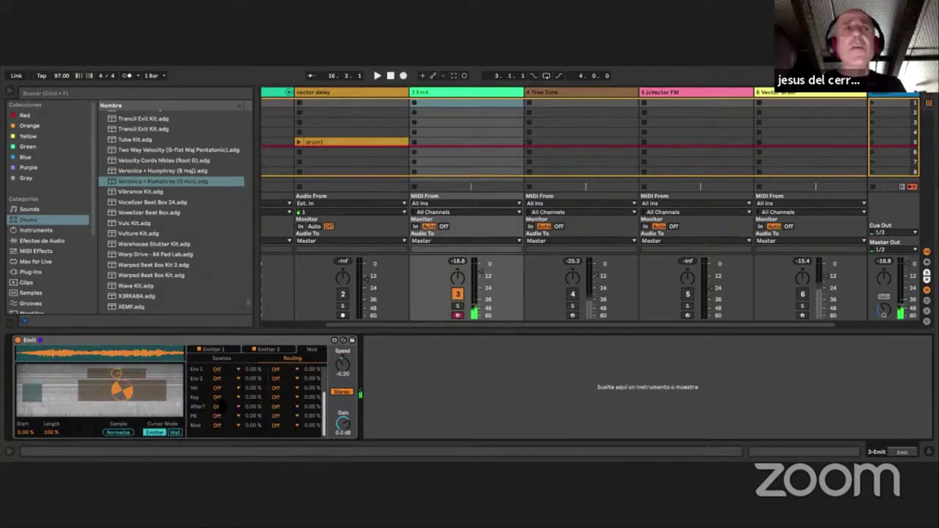
scroll(225, 405, "up", 4)
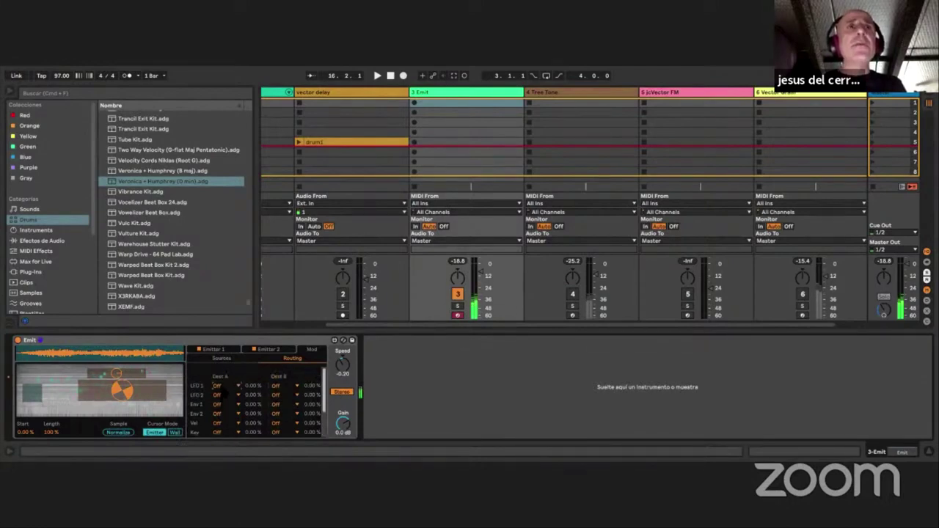
left_click(226, 394)
left_click(225, 412)
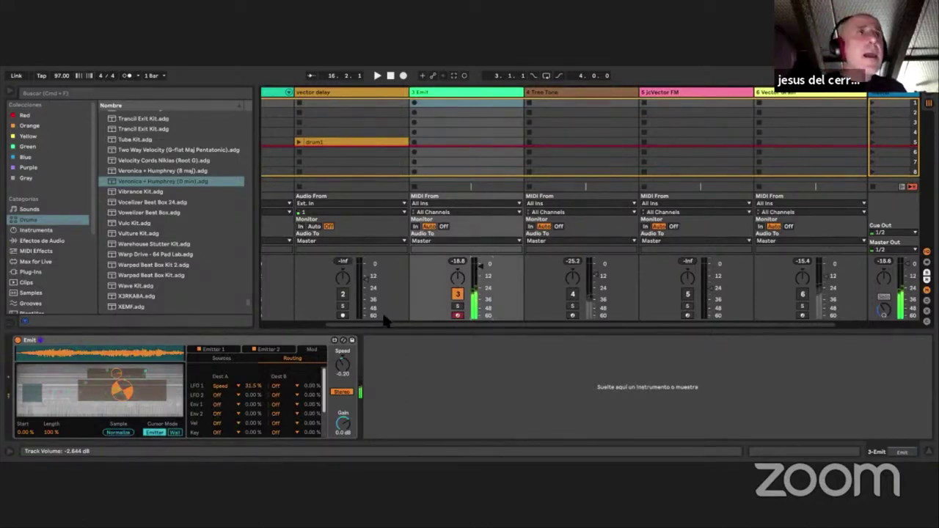
Launch the drum1 clip, activate the vector delay track and arm the Emit track.
left_click(299, 142)
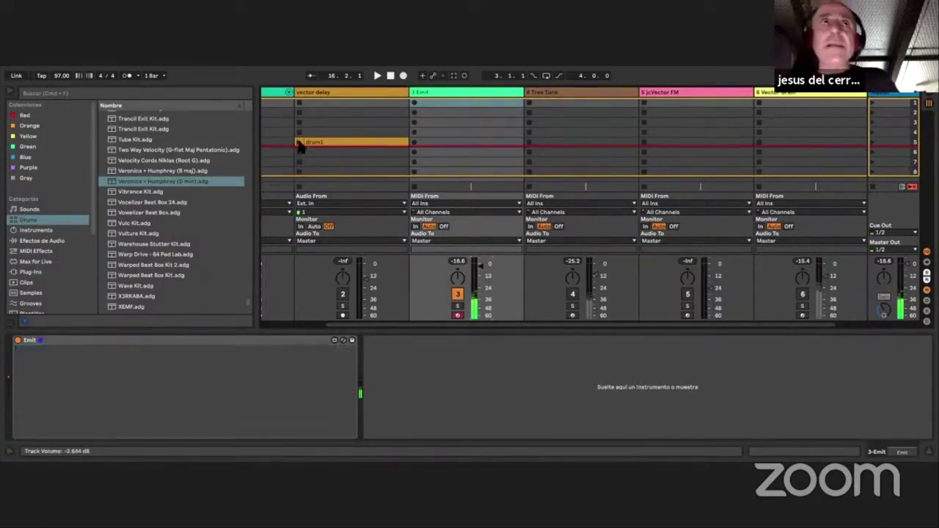
left_click(343, 295)
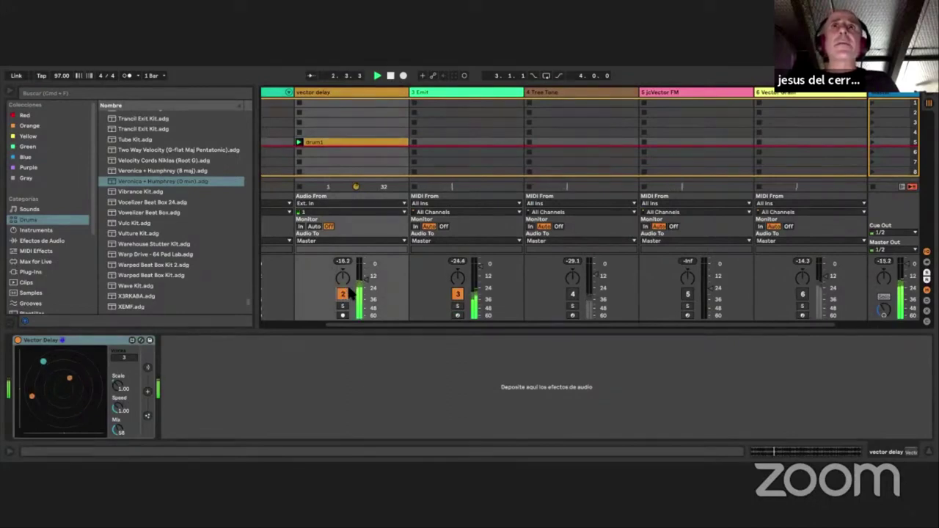
left_click(458, 315)
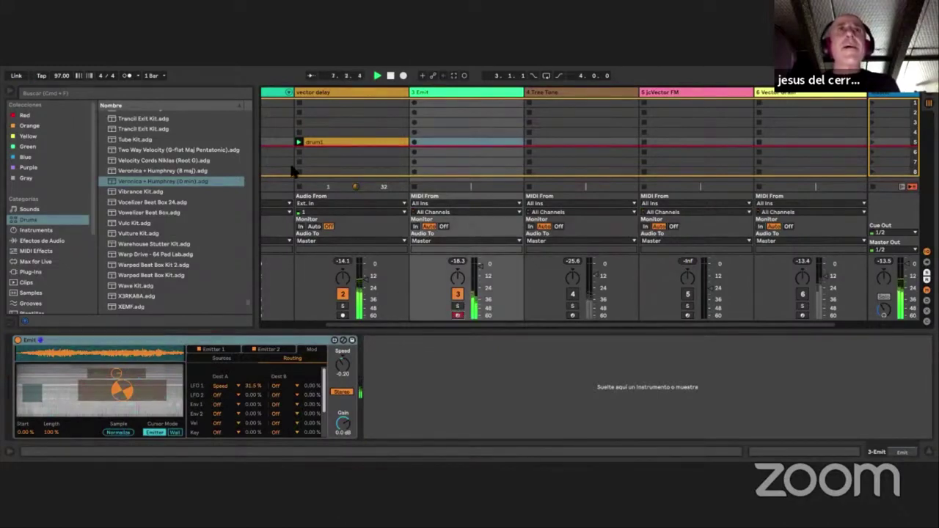
Stop the drum1 clip and switch off the Bouncy Notes and Emit devices on their tracks.
left_click(314, 93)
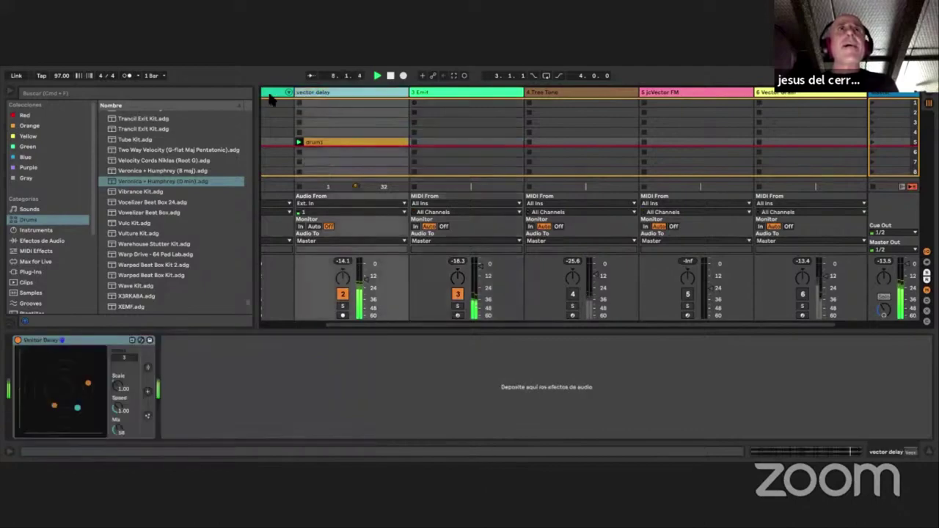
left_click(272, 94)
left_click(19, 341)
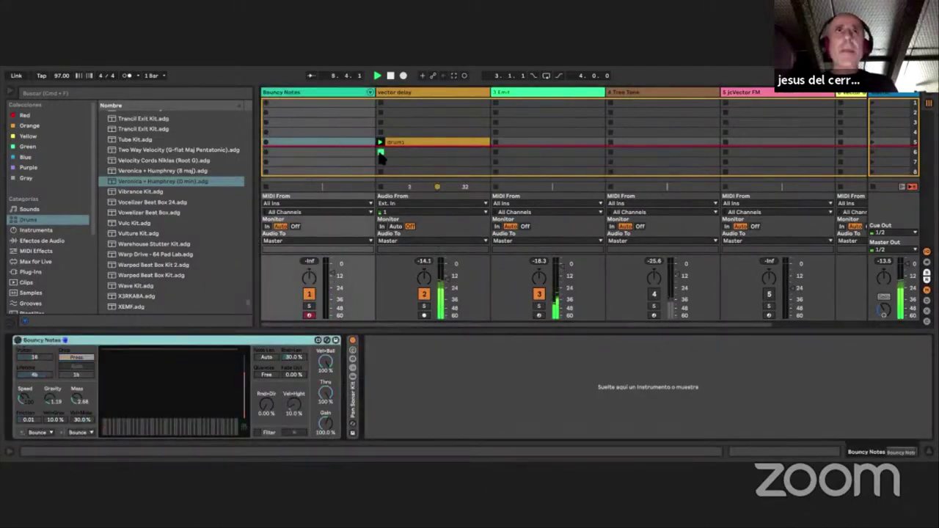
left_click(540, 94)
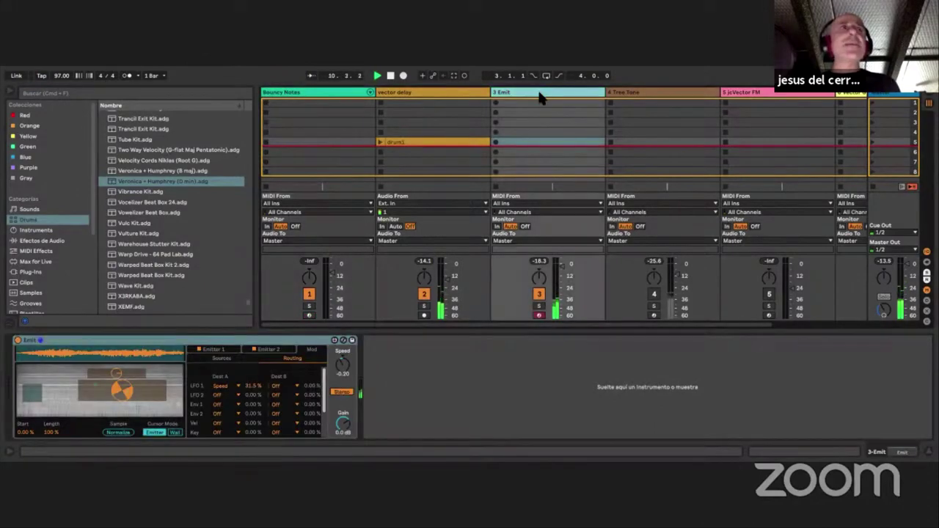
left_click(18, 340)
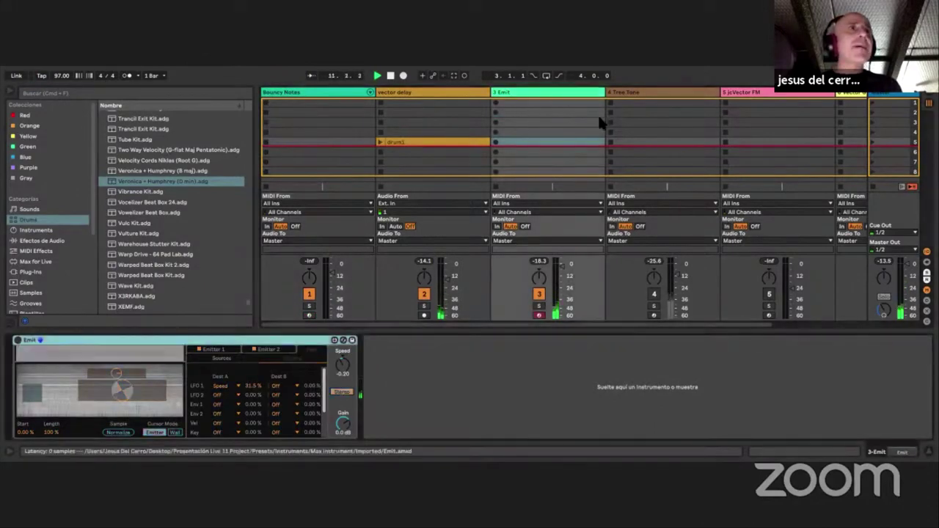
Activate the Tree Tone track with Rain 29.9 %, Wind 42.5 %, Decay 68.9 %, Lo Cut 673 Hz and Hi Cut 11.6 kHz.
left_click(653, 93)
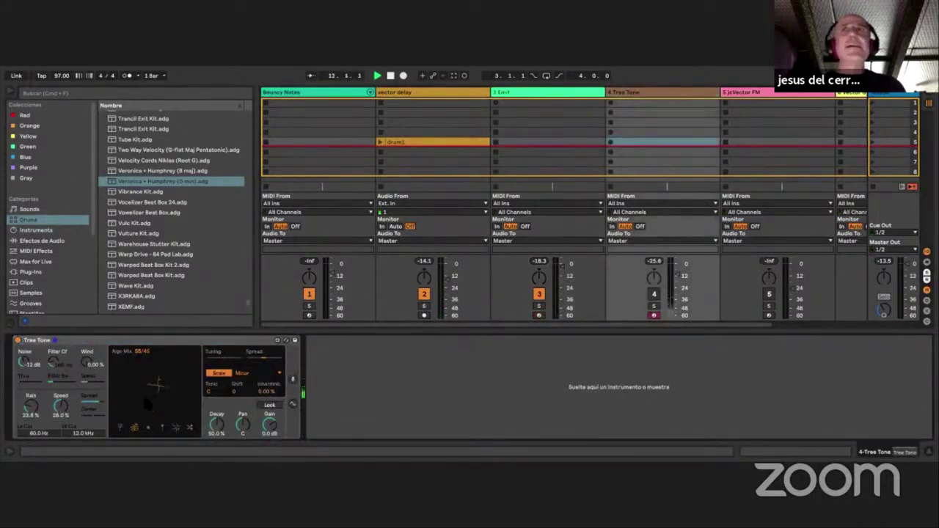
left_click(654, 294)
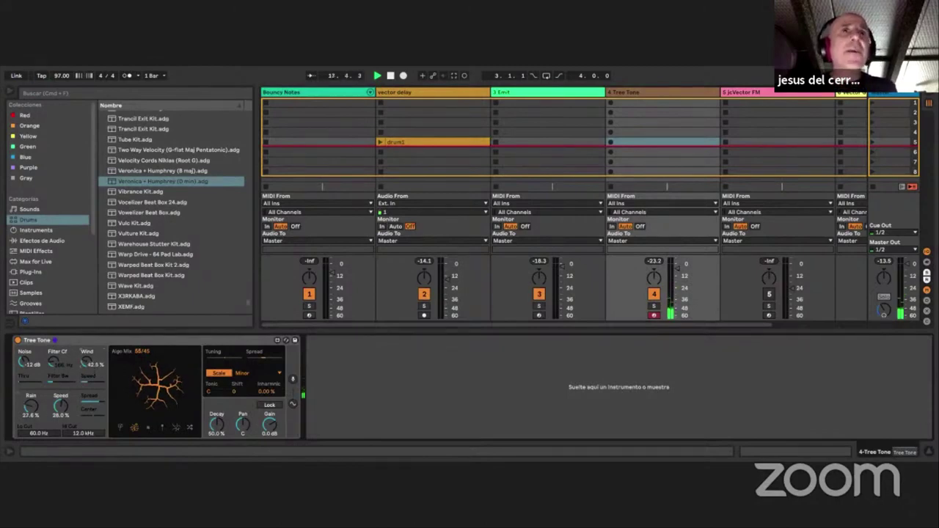
left_click_drag(33, 405, 33, 402)
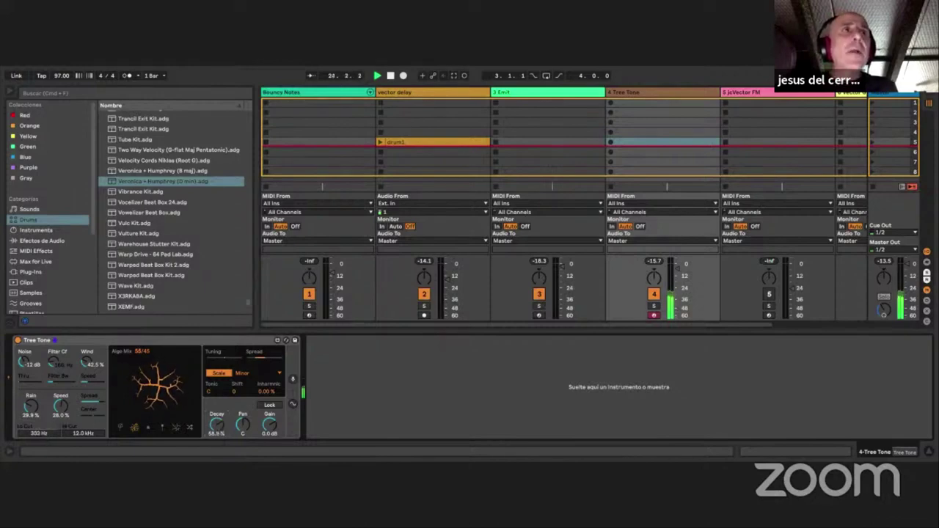
left_click_drag(89, 435, 89, 447)
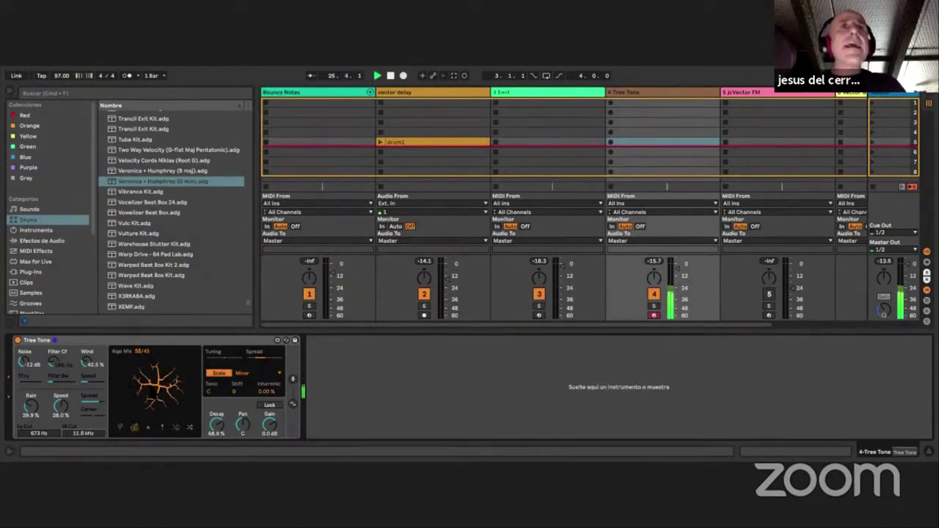
Set Tree Tone's Input Routing to 3-Emit, Post Mixer, and arm the Emit track with its device switched back on.
left_click(292, 379)
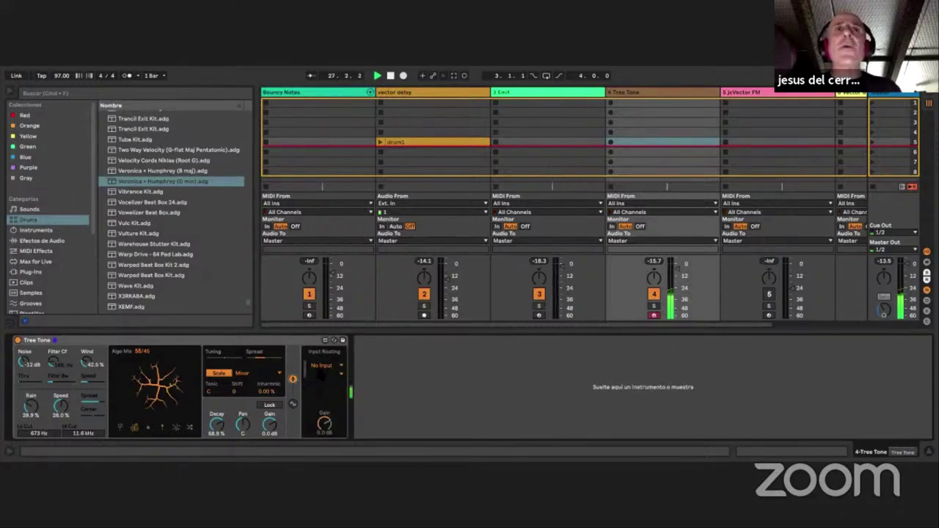
left_click(325, 366)
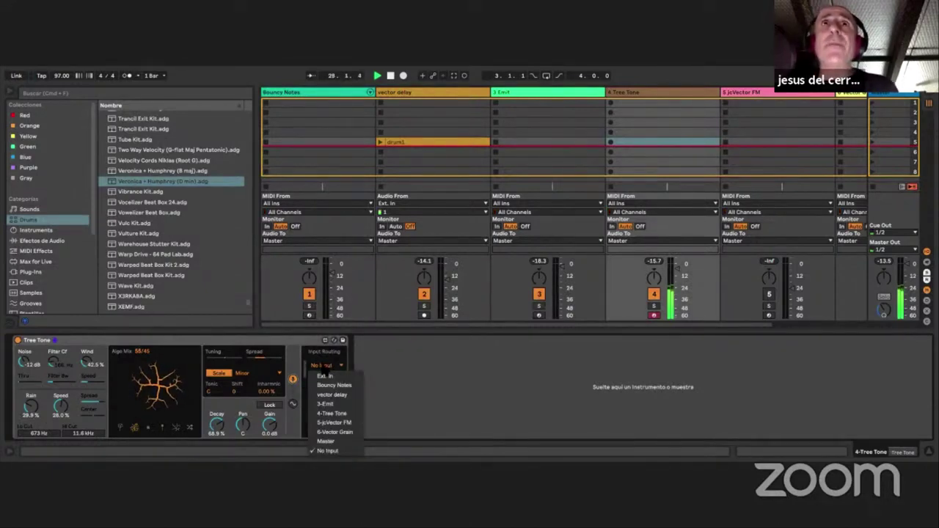
left_click(325, 403)
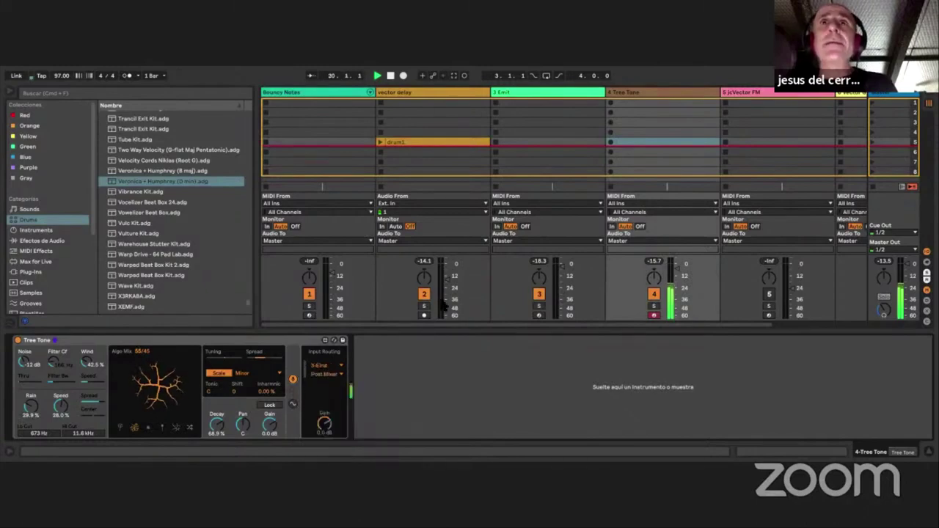
left_click(538, 315)
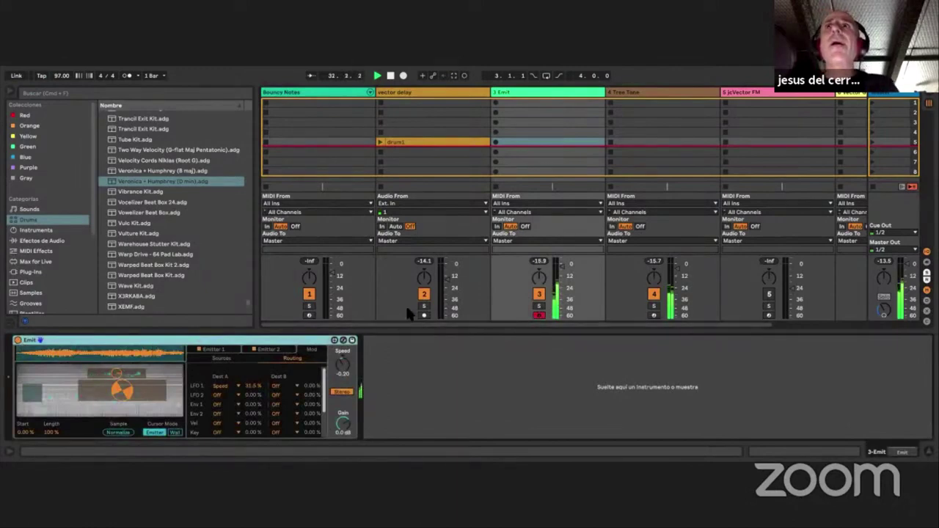
Pan the Emit track slightly to the left and the Tree Tone track slightly to the right.
left_click_drag(537, 278, 536, 287)
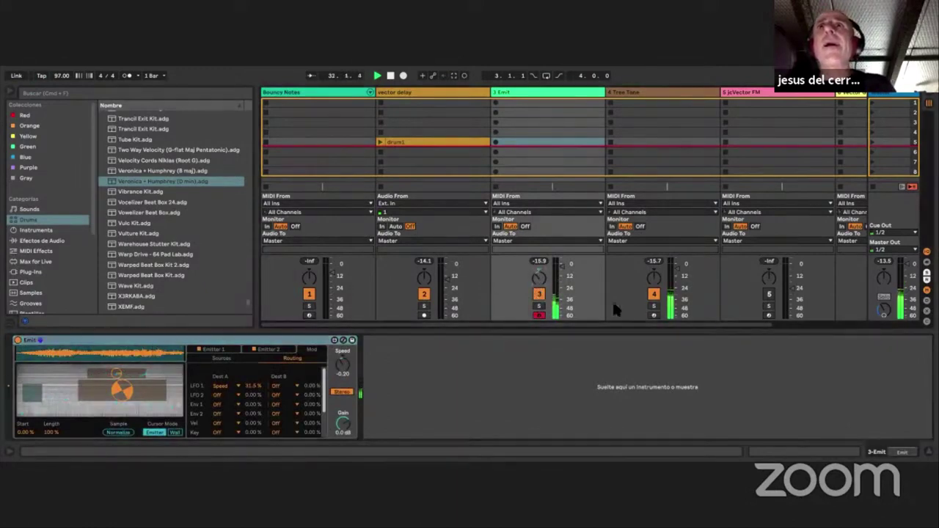
scroll(616, 300, "right", 1)
left_click_drag(654, 276, 653, 270)
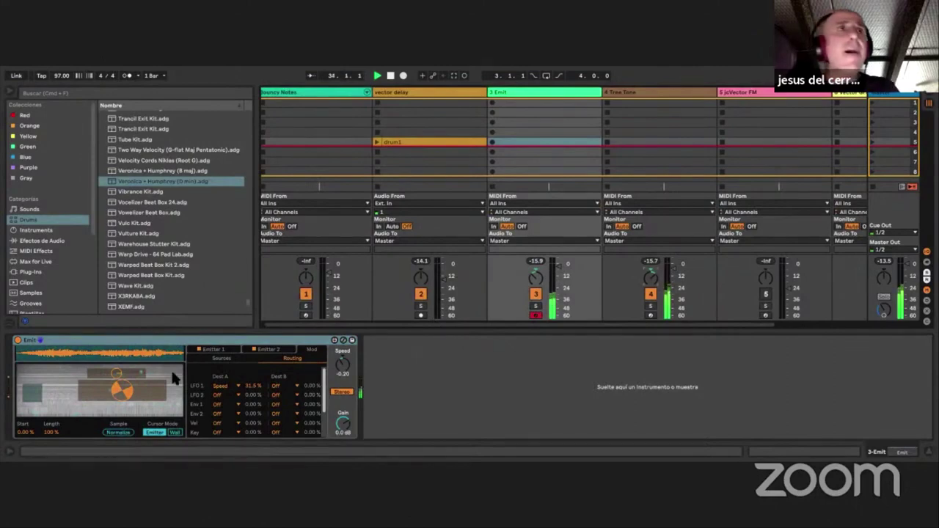
Turn Bipolar on for Emit's Emitter 2.
left_click(224, 357)
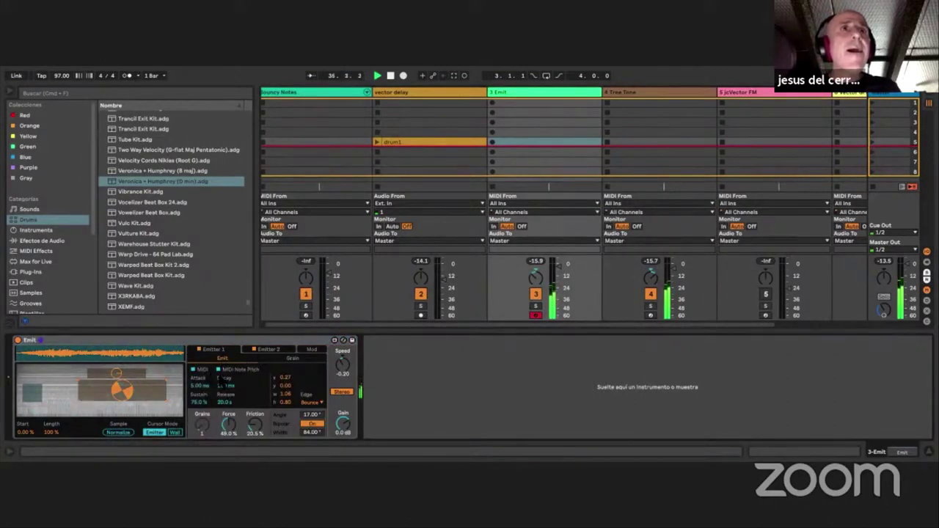
left_click(267, 350)
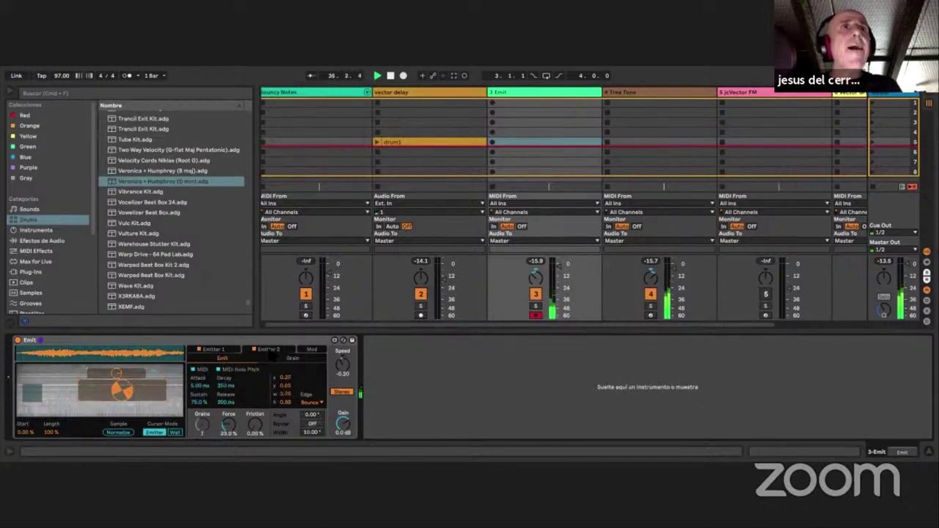
left_click(311, 424)
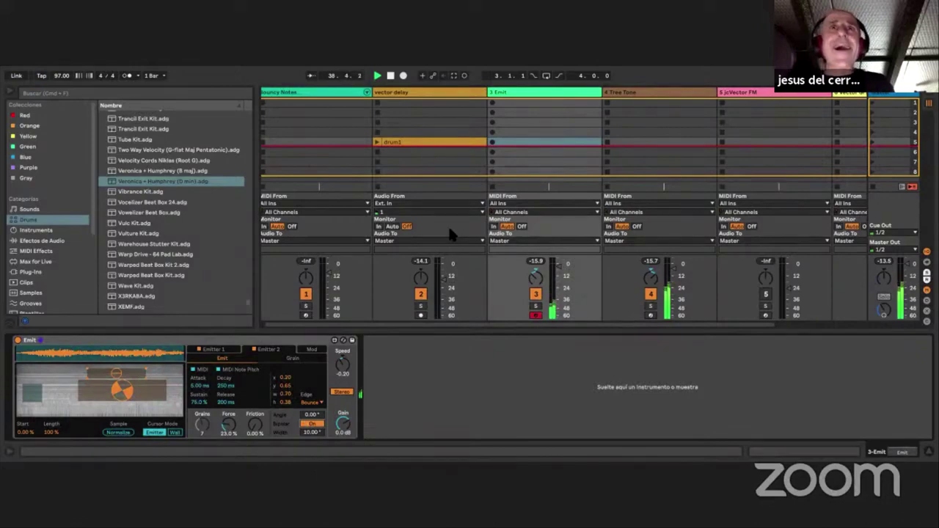
Show the Tree Tone device and mute the Emit track.
left_click(538, 94)
left_click(633, 94)
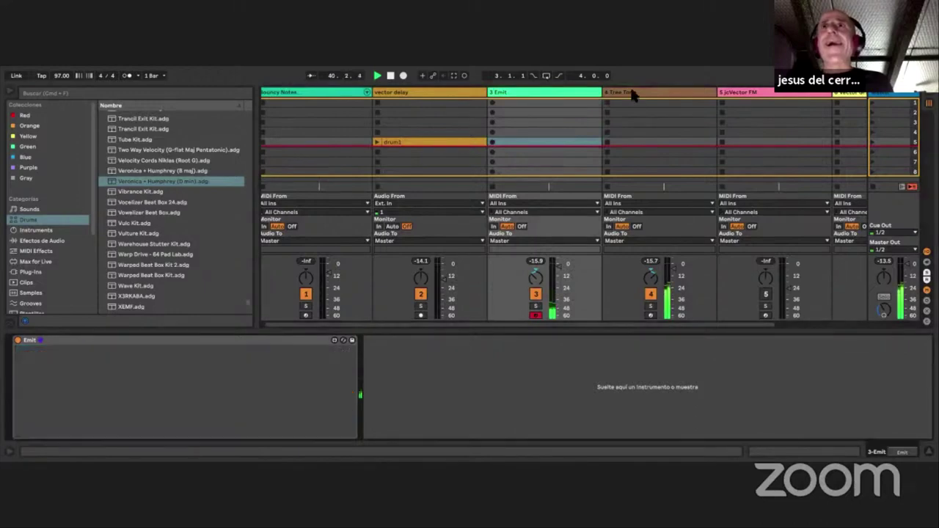
left_click(536, 293)
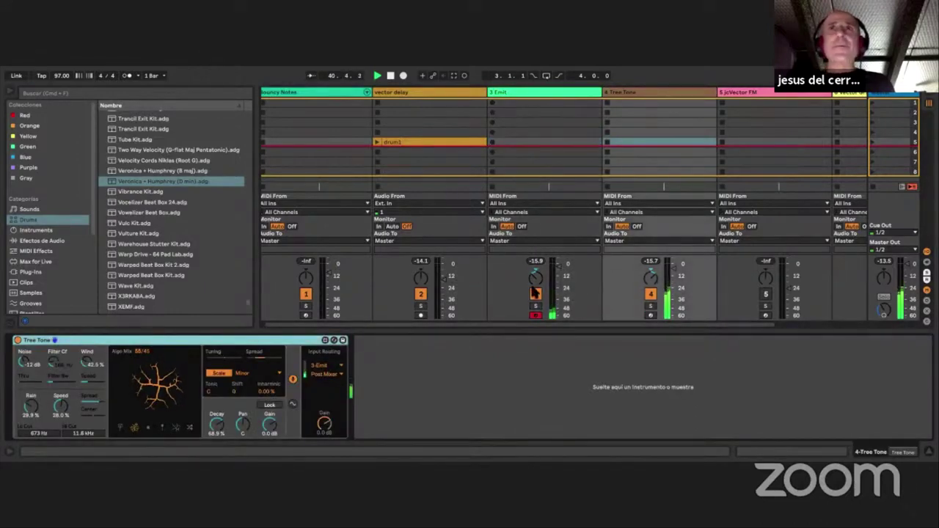
Arm Tree Tone and set its Speed to 5.66 %, Noise to -6.5 dB, Inharmonic to 15.7 % and Decay to 48.4 %.
left_click(651, 316)
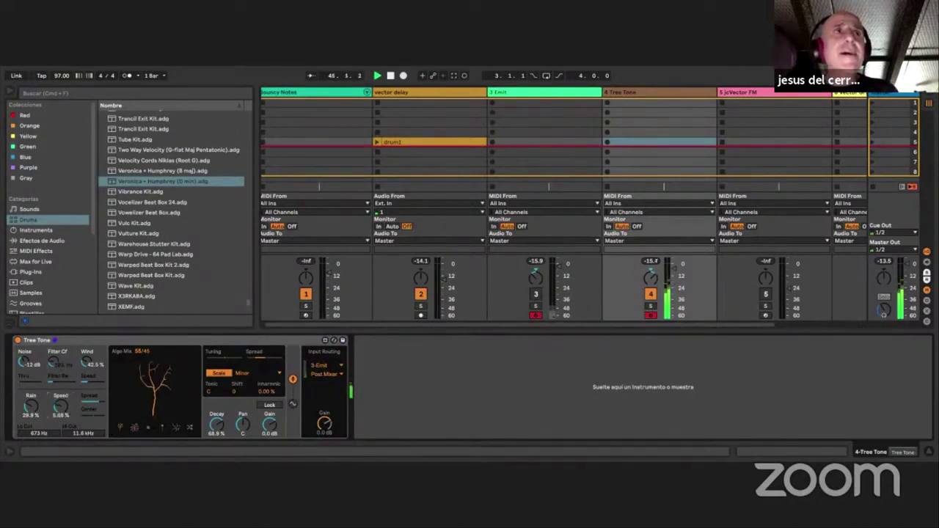
left_click_drag(21, 365, 22, 362)
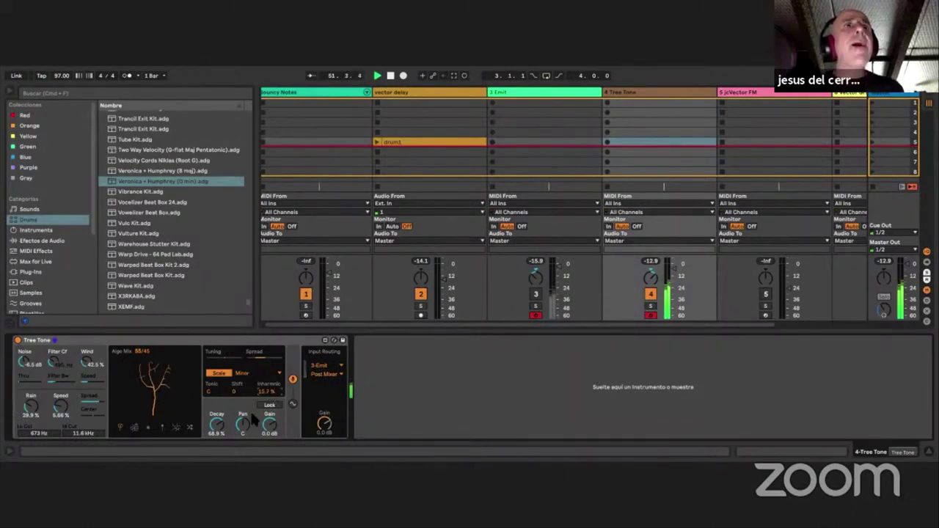
left_click_drag(217, 424, 217, 439)
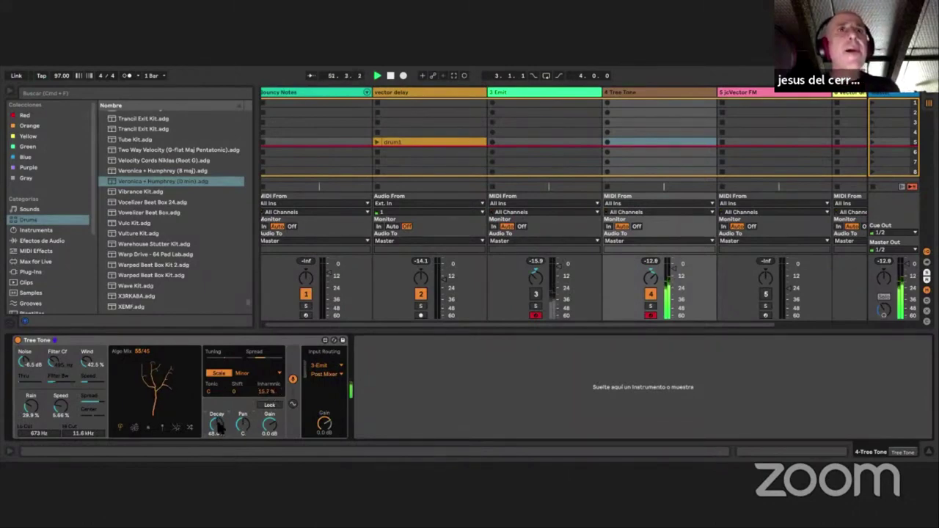
Show Tree Tone's modulation sources and disarm the Emit track.
left_click(327, 374)
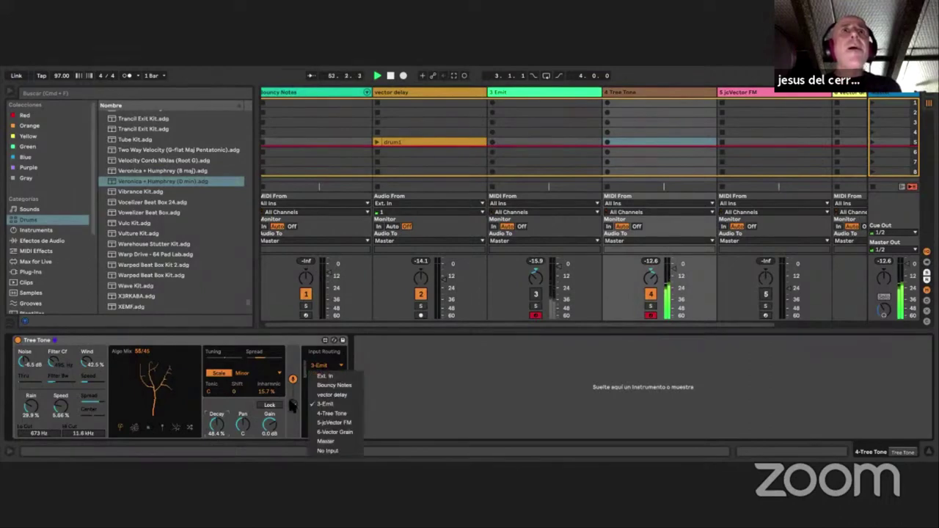
left_click(293, 405)
left_click(293, 405)
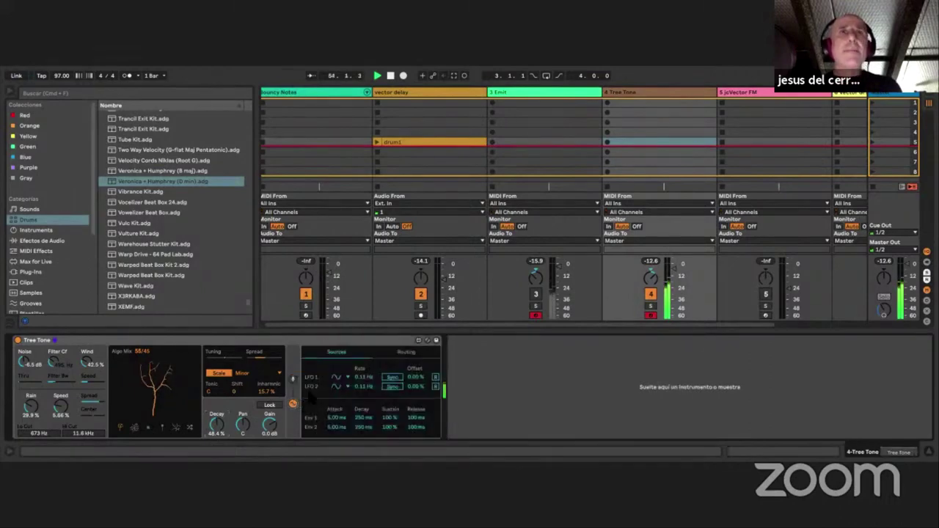
left_click(536, 316)
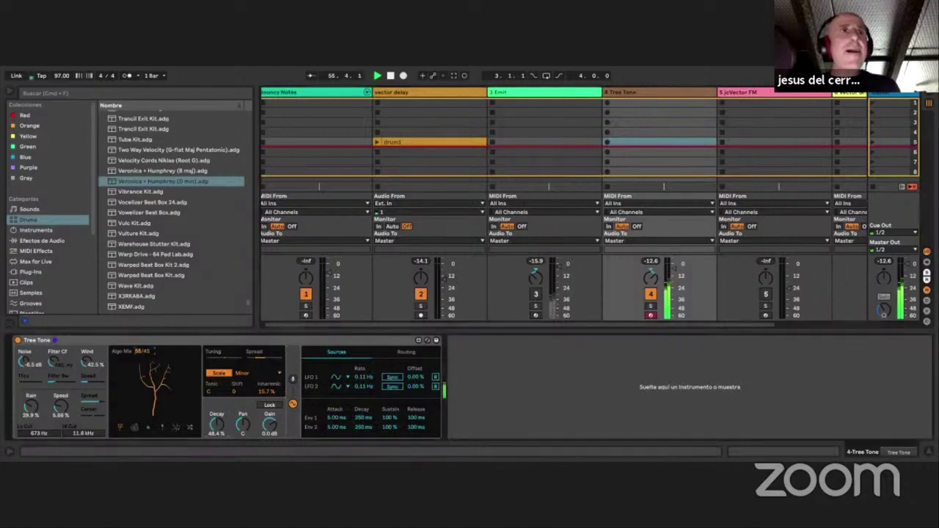
Route Tree Tone's velocity modulation to Tonic as Dest A with an amount of 88.2 %.
left_click(415, 353)
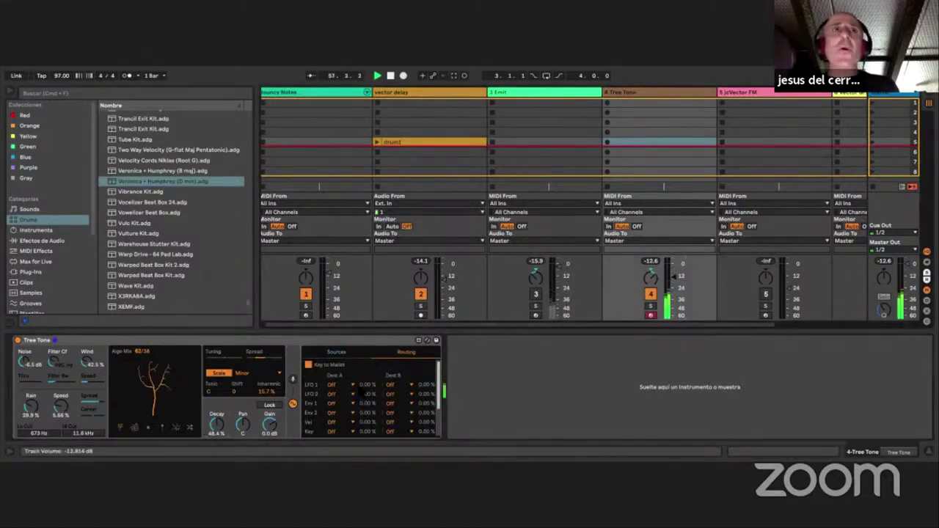
left_click(339, 386)
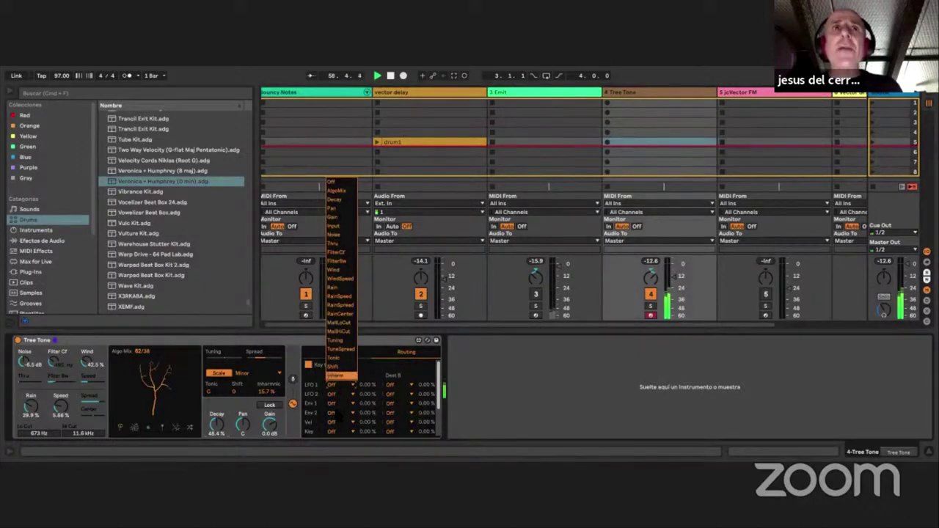
left_click(328, 421)
scroll(330, 421, "down", 3)
scroll(331, 421, "up", 1)
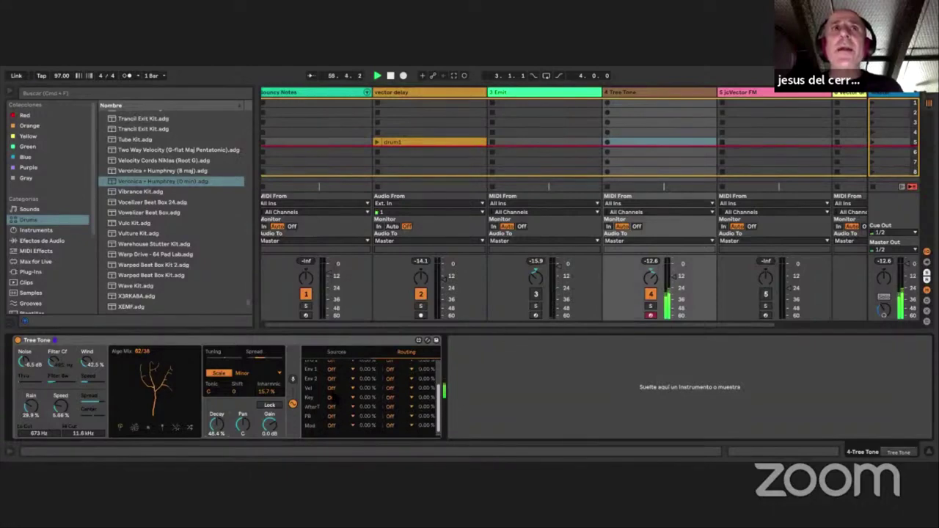
left_click(334, 388)
left_click(334, 363)
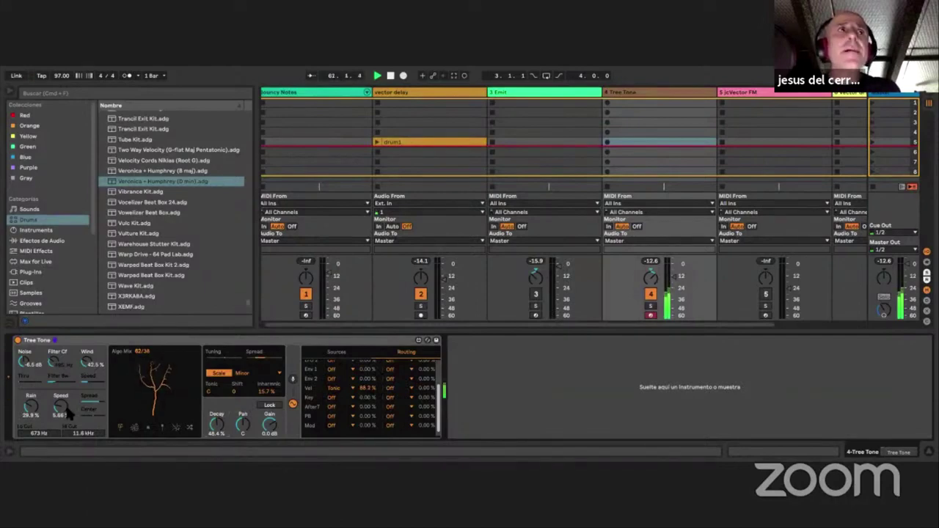
Set Tree Tone's Speed to 20.3 %, Wind to 55.1 %, Rain to 54.3 % and Decay to 55.5 %.
left_click_drag(66, 408, 35, 402)
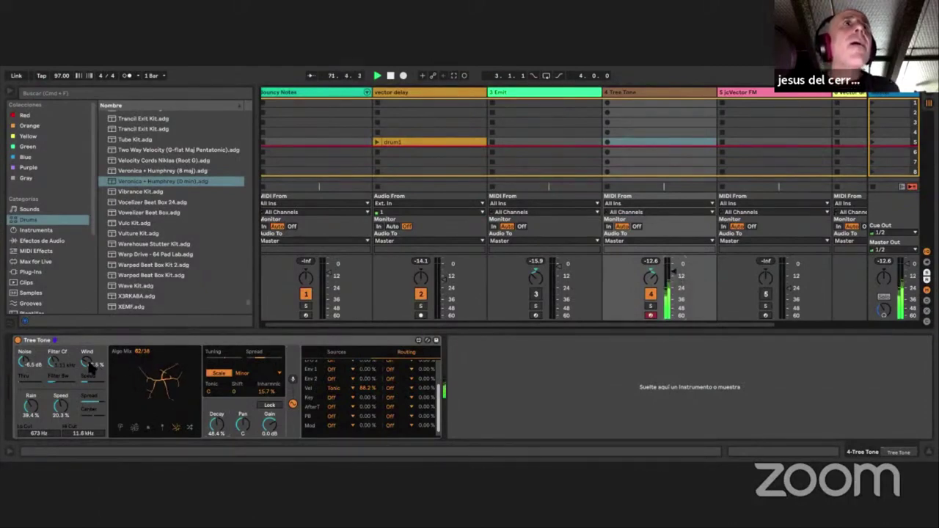
left_click_drag(89, 364, 89, 351)
left_click_drag(35, 406, 36, 405)
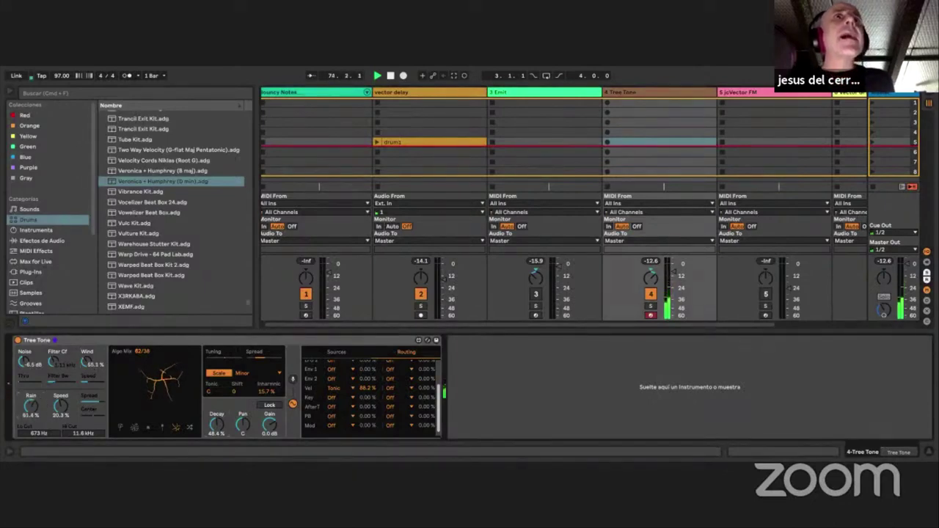
left_click_drag(33, 406, 33, 408)
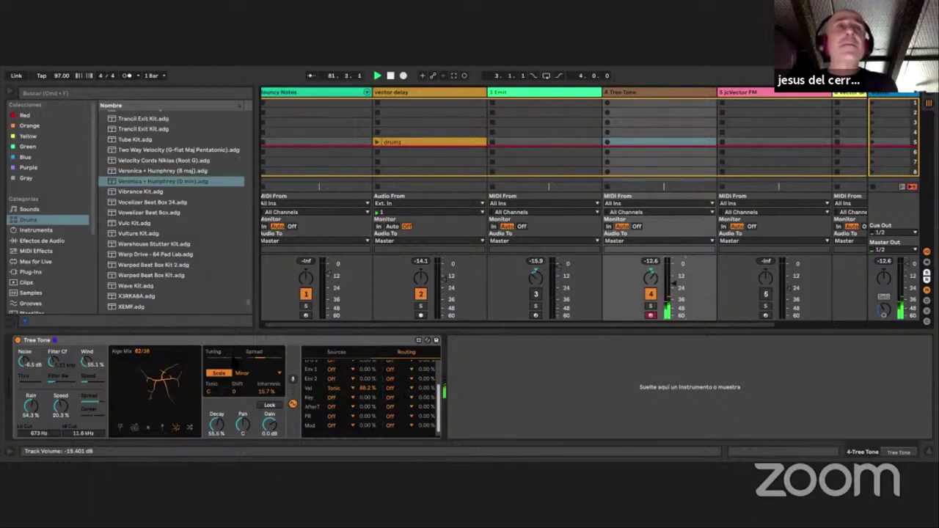
View Tree Tone's scale choices without changing the scale, and show its audio input routing section.
left_click(252, 375)
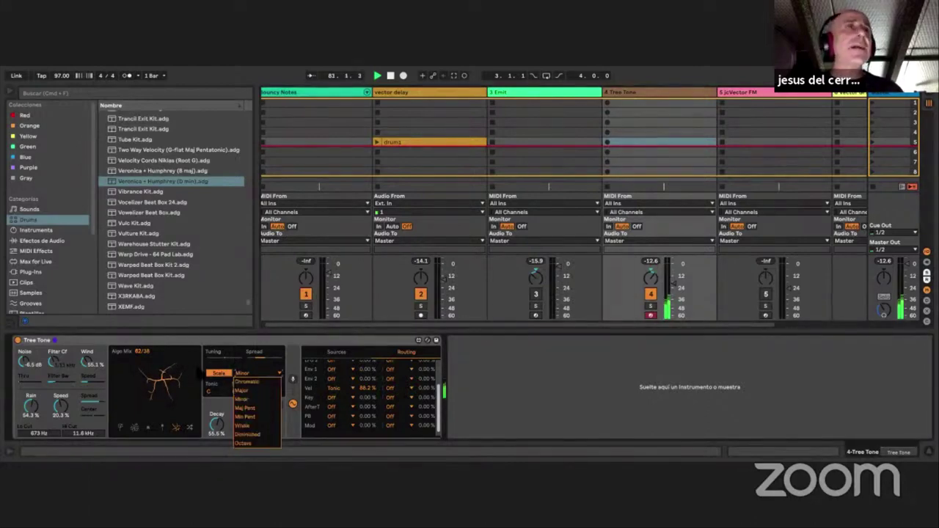
left_click(84, 375)
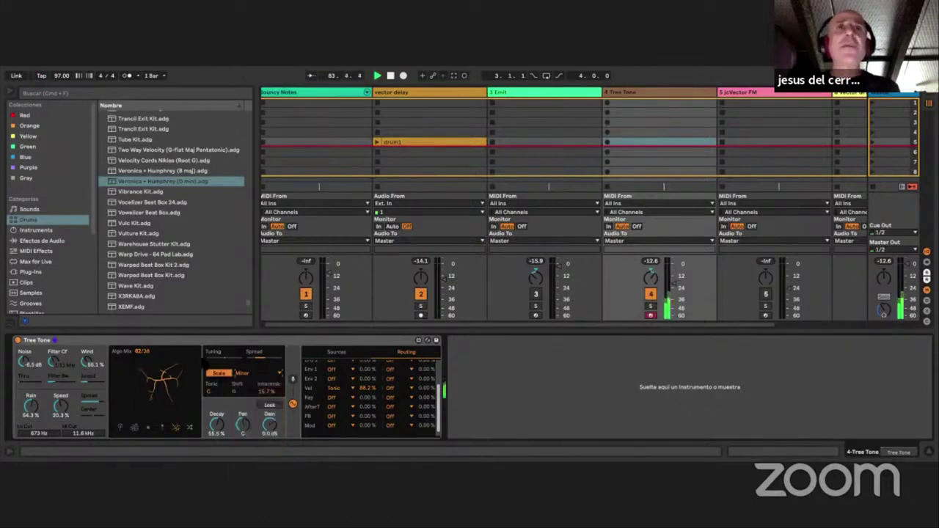
left_click(293, 379)
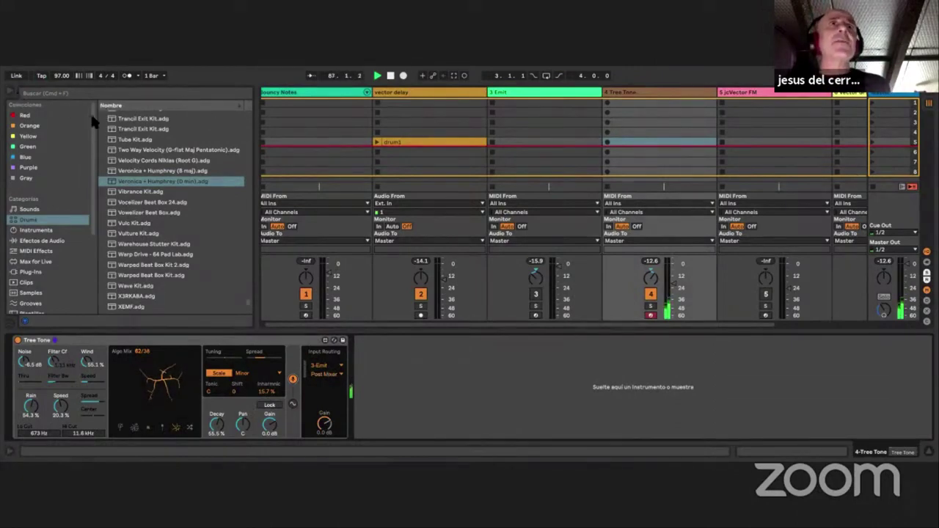
Hide the browser to show all tracks, then look briefly at jcVector FM and select the Vector Grain track.
left_click(10, 91)
left_click_drag(435, 290, 435, 299)
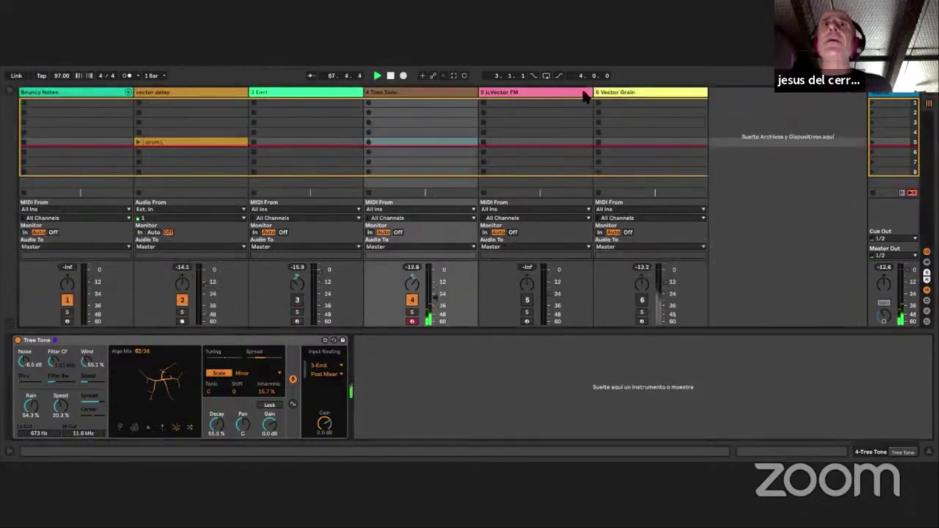
left_click(536, 142)
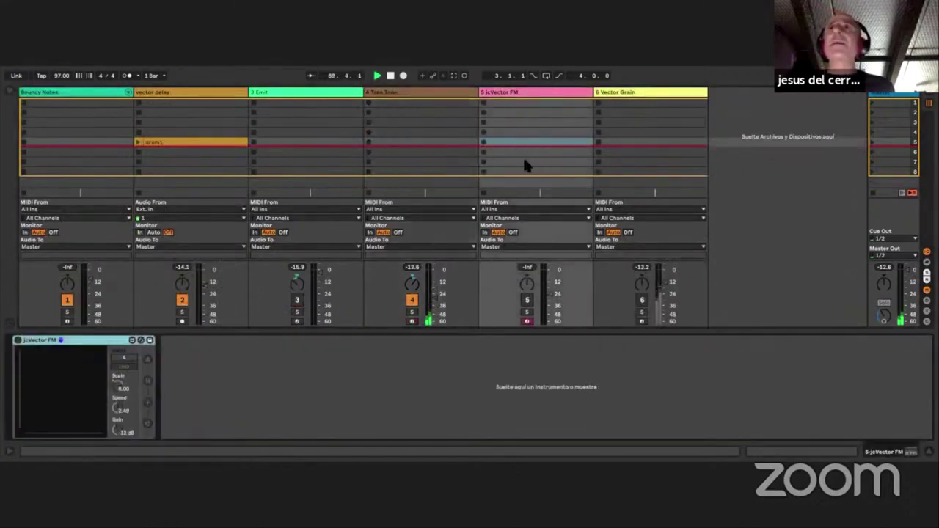
left_click(678, 93)
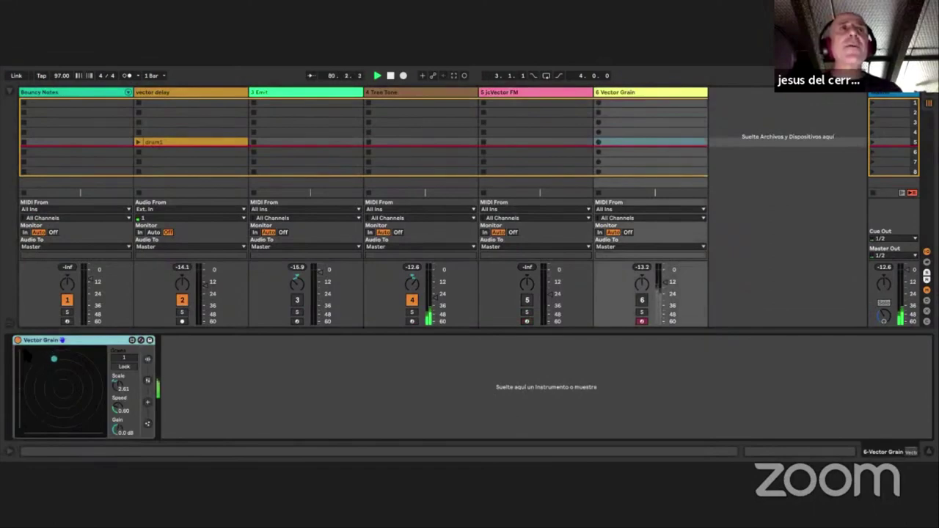
Show Vector Grain's sample and recording section, turn the Vector Grain track on and switch the Tree Tone track off.
left_click(147, 360)
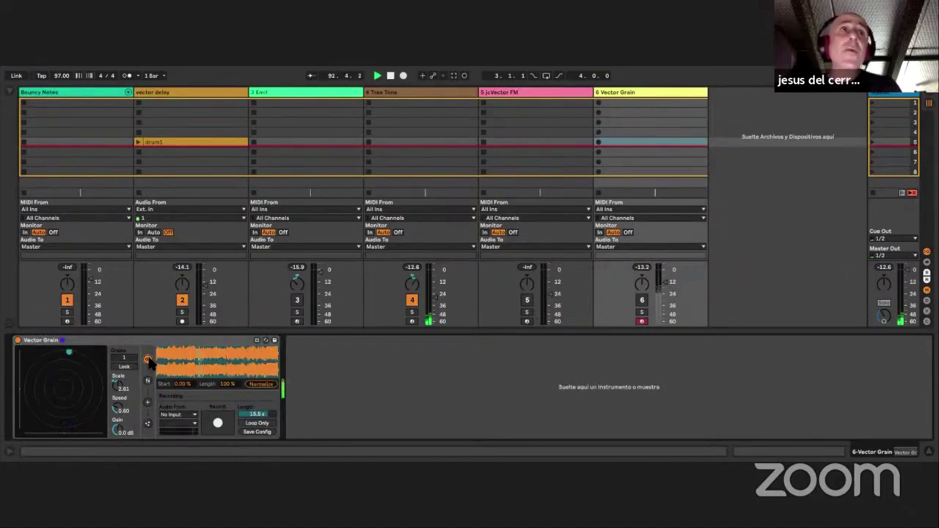
left_click(642, 300)
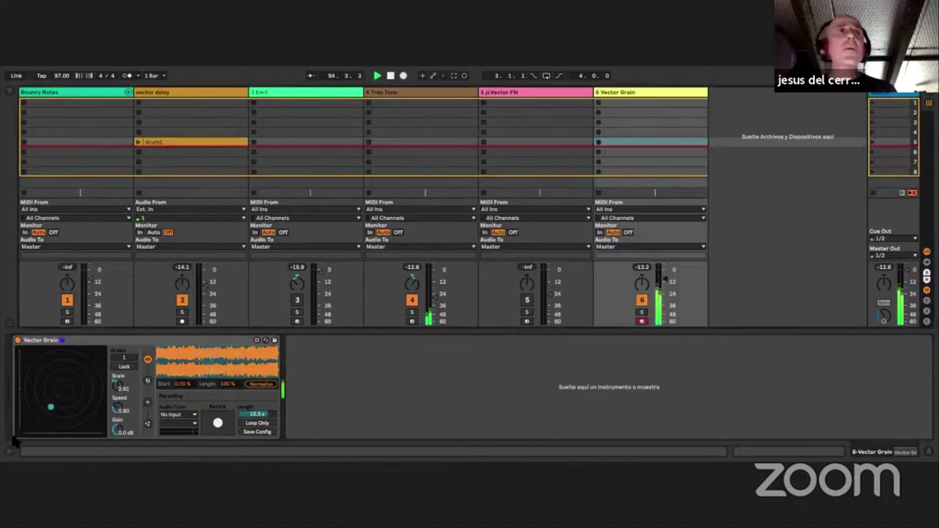
left_click(412, 300)
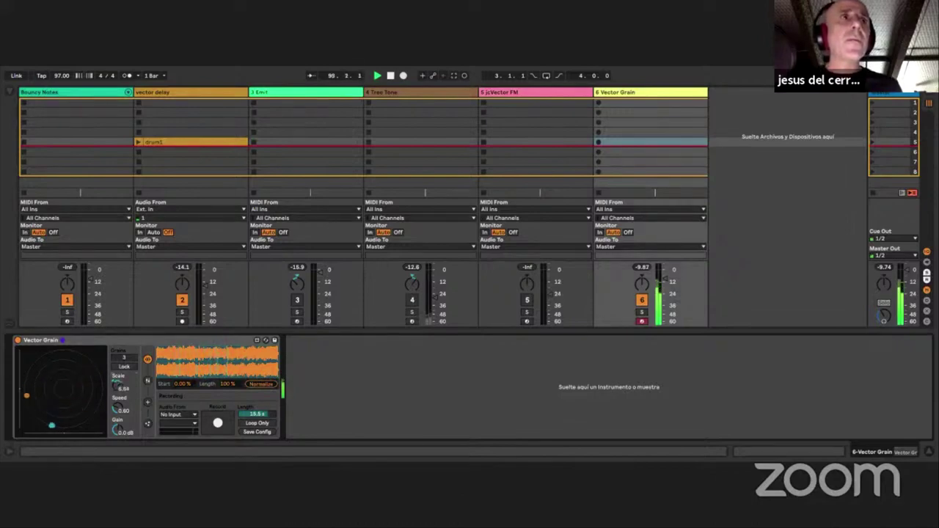
Set Vector Grain's Scale to 6.97, show its grain parameters and try Reverse on and off.
left_click_drag(117, 387, 117, 385)
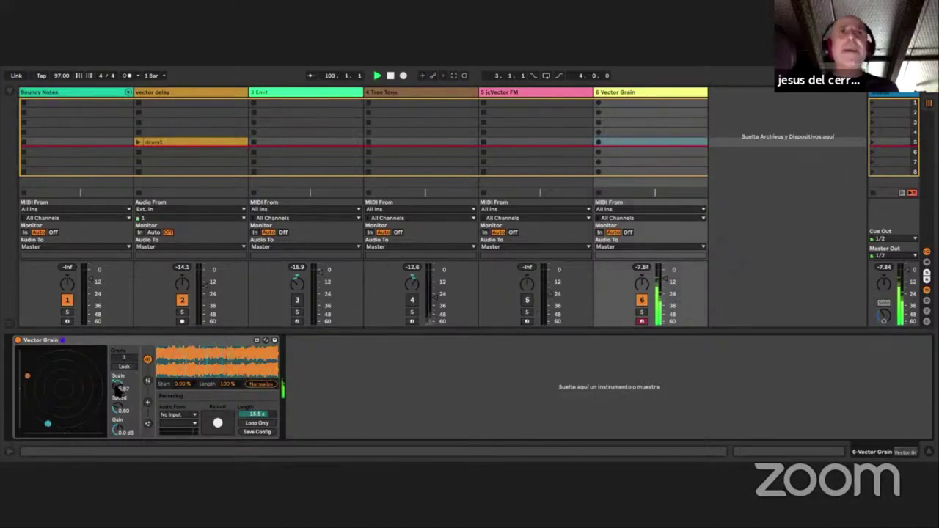
left_click(147, 382)
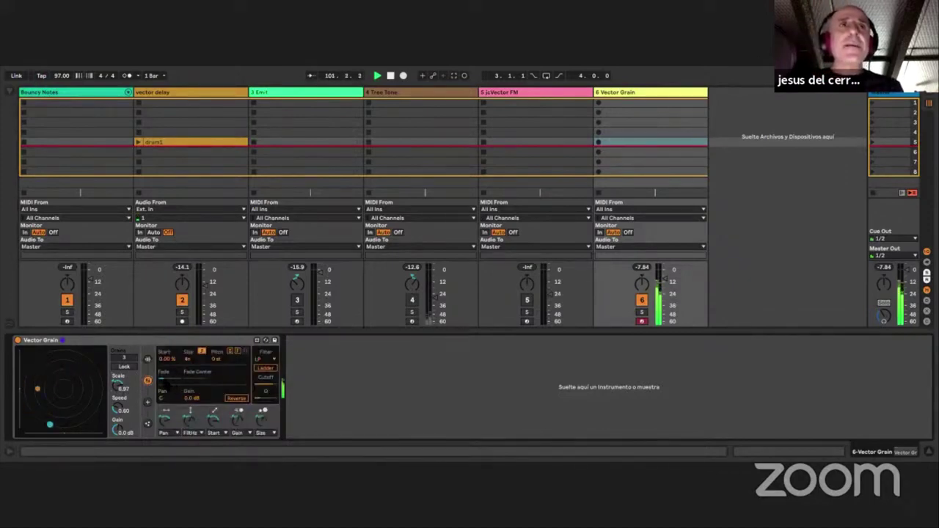
left_click(236, 398)
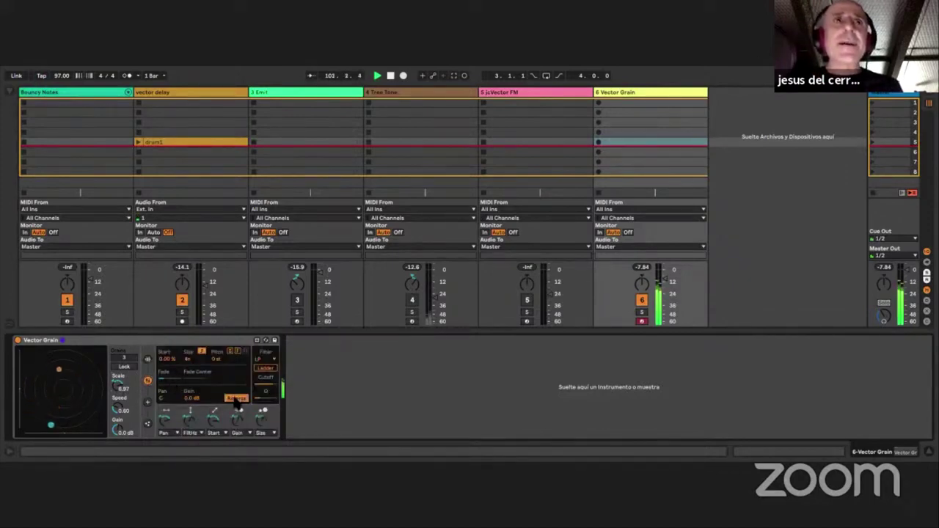
left_click(235, 399)
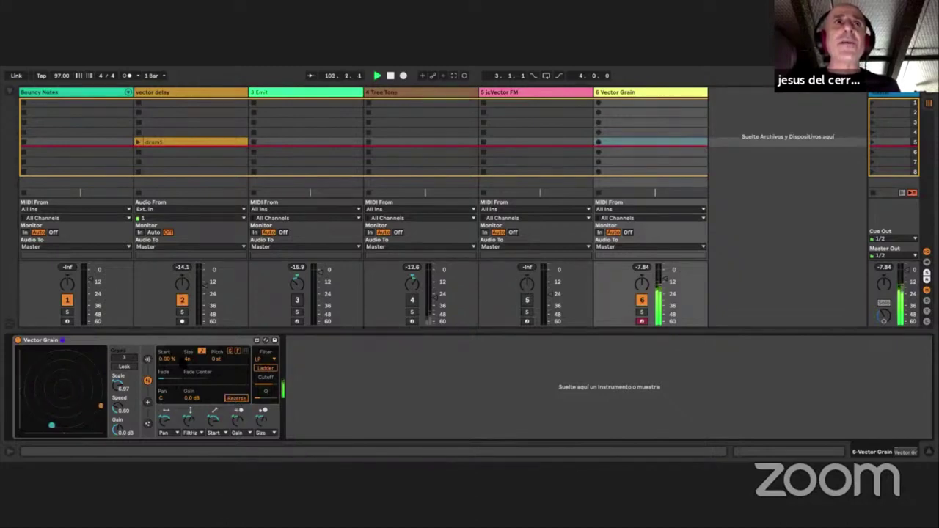
Set Vector Grain's Start to 8.66 % and its number of grains to 5, and slow down the particle Speed.
left_click_drag(164, 359, 164, 355)
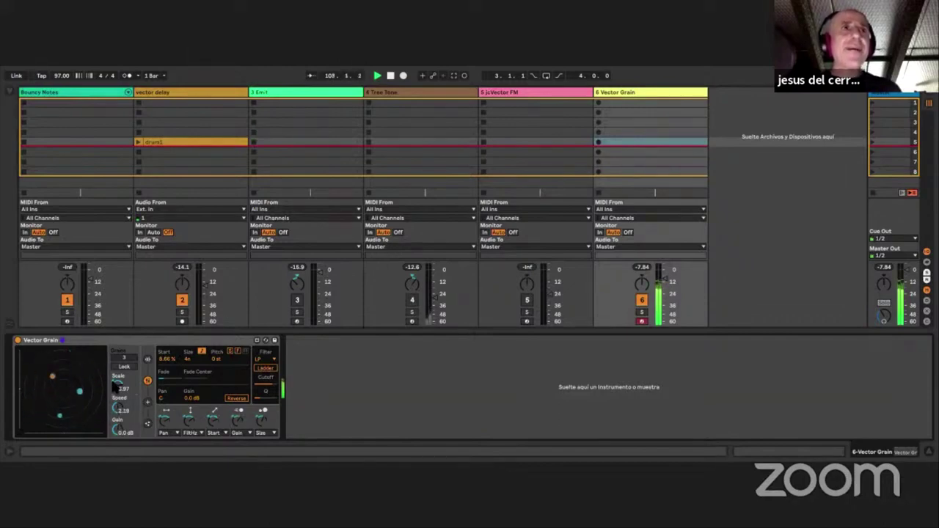
left_click_drag(131, 357, 131, 352)
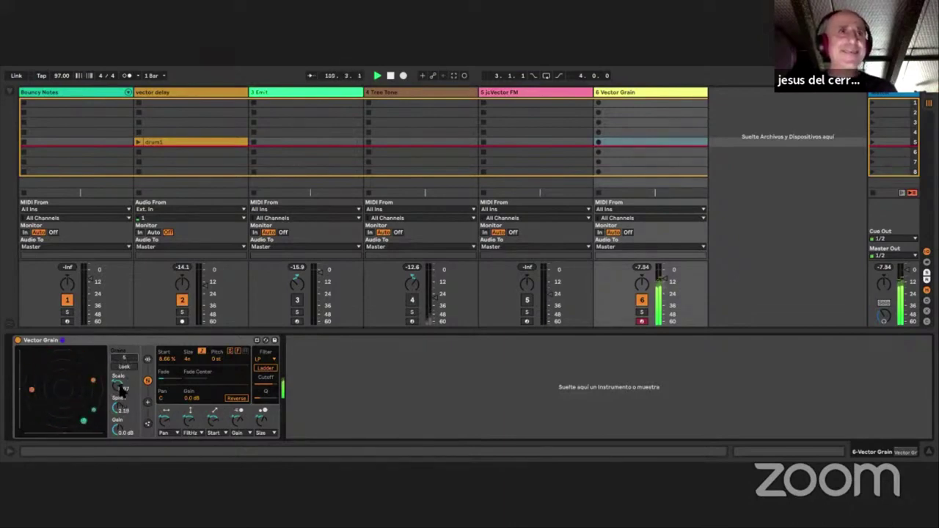
left_click_drag(119, 410, 118, 427)
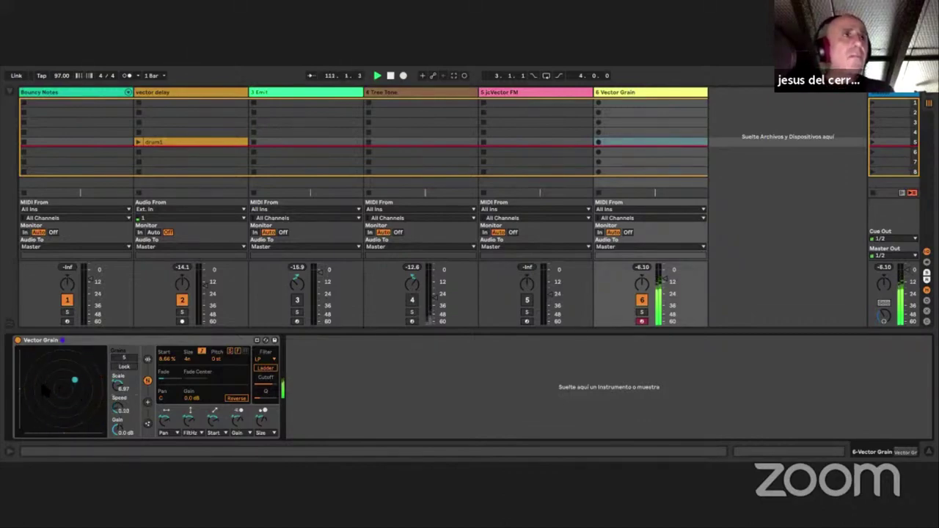
Enable Vector Grain's Flowfield and set the emitter's Skip to 18.1 %, Rnd>Rate to 21.3 % and Rnd>Life to 22.8 %.
left_click(147, 402)
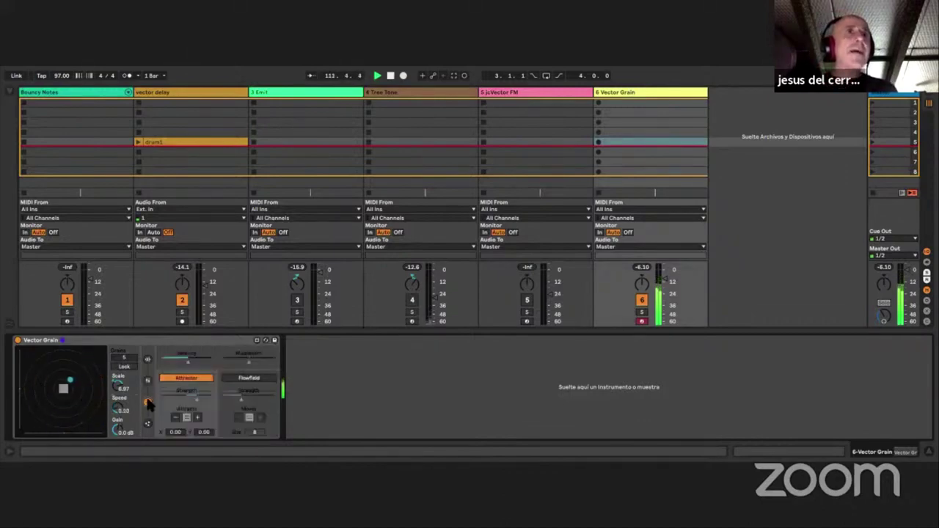
left_click(245, 379)
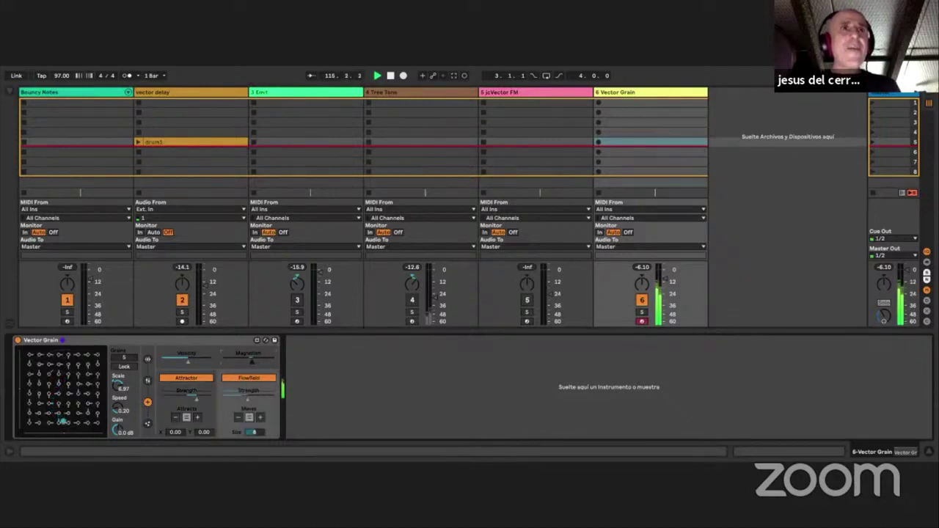
left_click(147, 424)
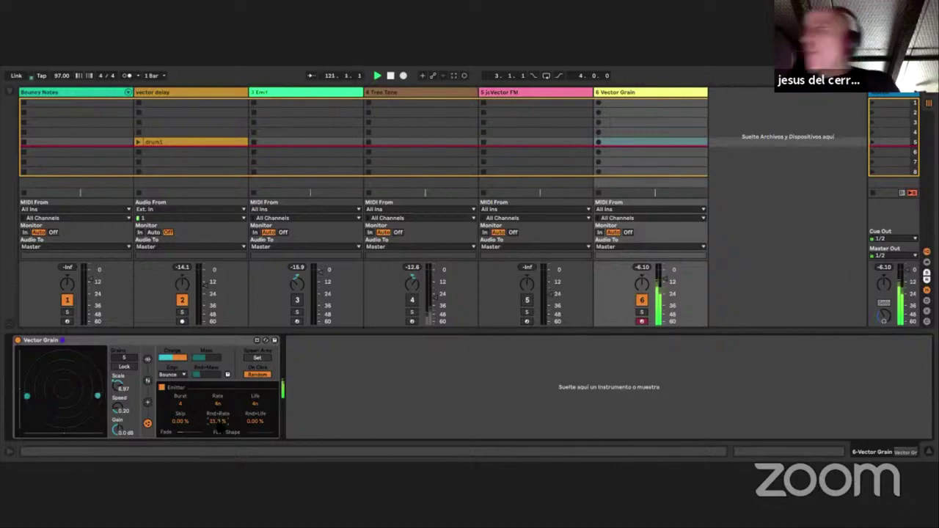
left_click_drag(255, 421, 252, 401)
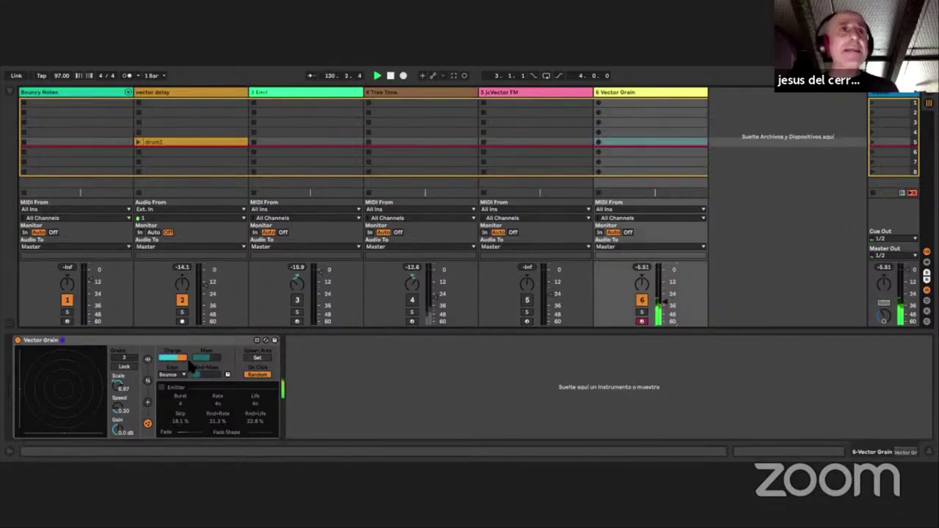
Define Vector Grain's spawn area as a thin horizontal strip right of the centre, trying On Click as Freeze before returning it to Random.
left_click(257, 375)
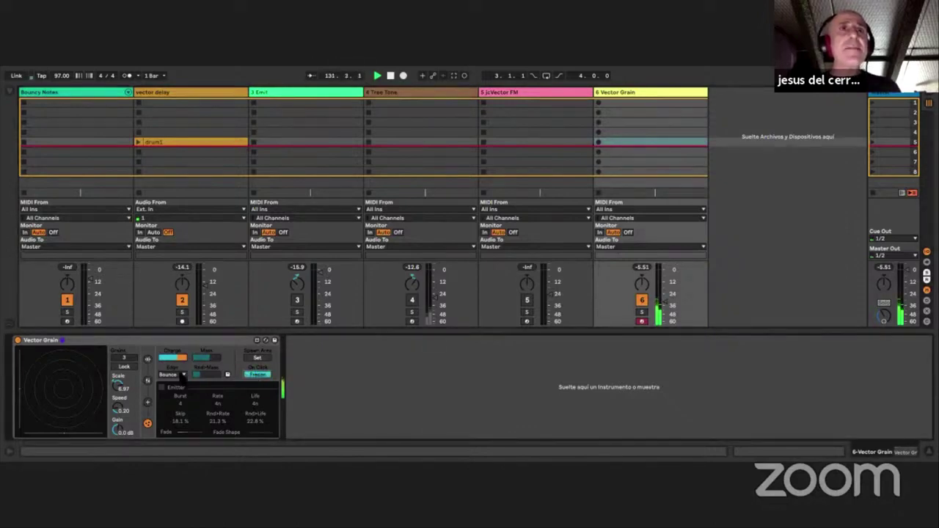
left_click(264, 358)
left_click_drag(46, 361, 85, 404)
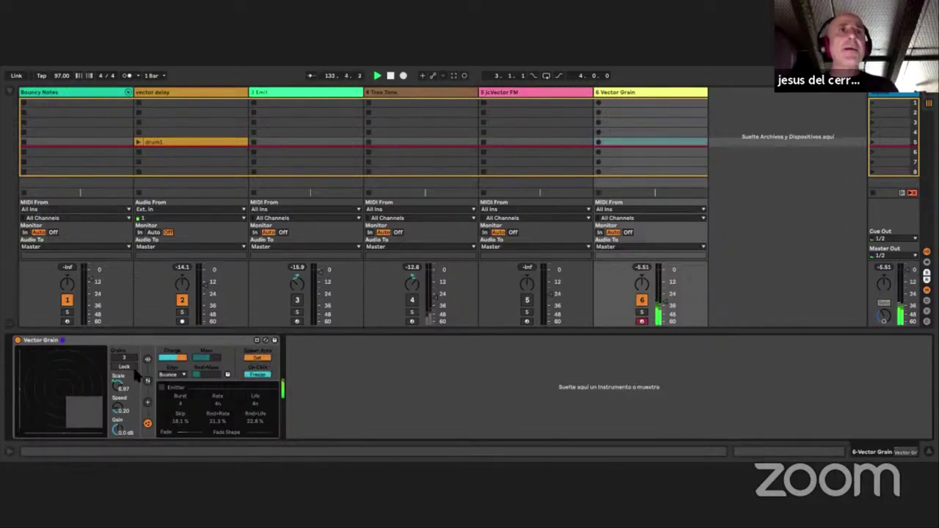
left_click(256, 375)
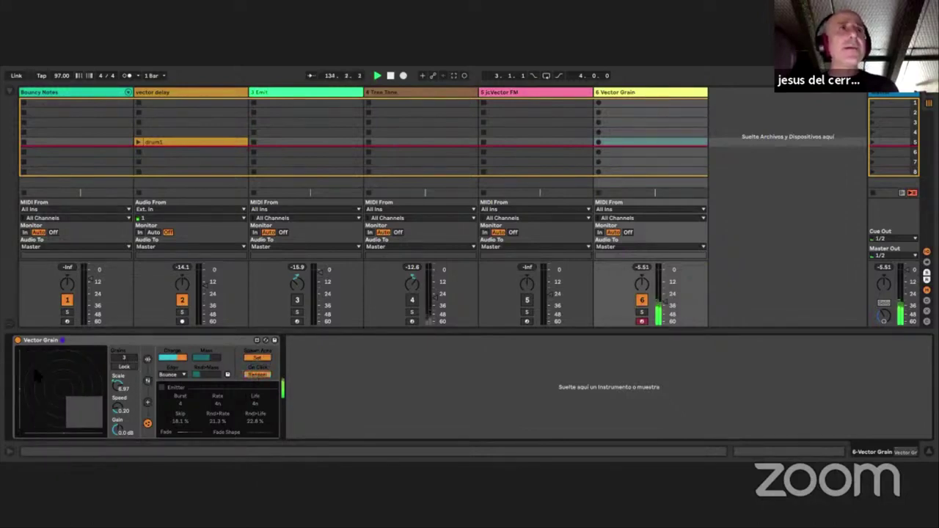
left_click_drag(74, 420, 73, 400)
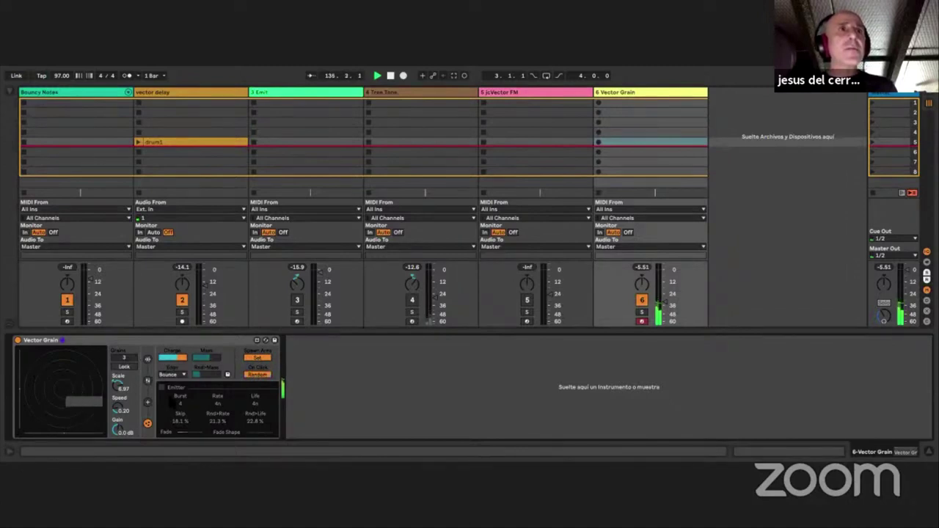
Turn on Vector Grain's emitter and Lock, and set Scale to 0.48.
left_click(162, 387)
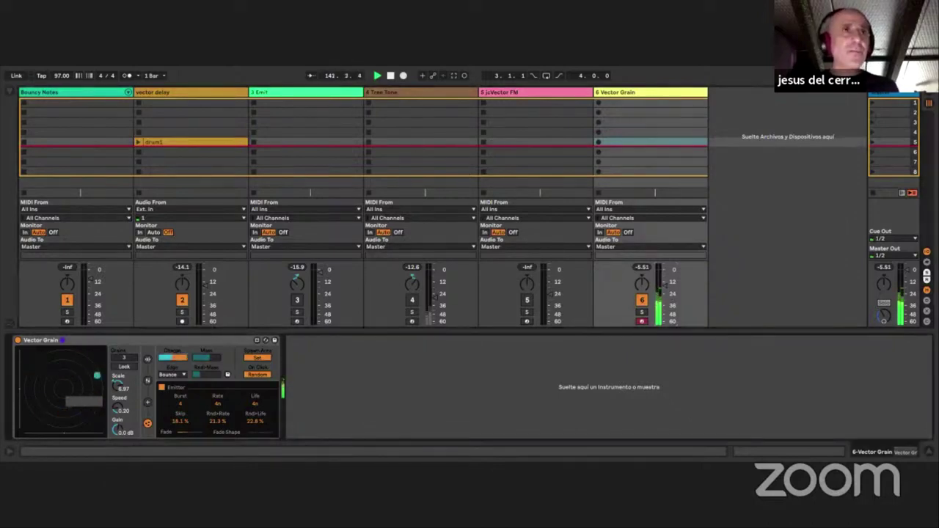
left_click(125, 366)
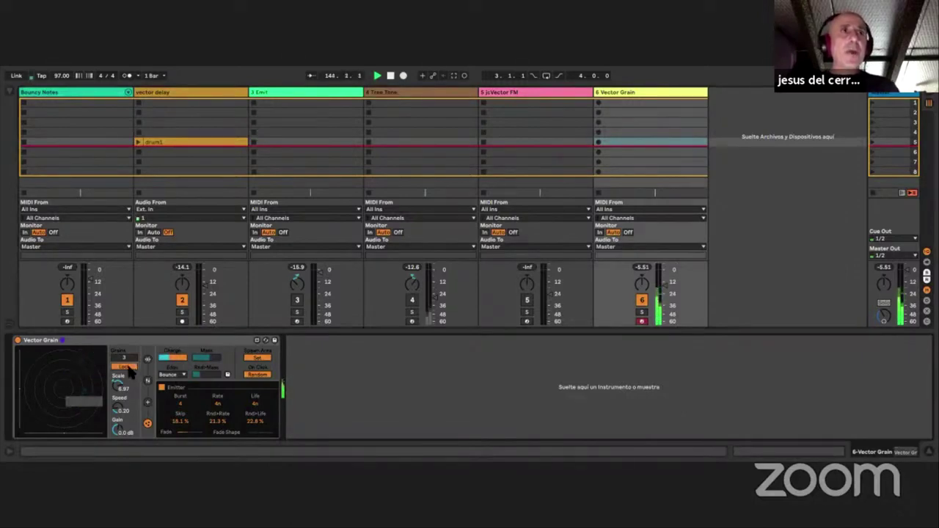
left_click_drag(117, 387, 117, 418)
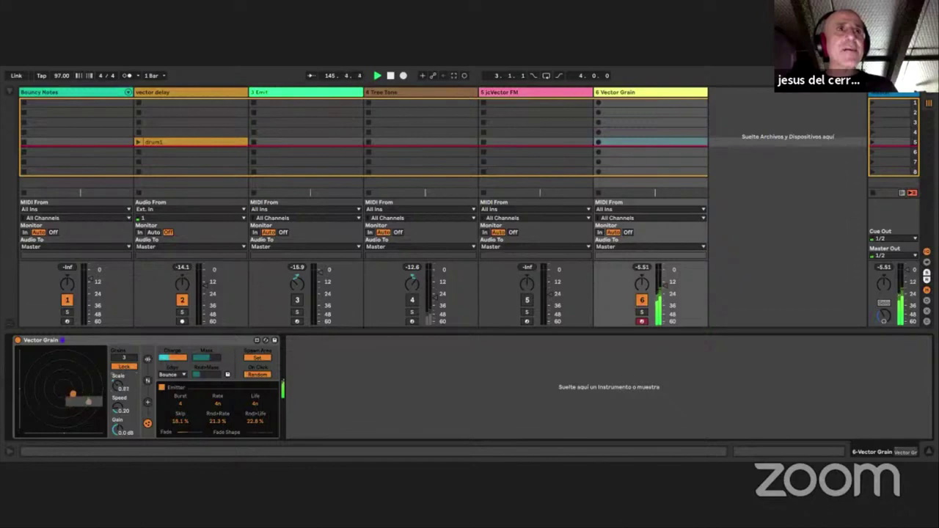
left_click_drag(117, 386, 117, 388)
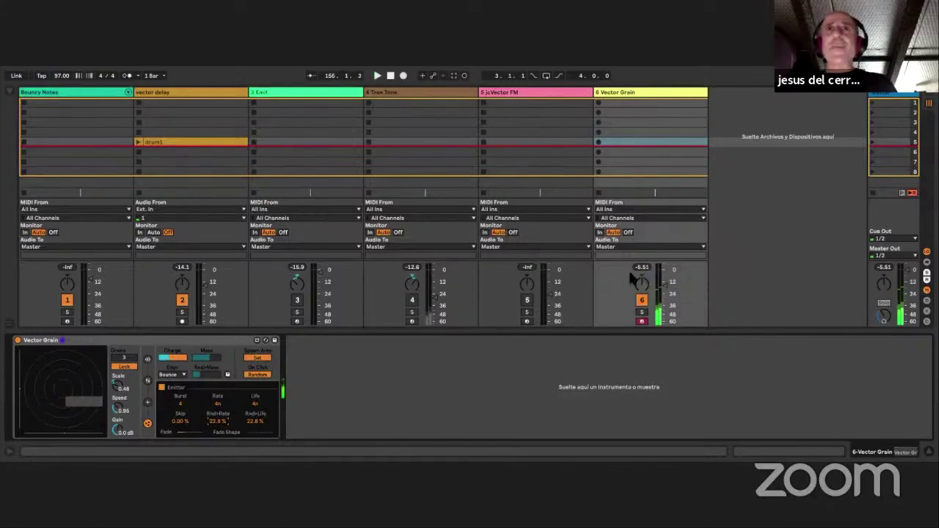
Activate the jcVector FM track, switch its device on and raise the track volume.
left_click(527, 301)
left_click(541, 98)
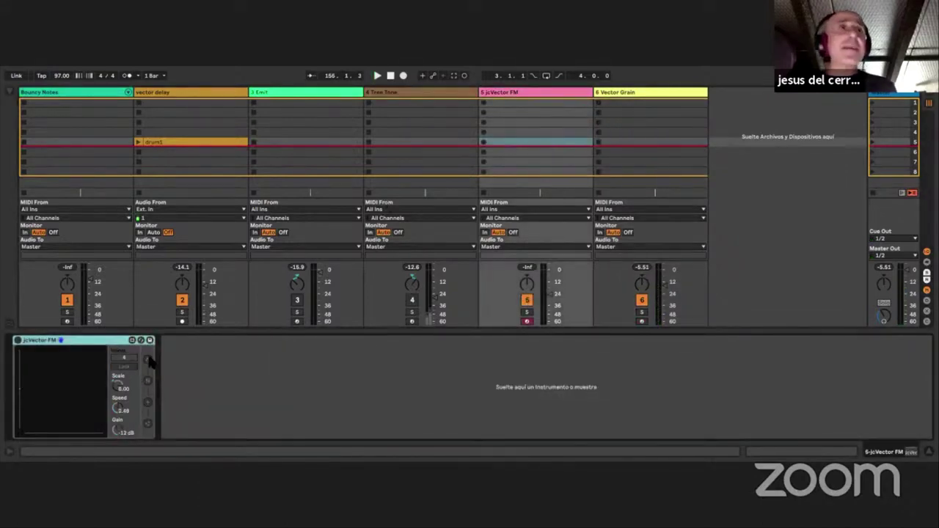
left_click(18, 340)
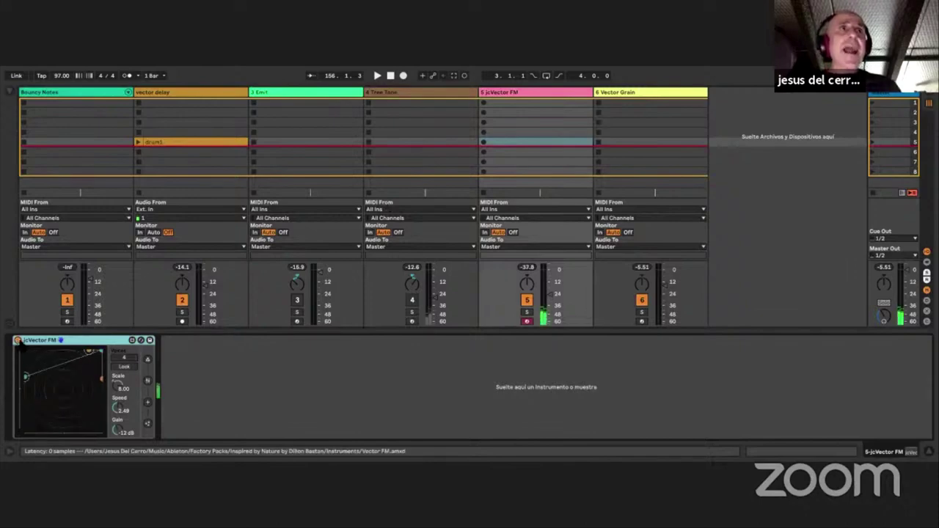
left_click_drag(549, 301, 550, 281)
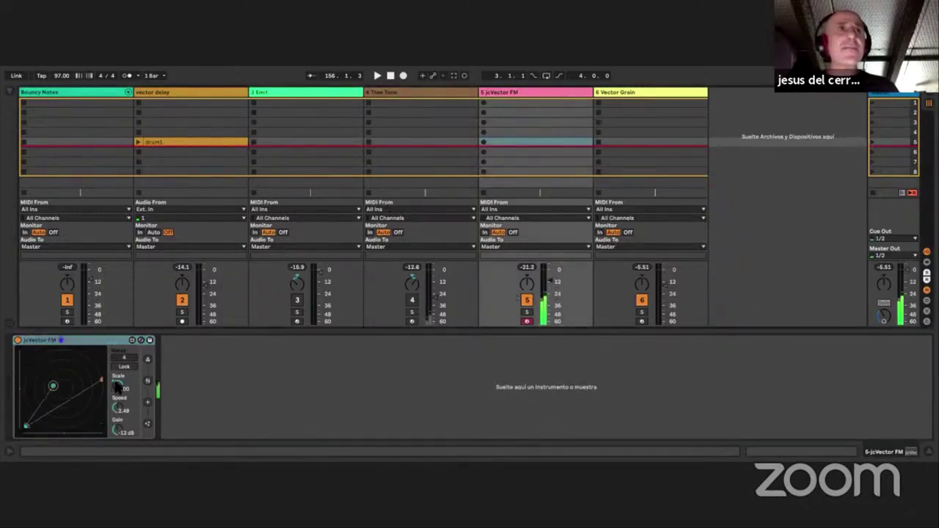
Set jcVector FM's Speed to 0.21 and Scale to 0.14, and choose 3 operators.
left_click_drag(116, 408, 116, 403)
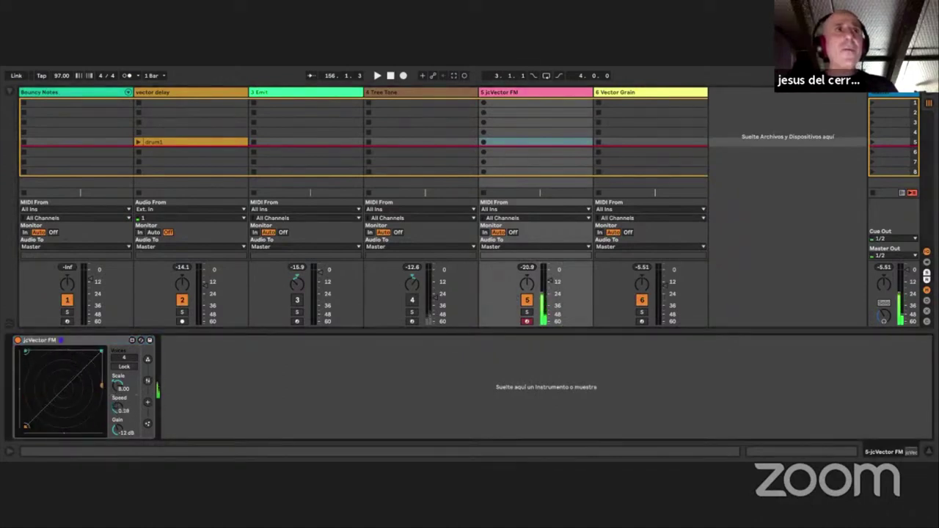
left_click_drag(117, 385, 117, 405)
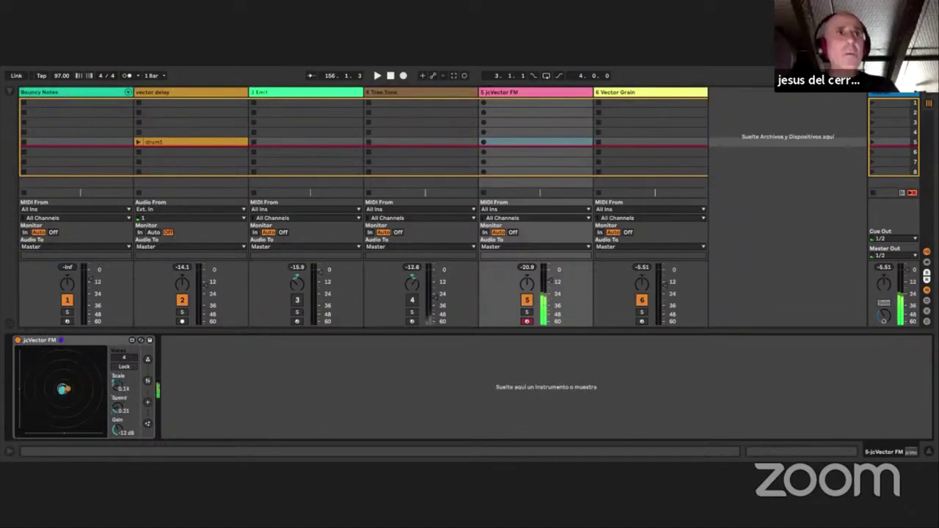
left_click(148, 359)
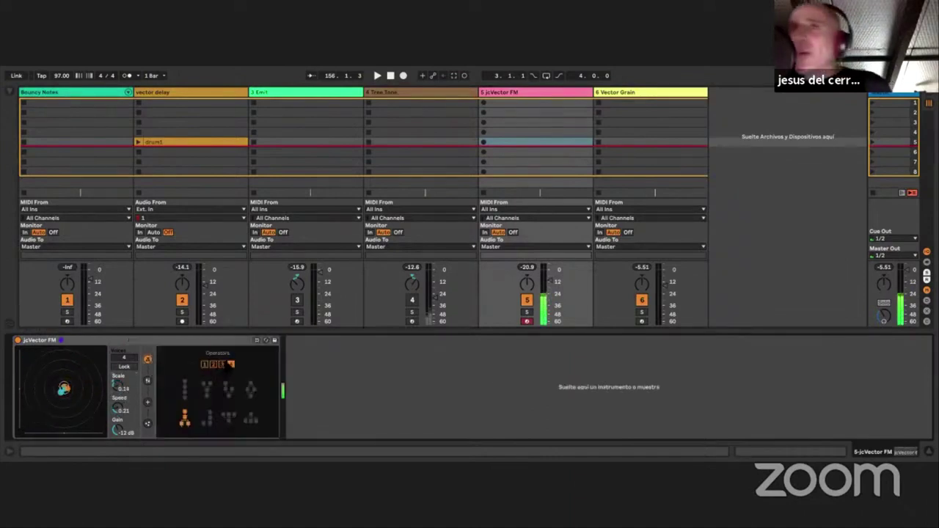
left_click(221, 363)
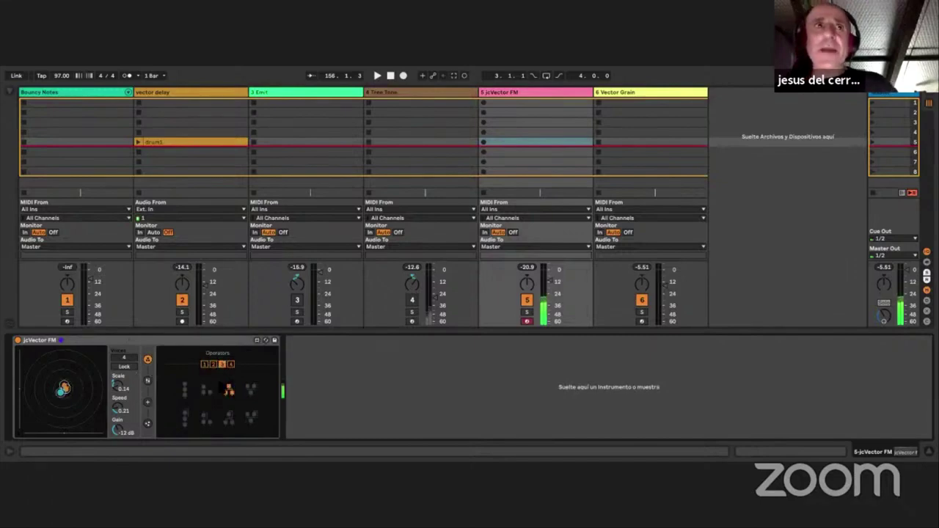
Set jcVector FM's modulator waveform to Saw and its frequency to 32.4 Hz.
left_click(148, 381)
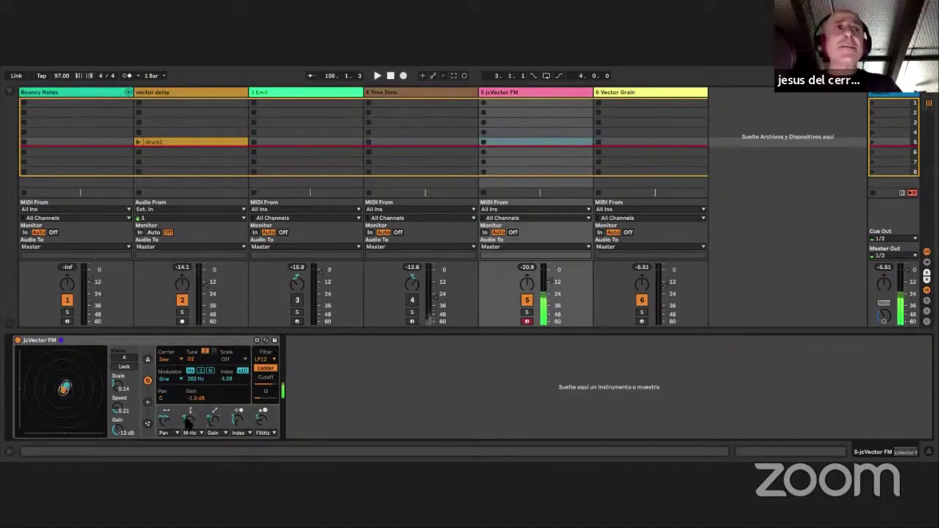
left_click(184, 432)
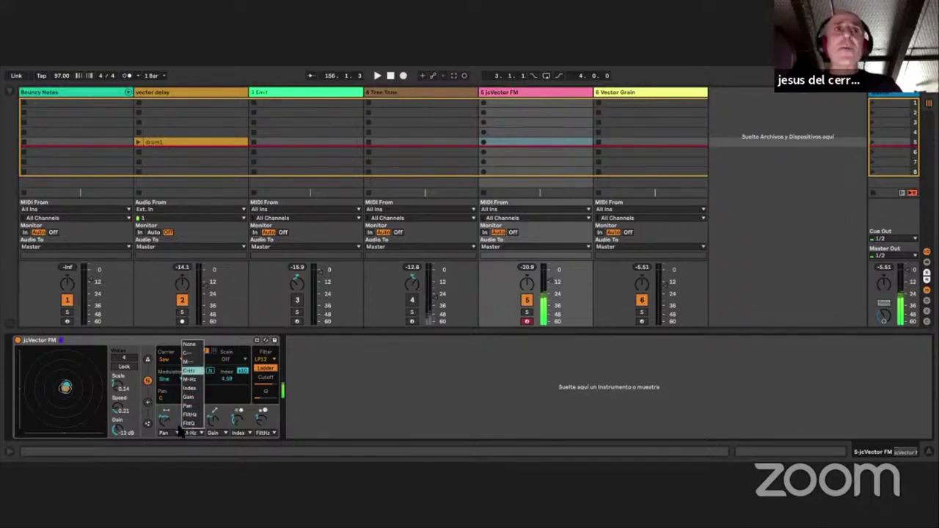
left_click(163, 419)
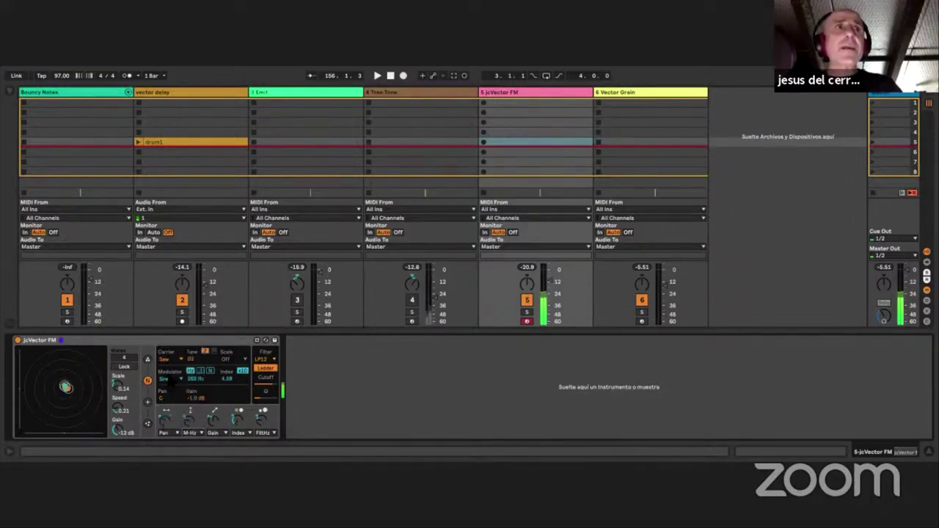
left_click(167, 381)
left_click(181, 376)
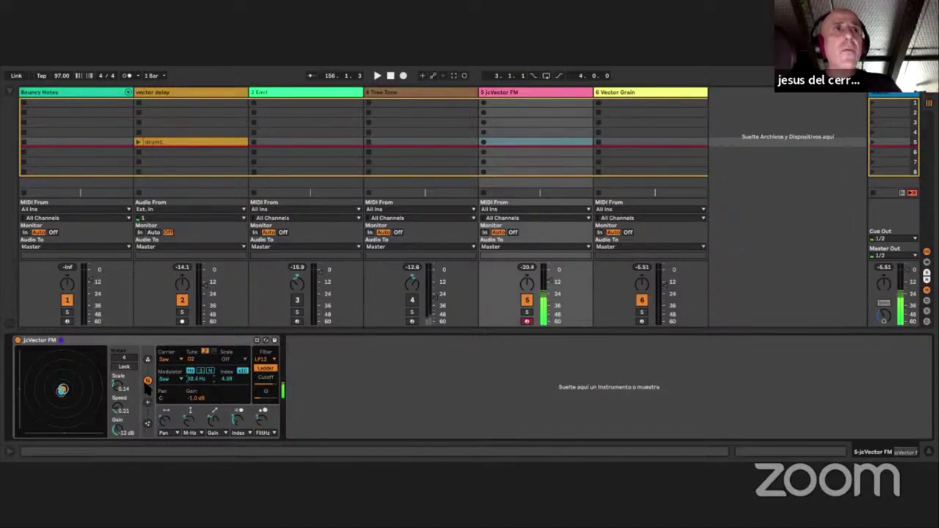
Raise jcVector FM's Scale to 5.06 and Speed to 1.59, and switch the modulator tuning from Hz to ratio mode.
left_click_drag(119, 387, 119, 367)
left_click_drag(121, 409, 121, 386)
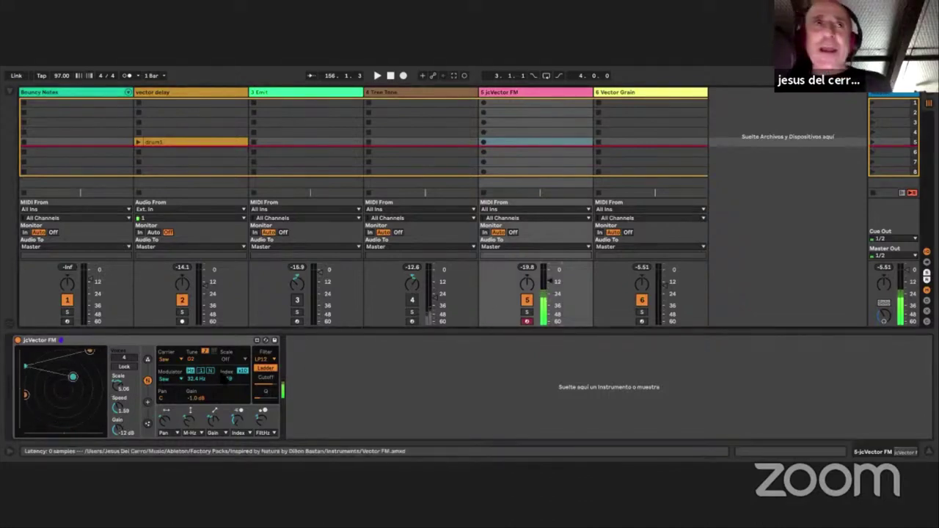
left_click(211, 372)
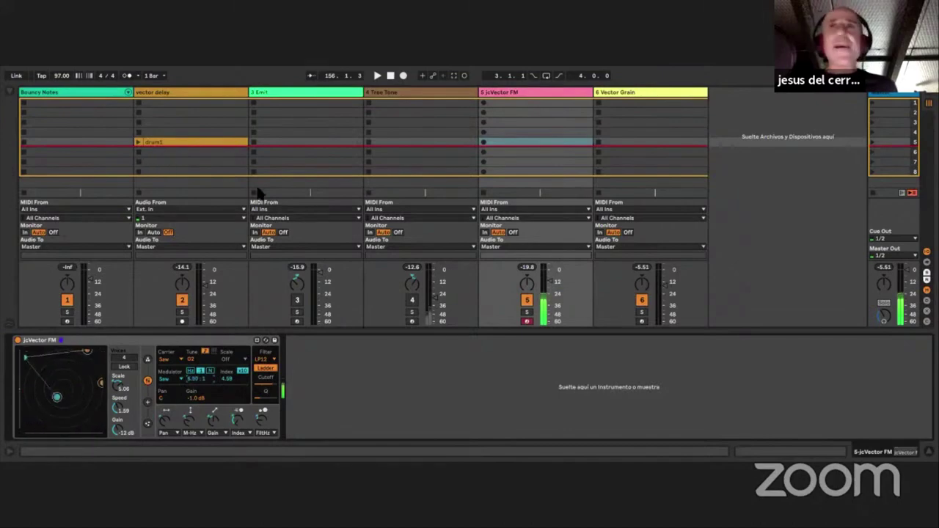
Activate the Tree Tone track and launch the drum1 clip on the vector delay track.
left_click(413, 300)
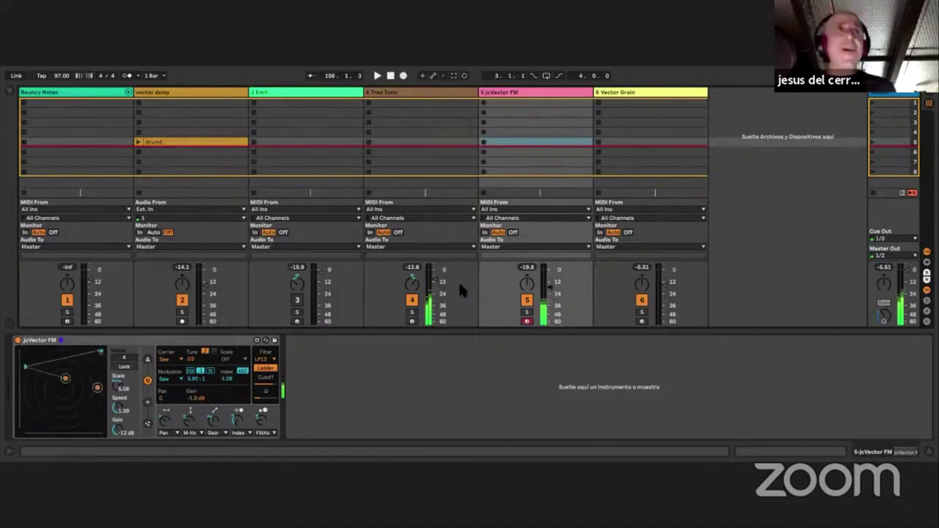
left_click(139, 146)
left_click(138, 145)
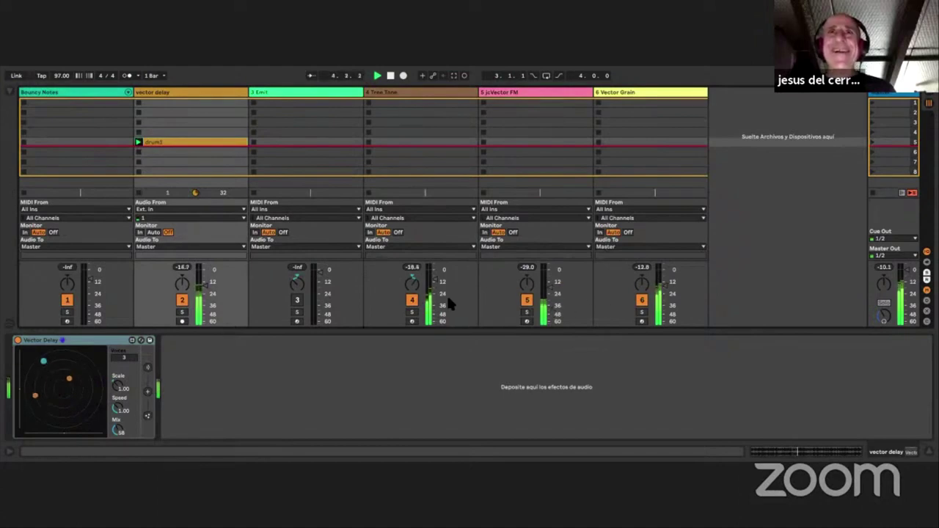
Deactivate the Tree Tone and jcVector FM tracks, and switch on the Bouncy Notes device on its track.
left_click(411, 300)
left_click(527, 299)
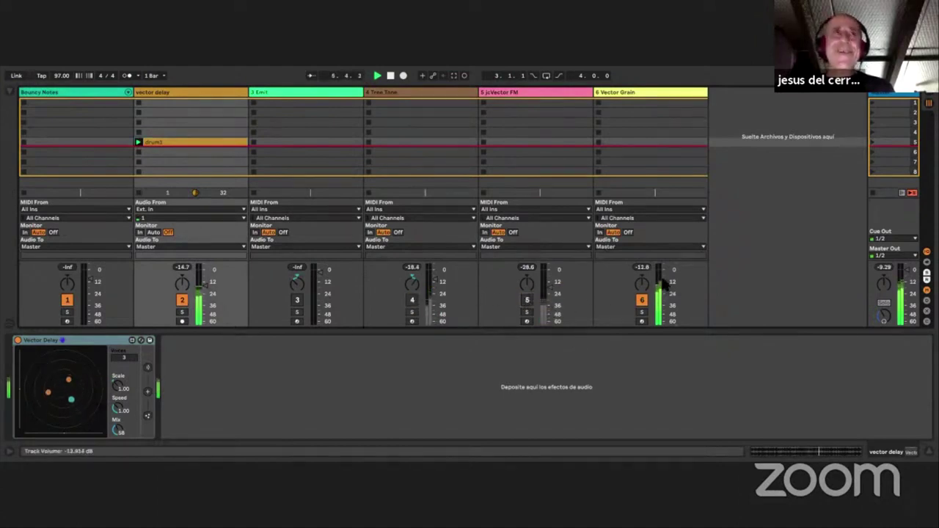
left_click(63, 93)
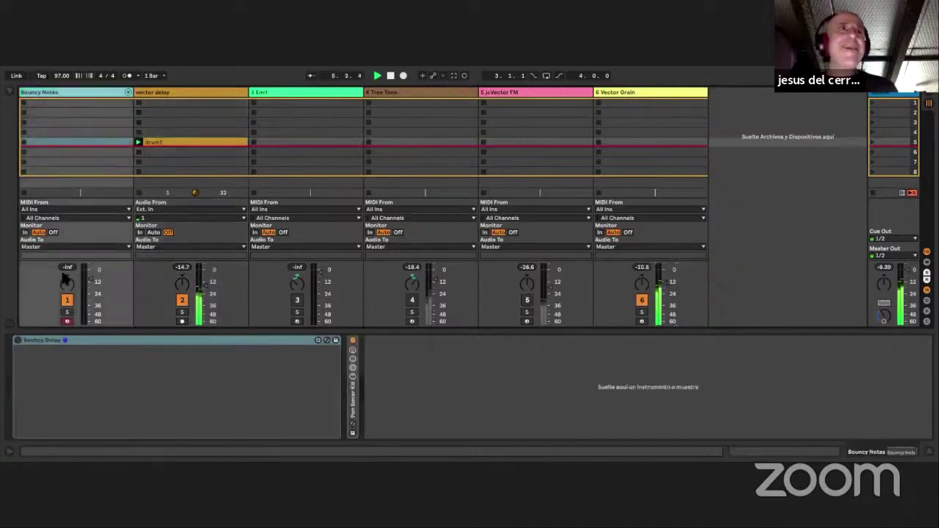
left_click(17, 340)
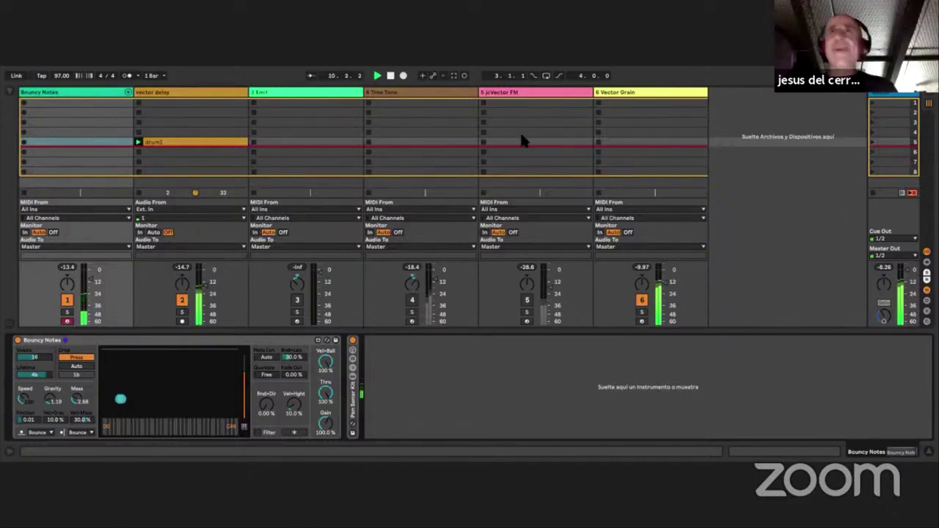
On the Vector Grain track, set the device to 2 grains, lower Mass and raise the random mass amount.
left_click(621, 93)
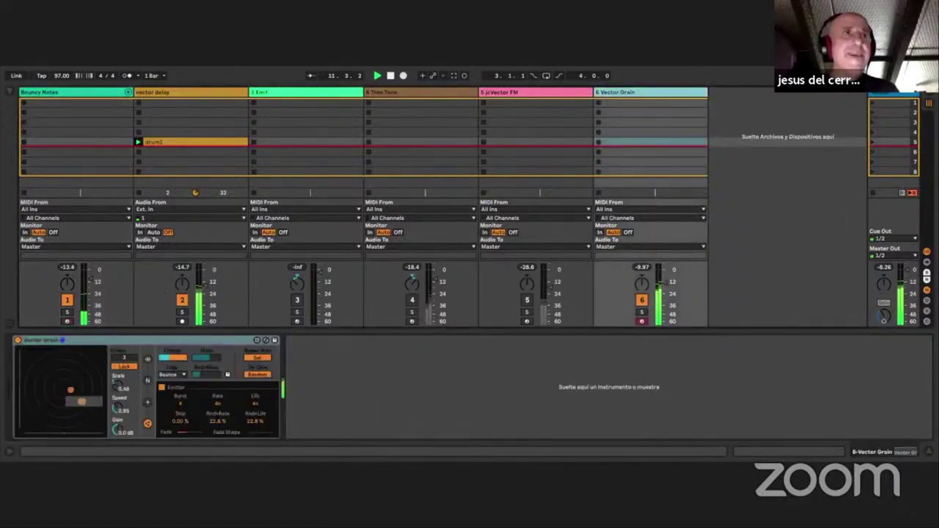
left_click(123, 358)
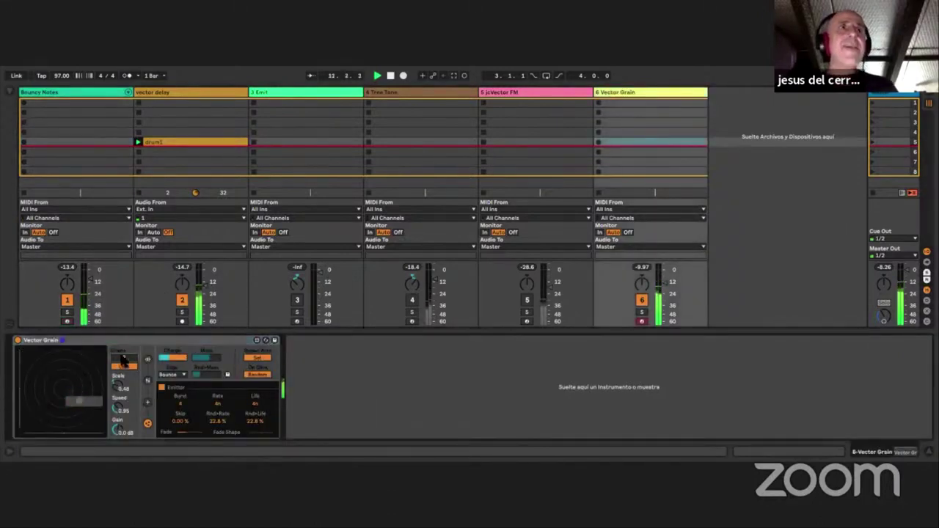
left_click_drag(165, 358, 173, 358)
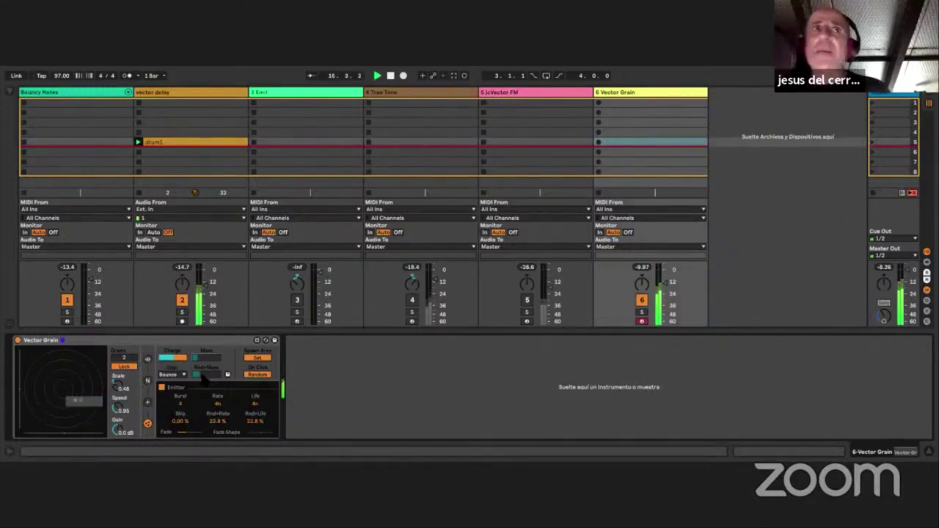
left_click_drag(204, 376, 204, 369)
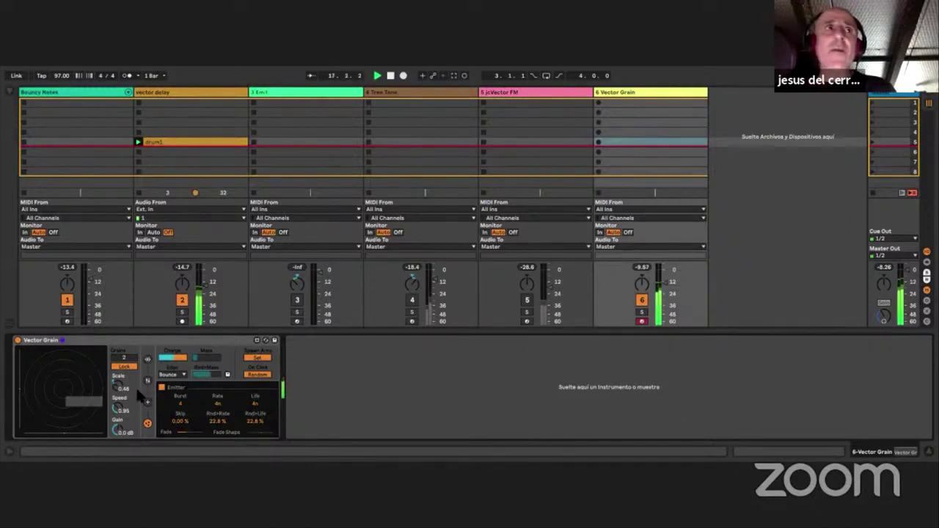
Redraw Vector Grain's spawn area with the emitter off and Speed at 0.06, and set On Click to Freeze.
left_click_drag(63, 376, 100, 410)
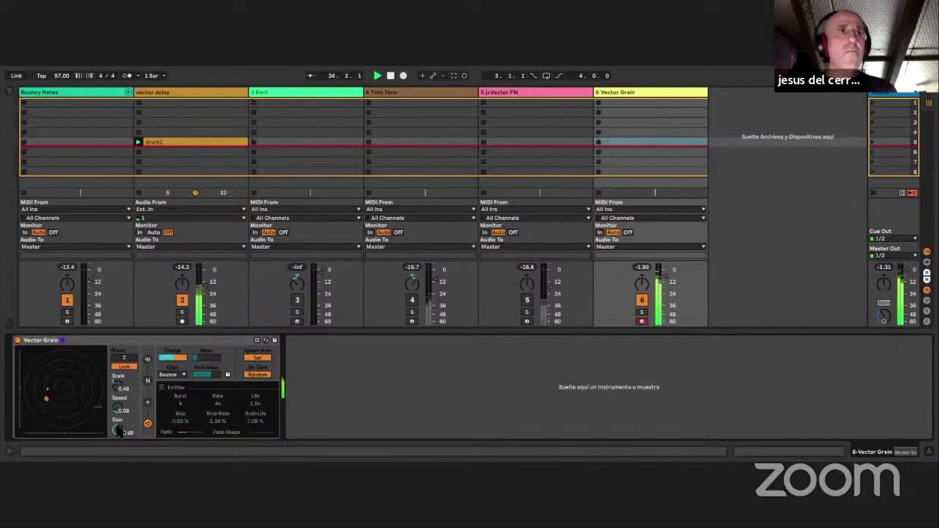
mouse_move(118, 431)
left_mouse_down()
mouse_move(118, 440)
mouse_move(118, 431)
left_mouse_up()
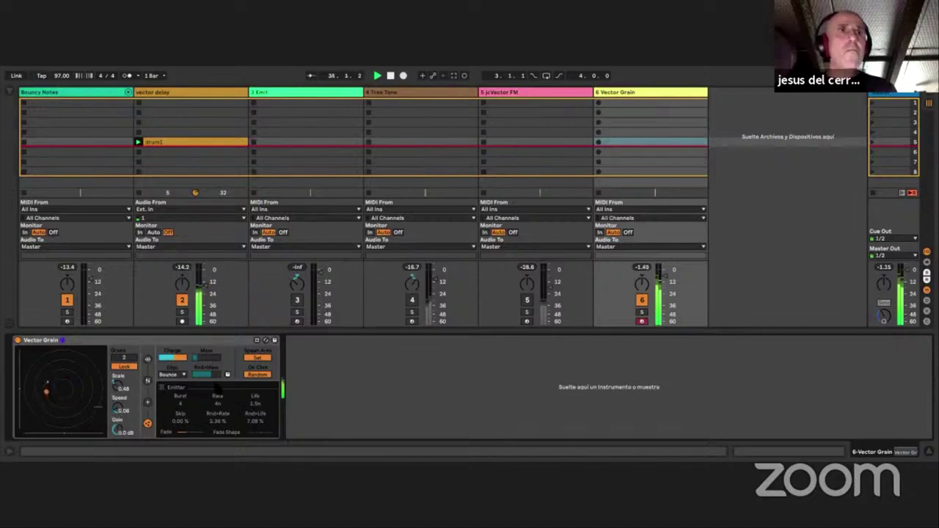
left_click(263, 375)
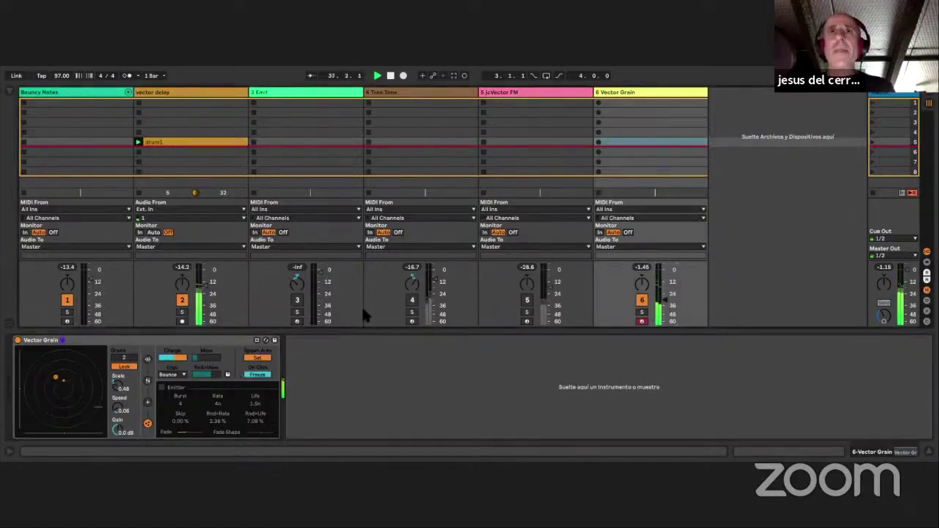
Show Vector Delay's delay settings, turn Reverse on to try it, and turn it back off.
left_click(212, 92)
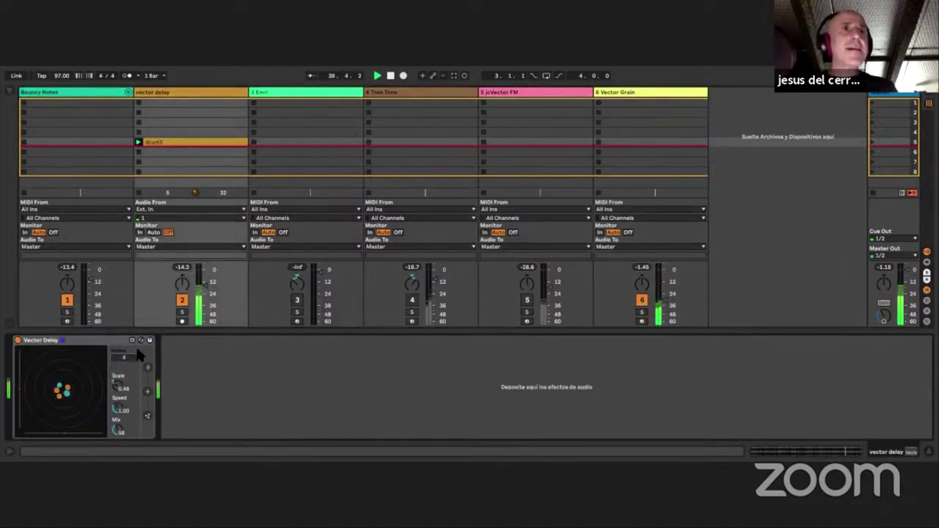
left_click(147, 367)
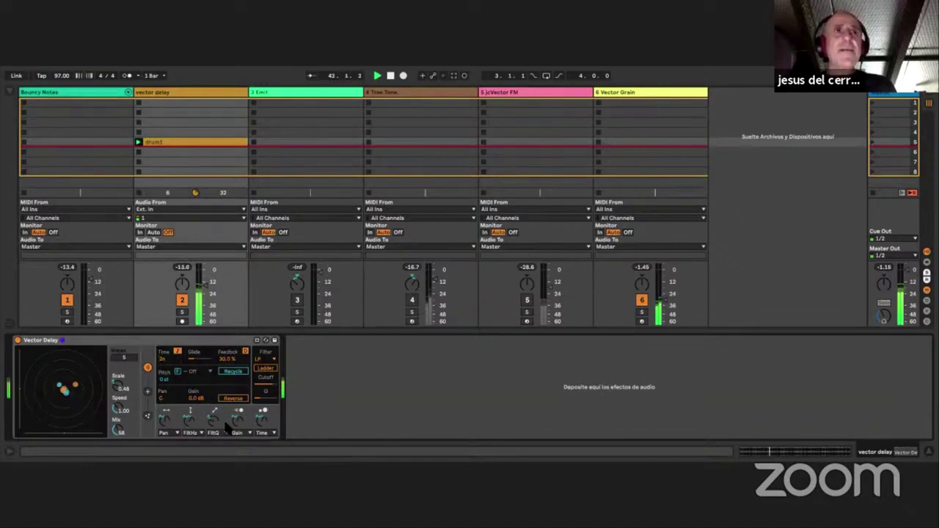
left_click(233, 399)
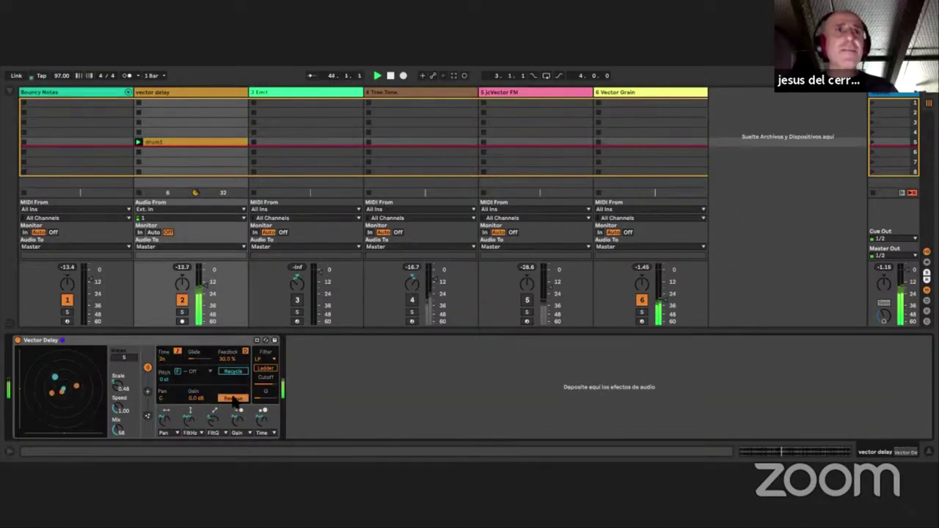
left_click(234, 398)
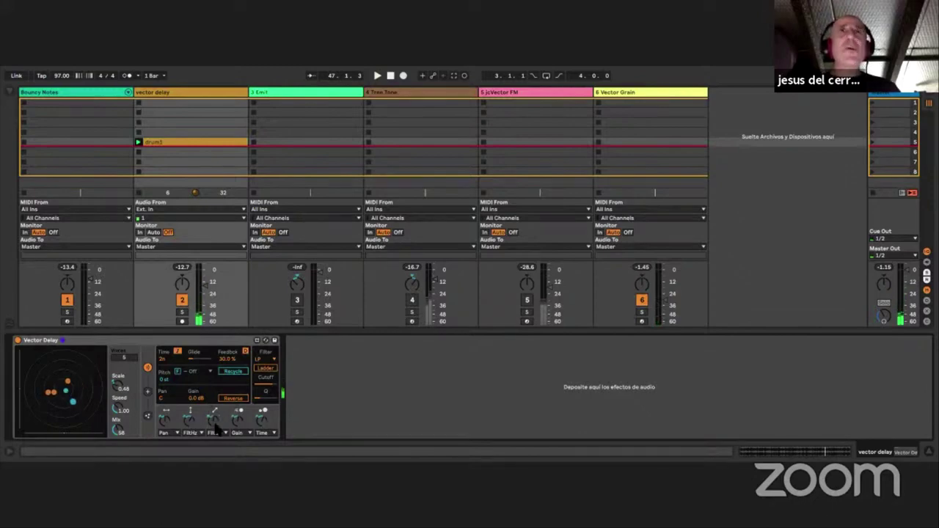
Select the Tree Tone track, show the browser, and choose a denser, more branched tree shape in the device.
left_click(391, 93)
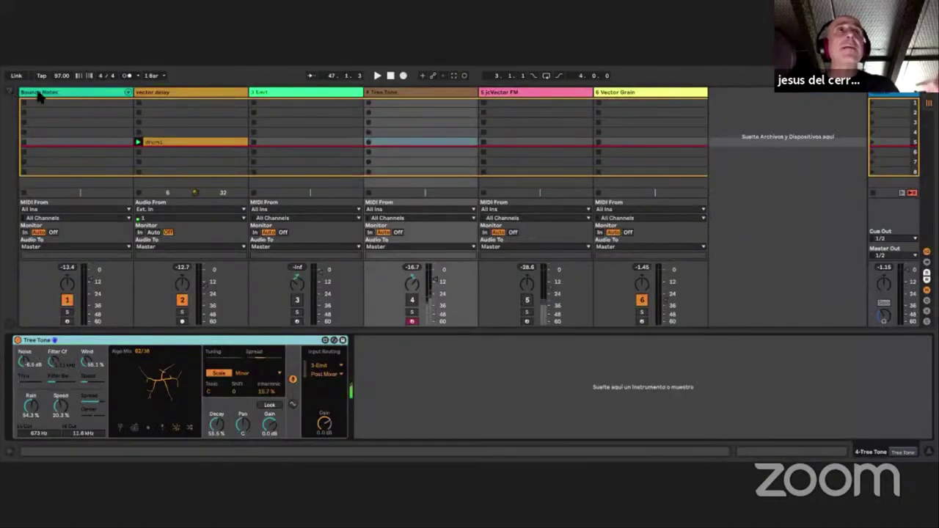
key("super+alt+b")
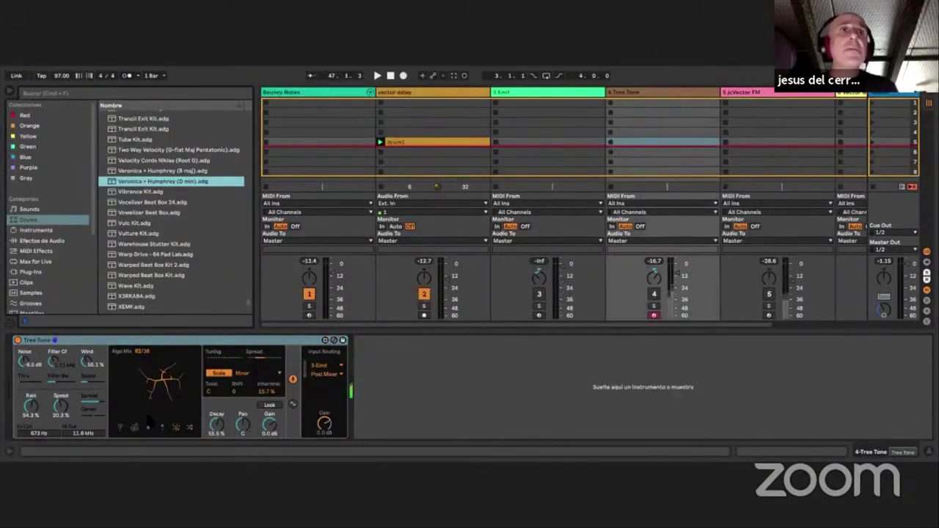
left_click(136, 433)
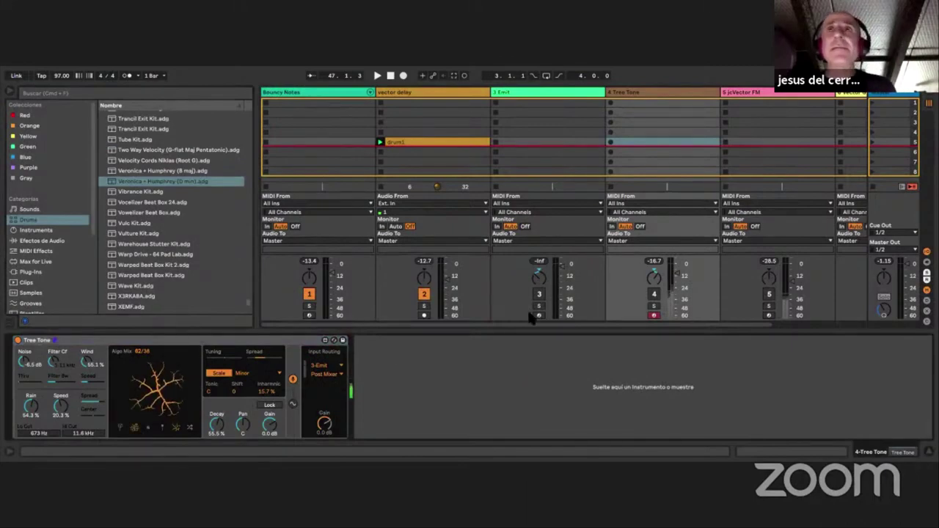
Activate the Tree Tone track and set the device's Lo Cut to 87.7 Hz.
left_click(654, 295)
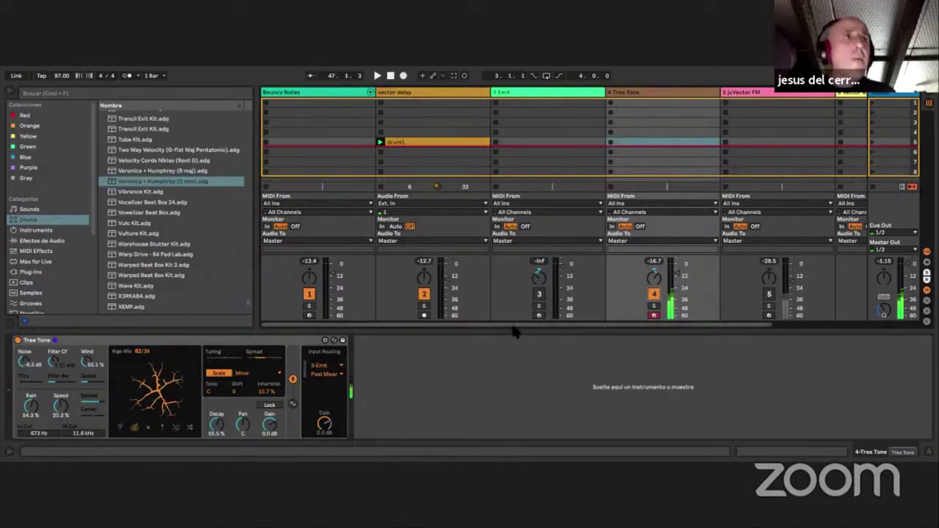
left_click_drag(40, 434, 40, 469)
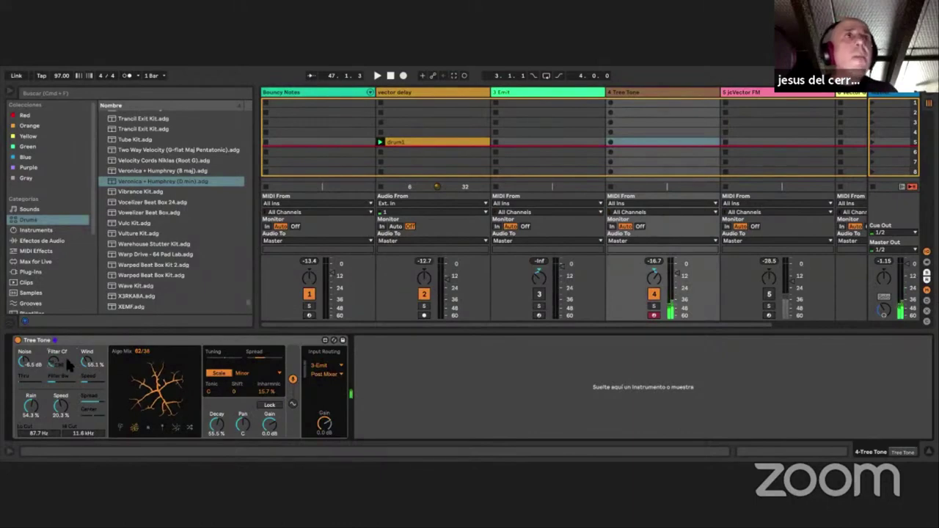
In Tree Tone's modulation routing, assign LFO 1's first destination to Tonic with an amount of -70.1 %.
left_click(293, 406)
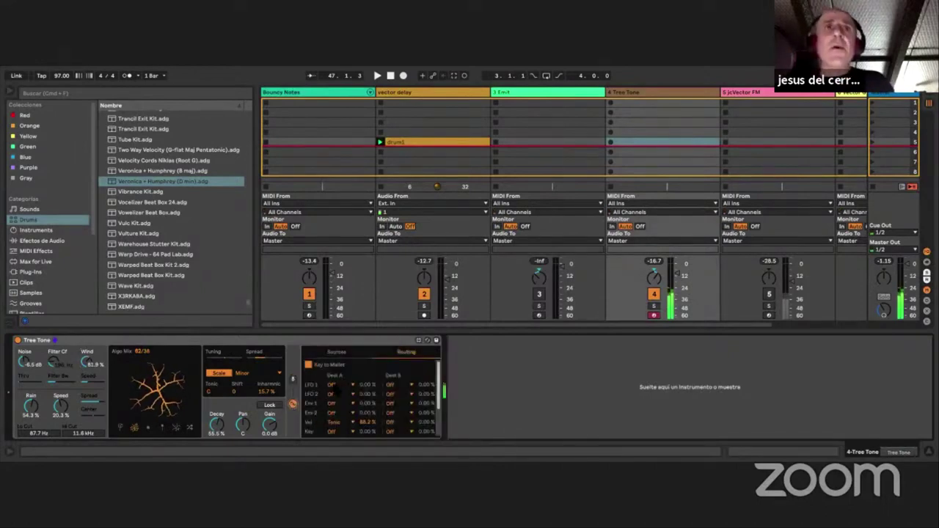
left_click(339, 376)
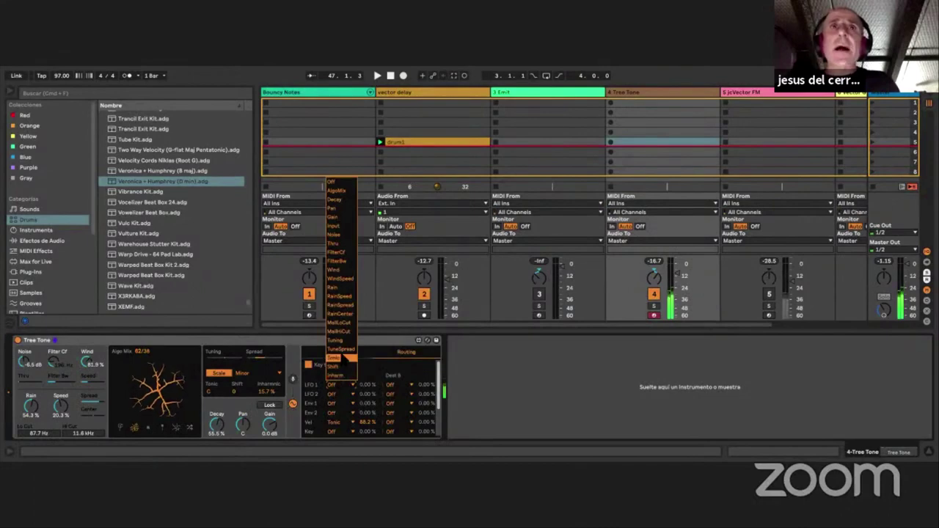
left_click(332, 358)
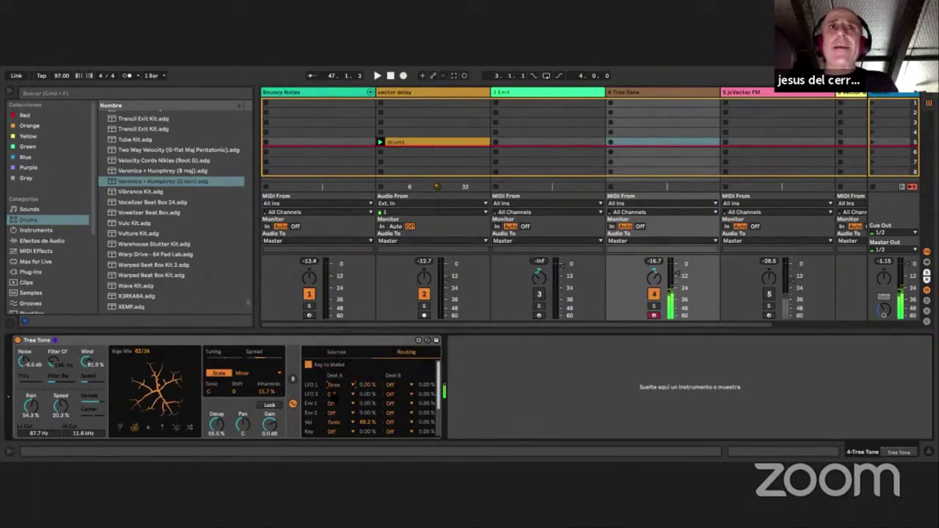
scroll(331, 403, "down", 3)
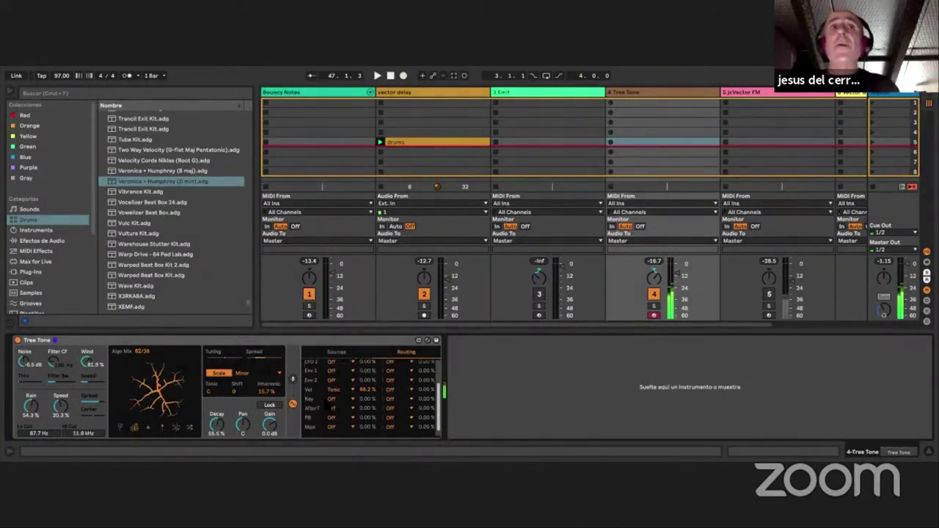
scroll(331, 404, "up", 3)
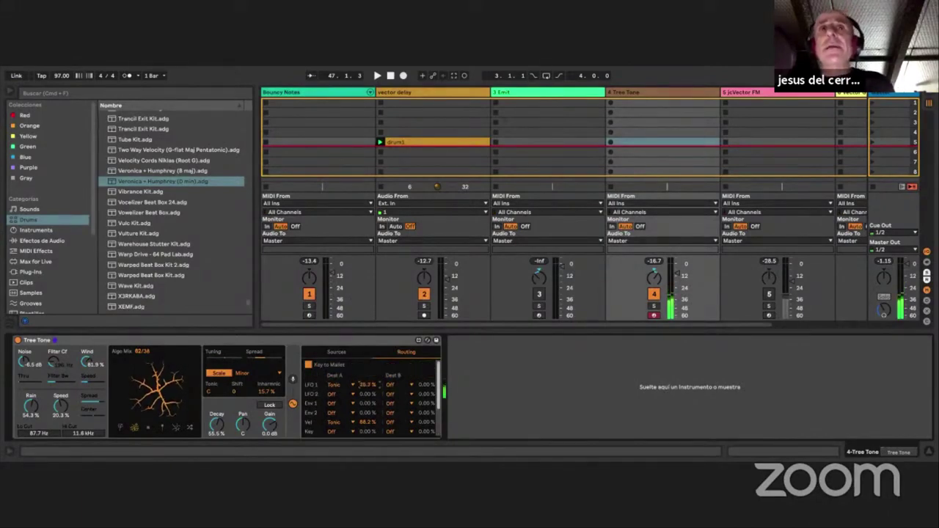
mouse_move(368, 384)
left_mouse_down()
mouse_move(367, 412)
mouse_move(368, 396)
left_mouse_up()
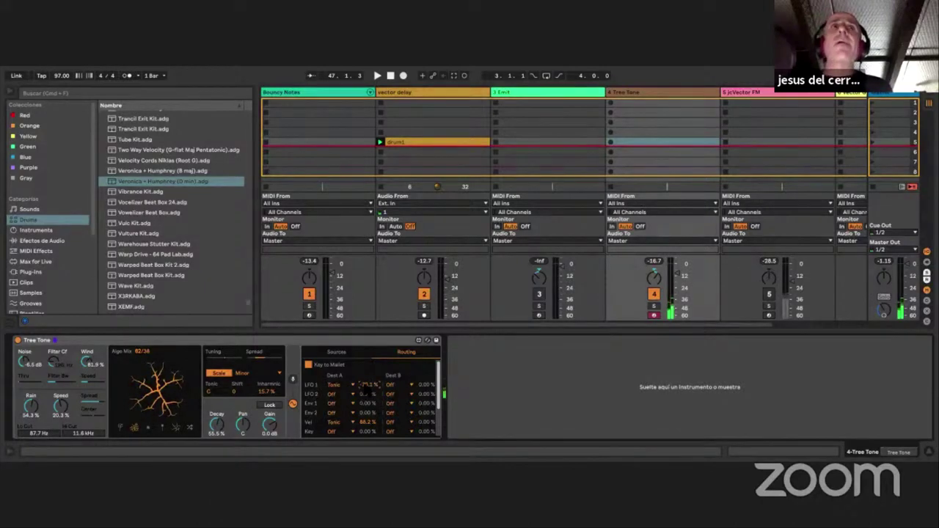
Switch Tree Tone's Scale quantization off and back on to compare the sound.
left_click(219, 372)
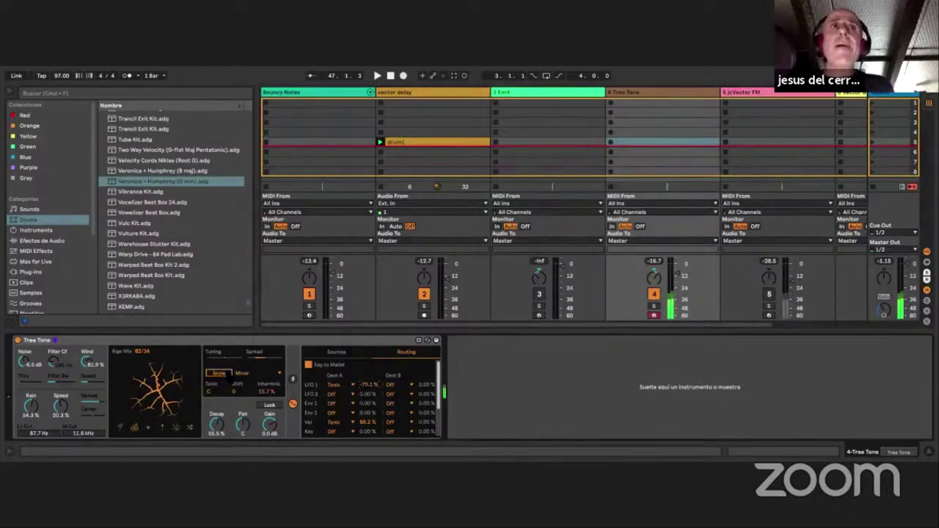
left_click(220, 373)
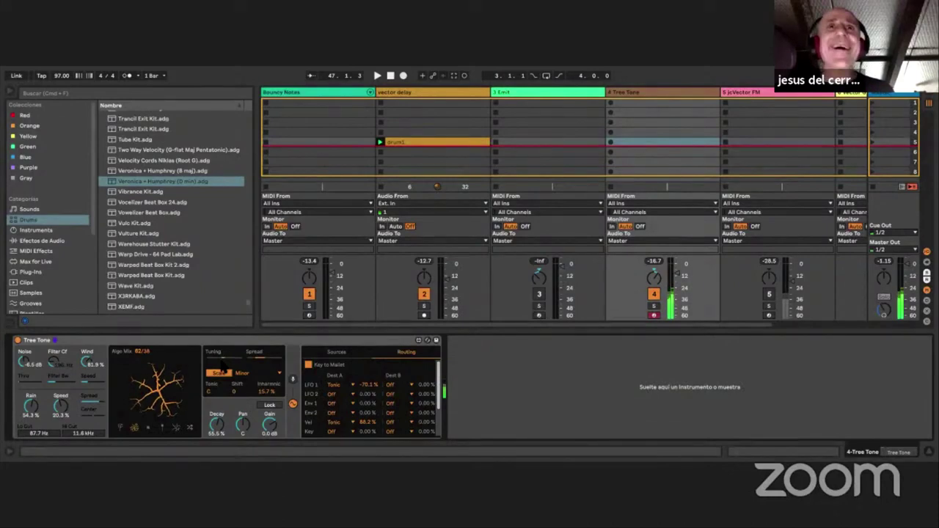
Set Tree Tone's LFO 1 Tonic modulation amount to -3.94 % and choose a single-stem tree shape with few branches.
left_click_drag(371, 385, 370, 357)
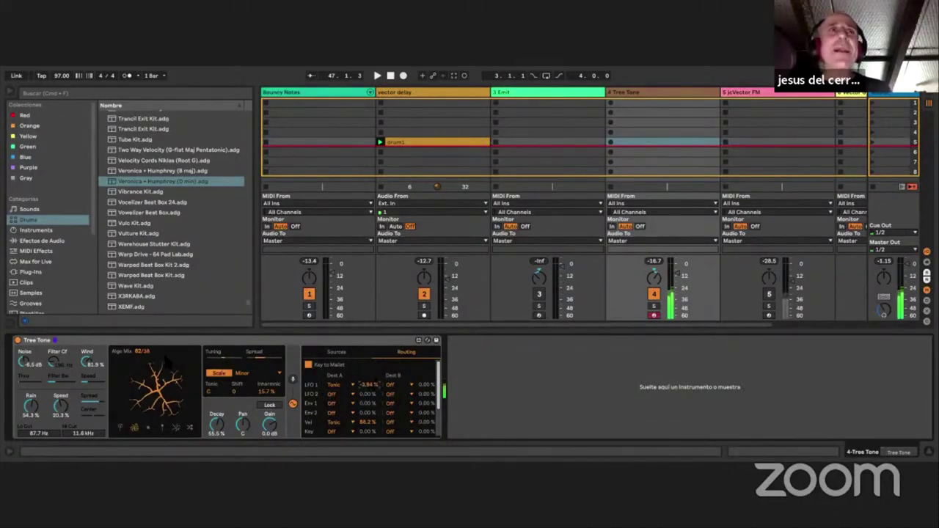
left_click(163, 427)
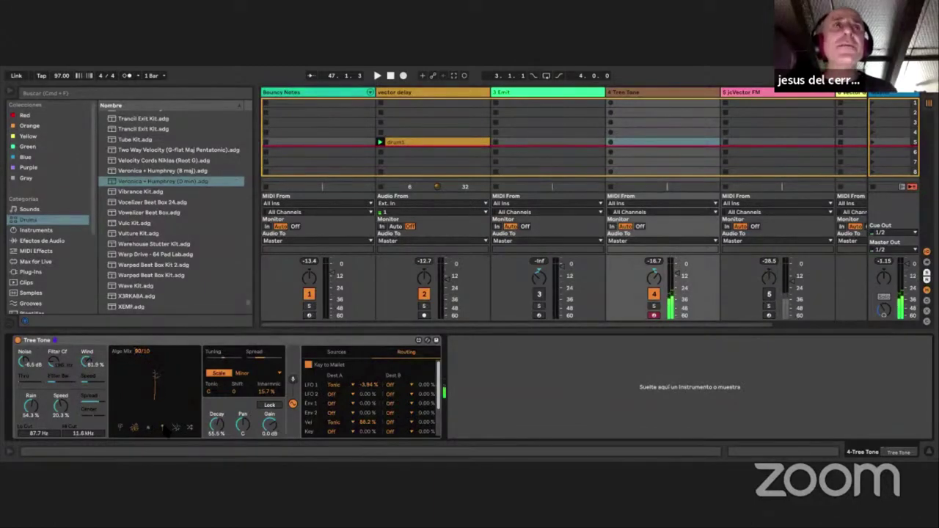
Replace the instrument on the Bouncy Notes track with Tokyo Glitch Kit.adg from the Drums category.
left_click(350, 96)
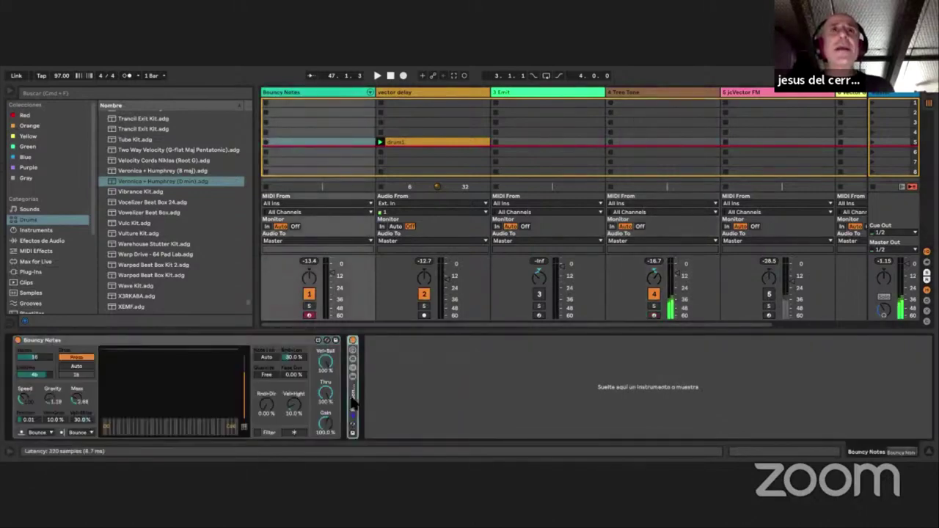
key("Delete")
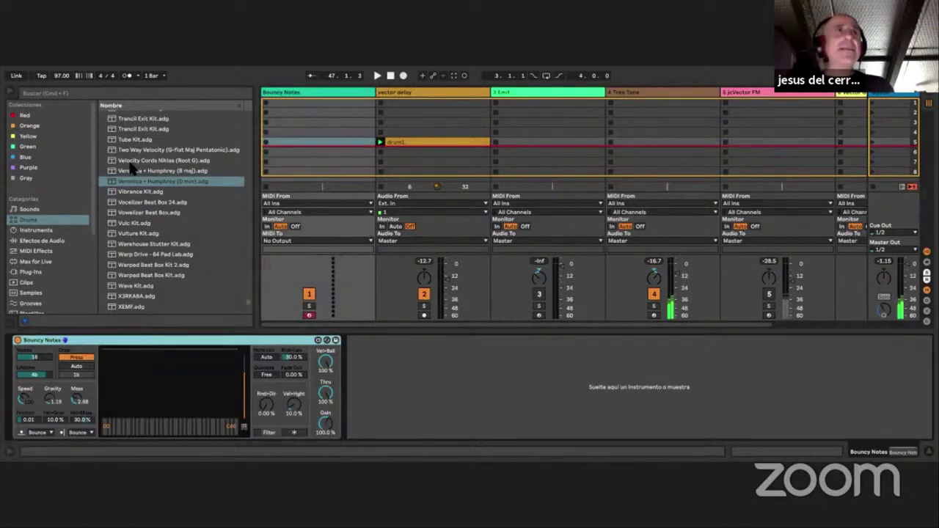
scroll(144, 197, "up", 10)
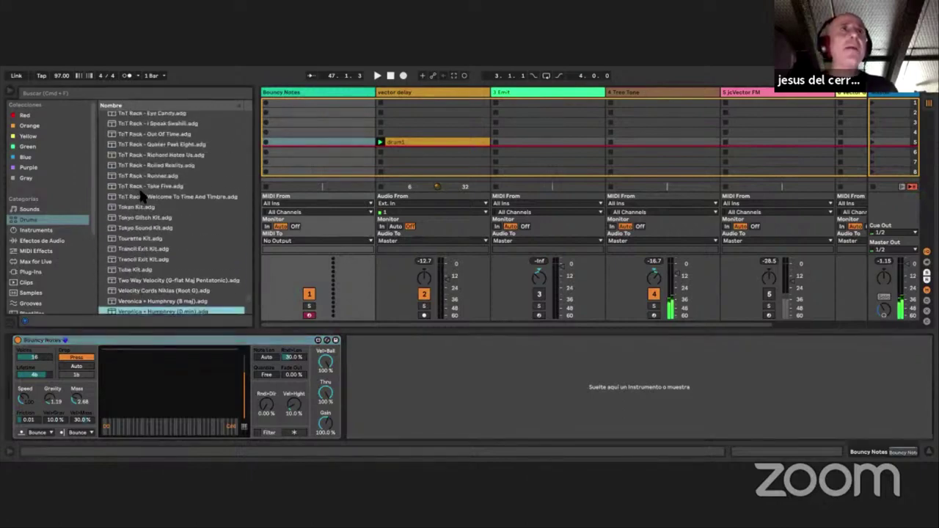
scroll(144, 196, "up", 6)
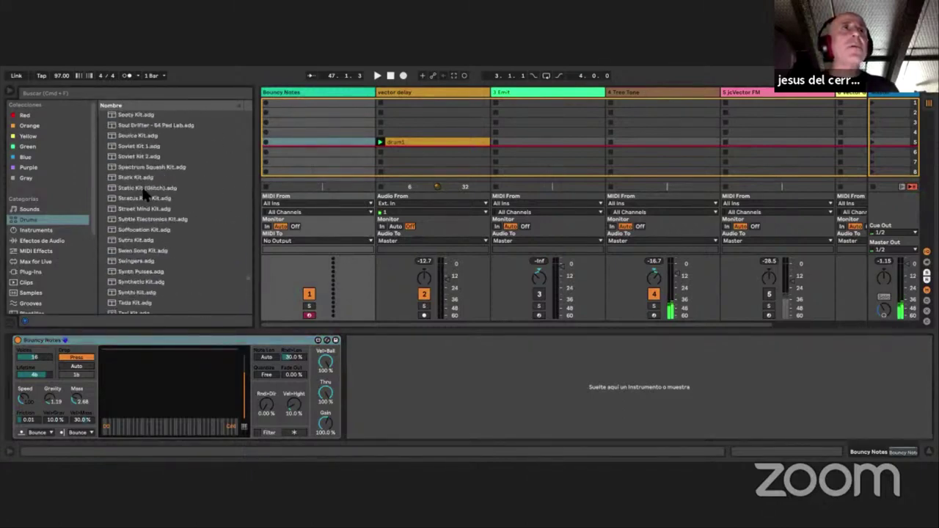
scroll(144, 193, "up", 5)
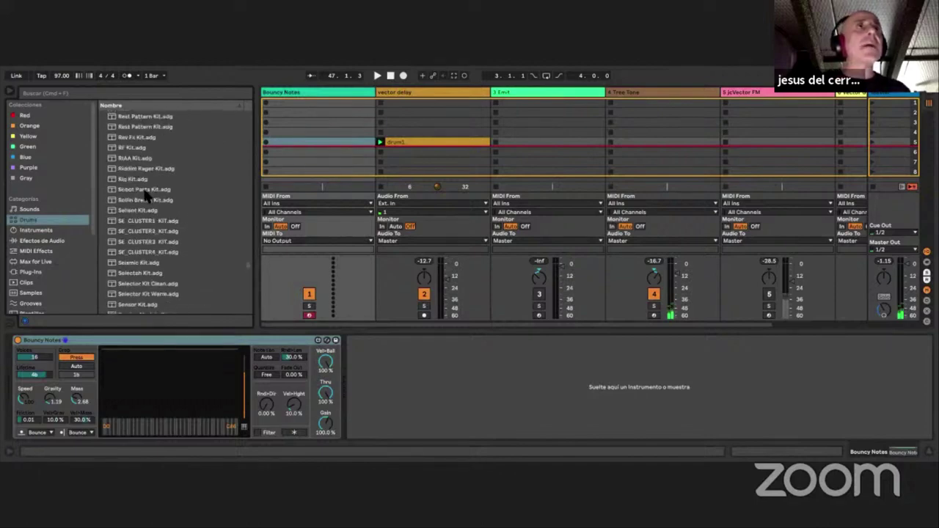
scroll(147, 196, "up", 1)
scroll(147, 196, "down", 12)
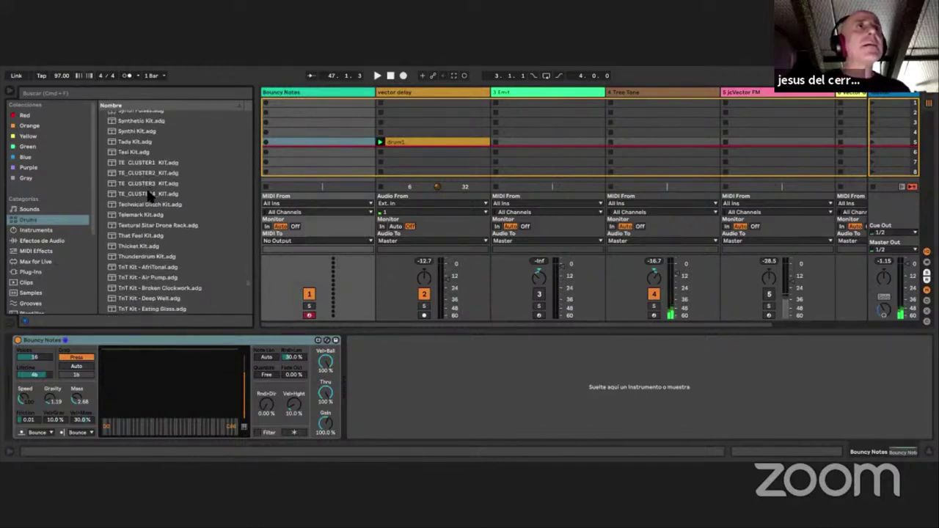
scroll(147, 192, "up", 3)
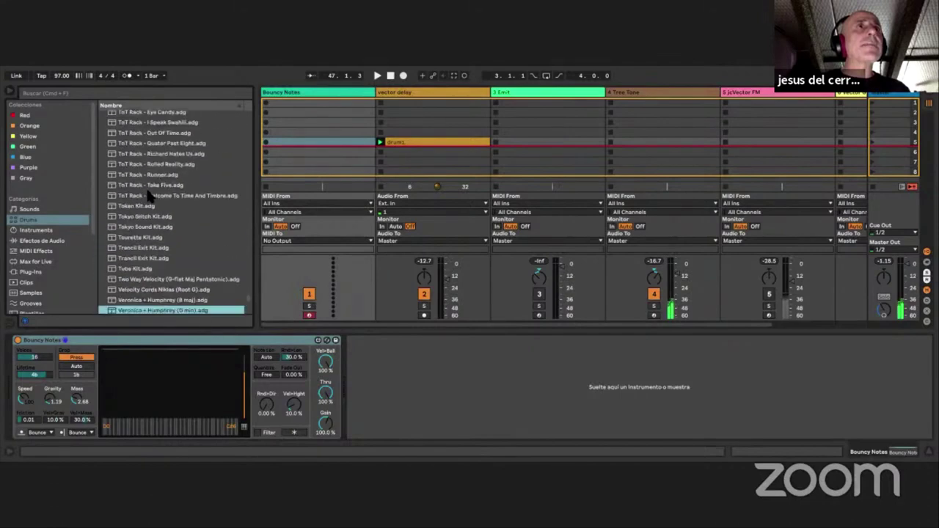
left_click_drag(136, 217, 453, 410)
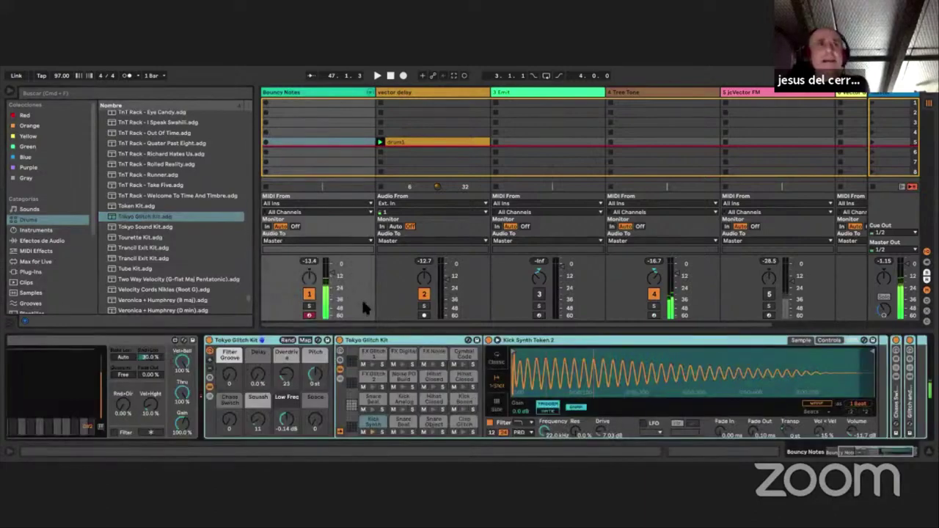
Raise Bouncy Notes' Speed, and set its Gravity to 3.36 and Mass to 1.83.
scroll(257, 373, "left", 4)
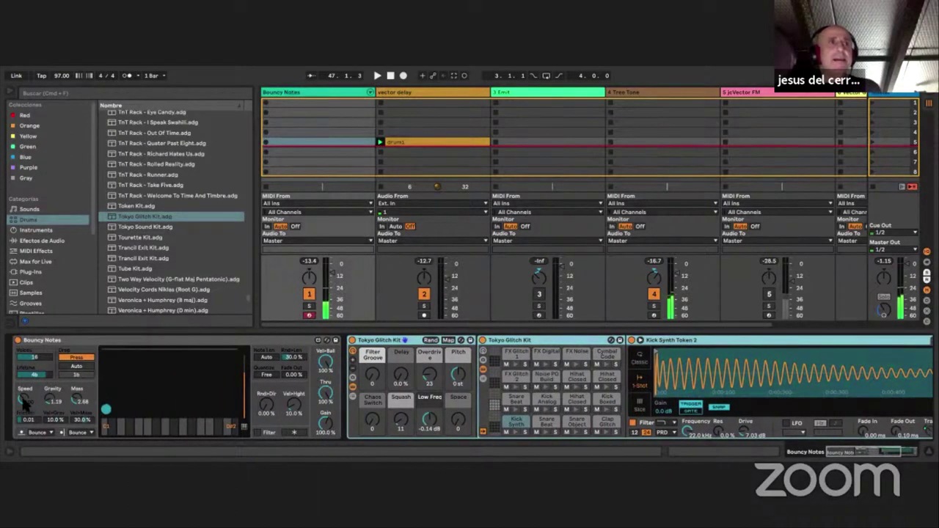
left_click(24, 402)
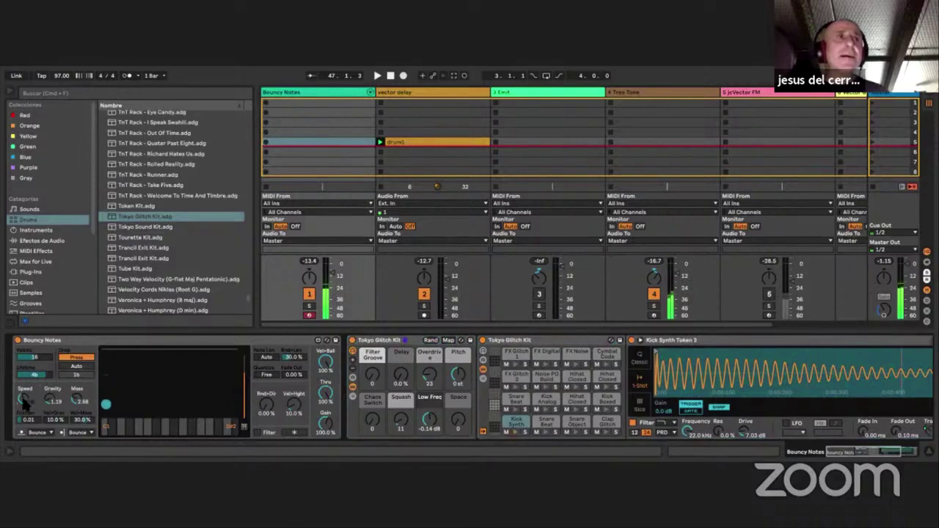
mouse_move(51, 402)
left_mouse_down()
mouse_move(51, 411)
mouse_move(52, 387)
left_mouse_up()
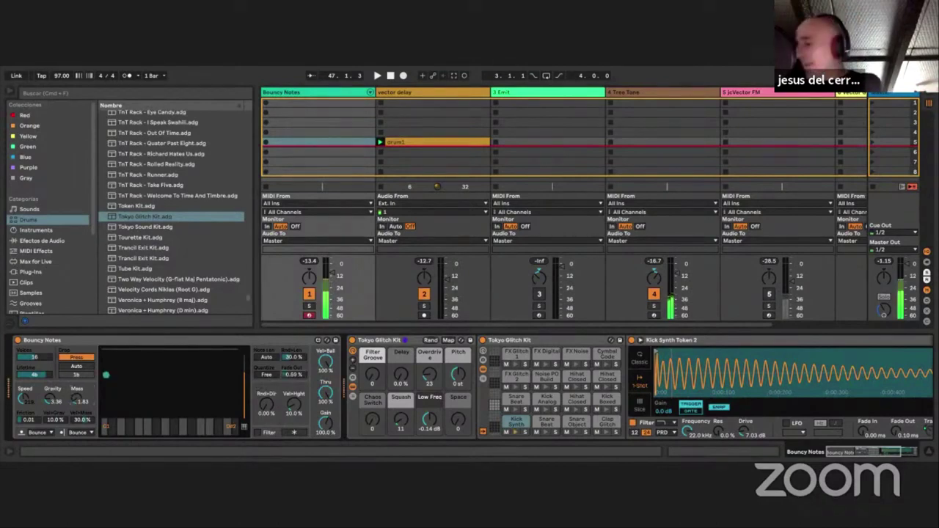
Set Bouncy Notes' Fade Out to 26.9 %, Rnd>Dir to 57.5 % and Vel>Grav to 55.7 %.
left_click_drag(294, 374, 295, 357)
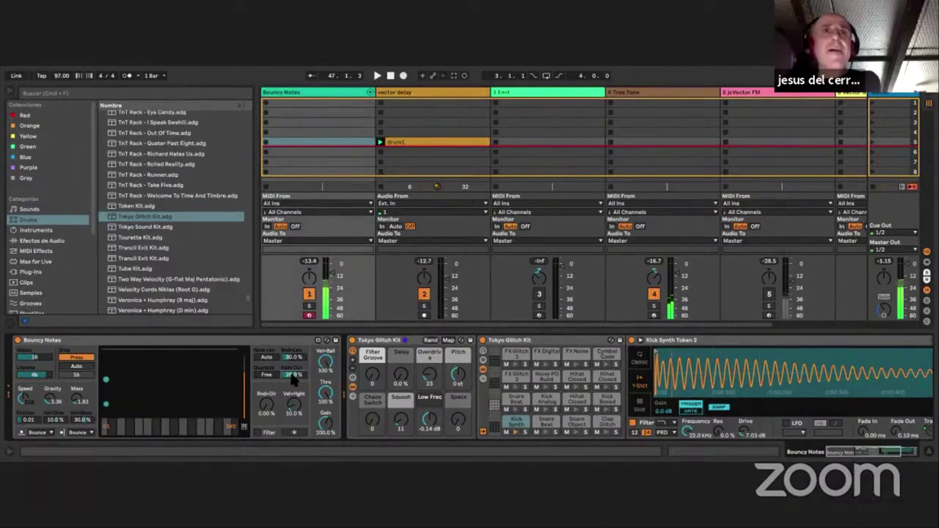
left_click_drag(267, 406, 274, 382)
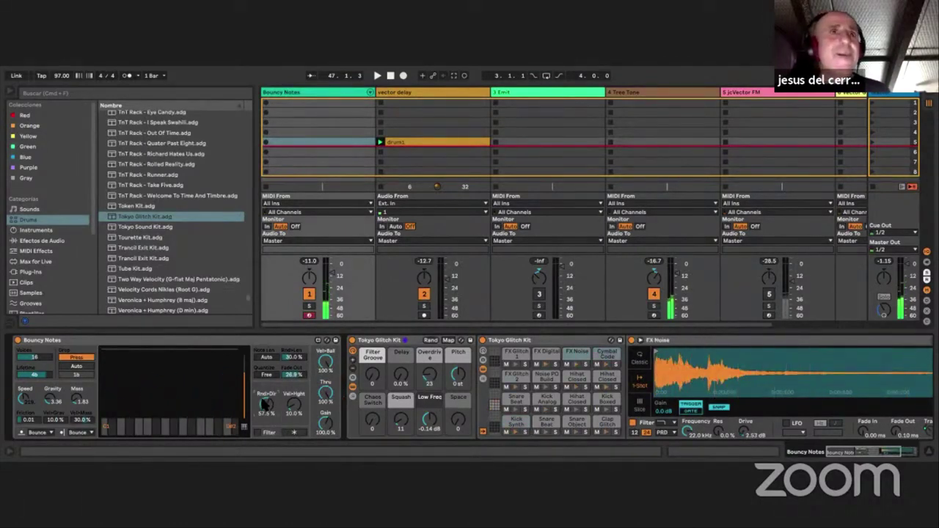
left_click_drag(64, 422, 66, 411)
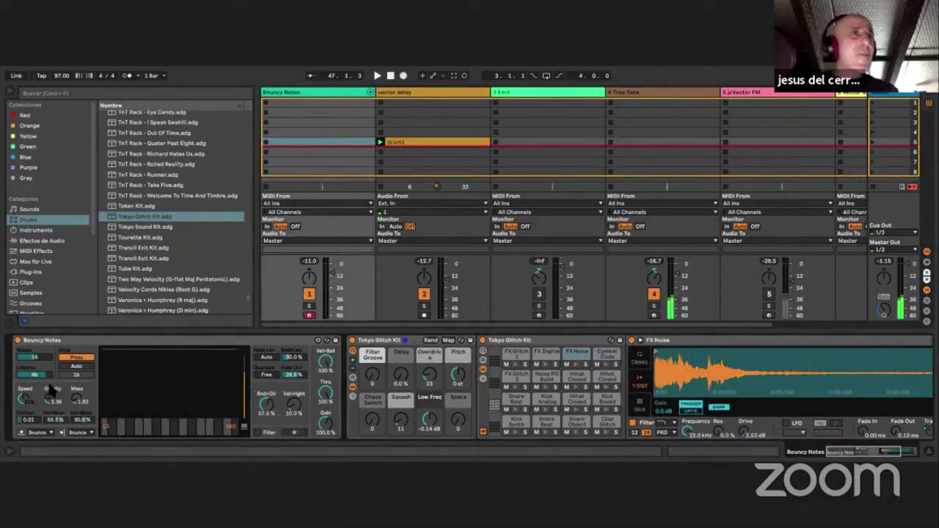
Collapse the Tokyo Glitch Kit device and reveal Bouncy Notes' scale, range and drum rack settings.
double_click(392, 341)
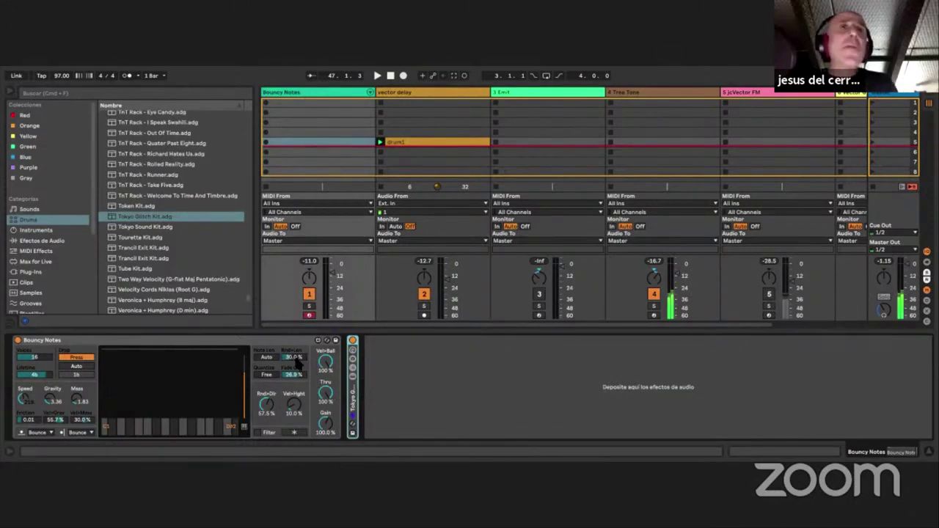
left_click(245, 428)
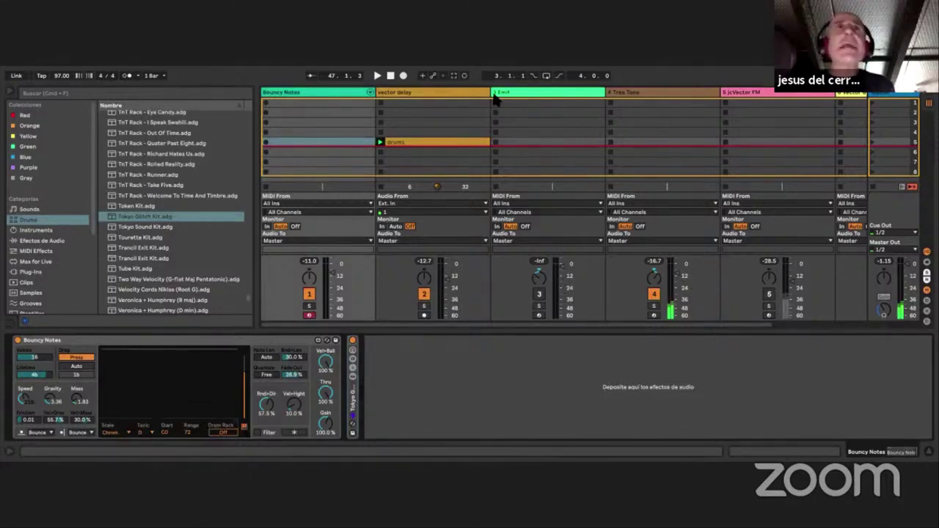
Set Vector Delay's Voices to 6 on the vector delay track and lower the Tree Tone track's volume.
left_click(464, 94)
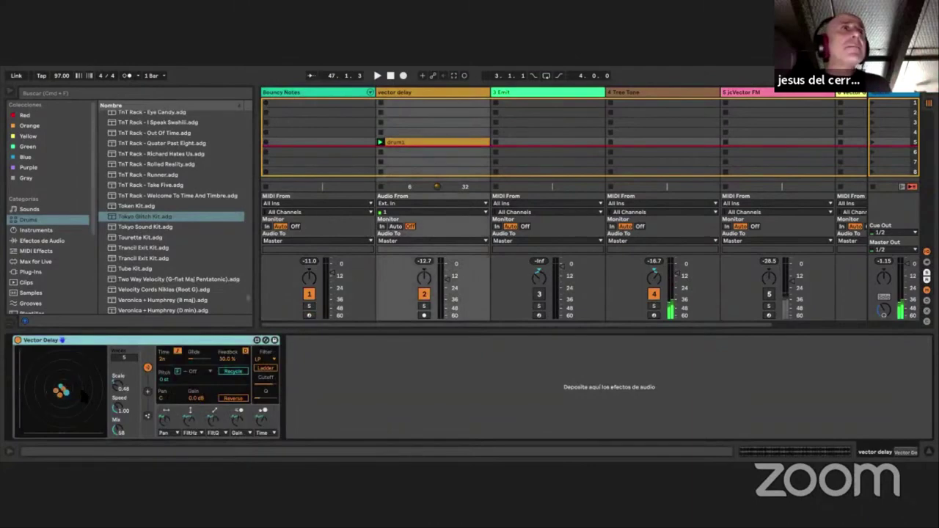
left_click(126, 358)
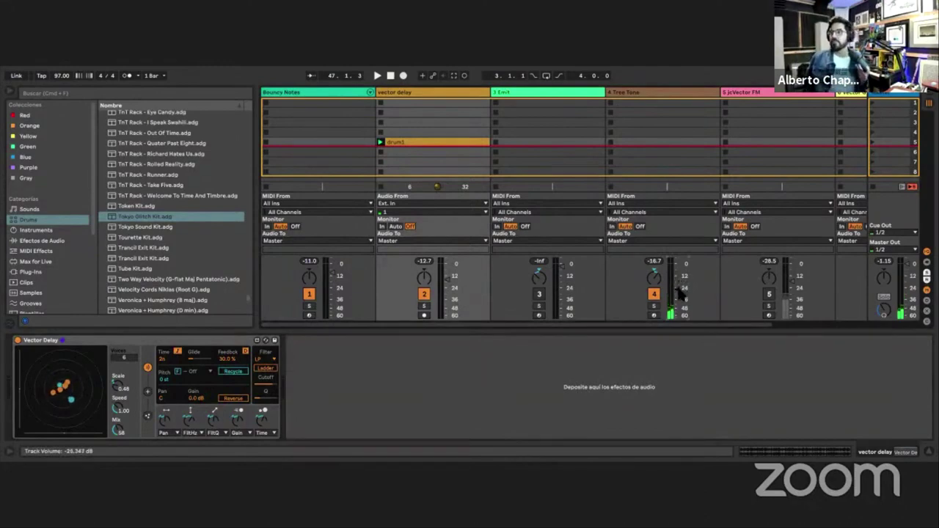
left_click_drag(680, 294, 677, 312)
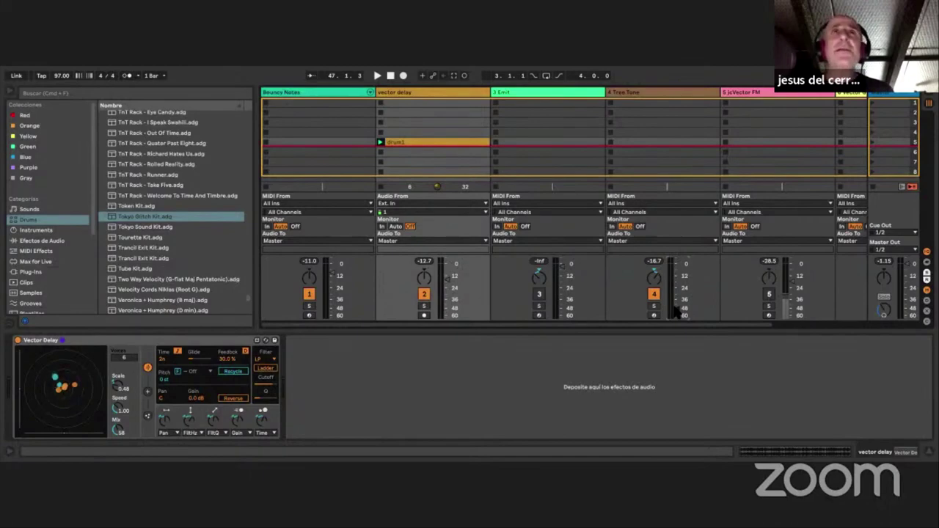
Select the Tree Tone track, search the Max for Live devices for "random" and list the matching Max audio effects.
left_click(649, 98)
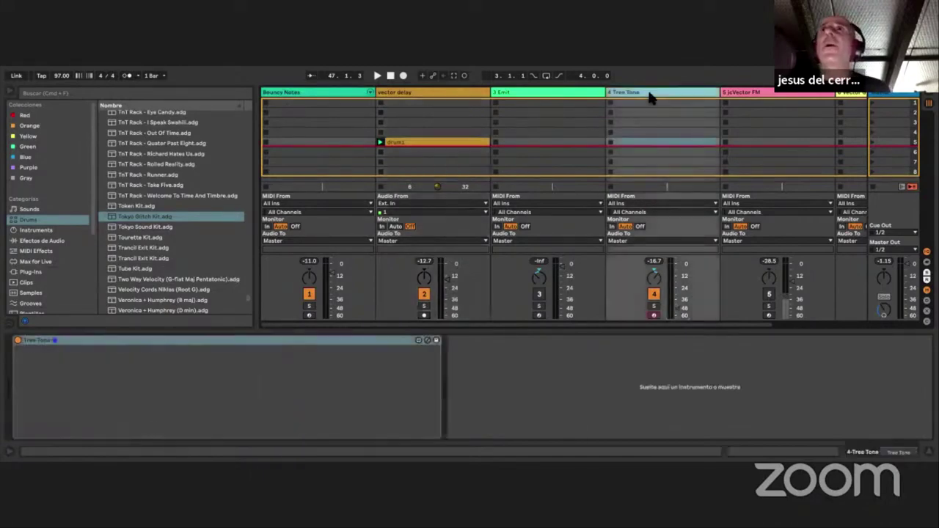
left_click(73, 92)
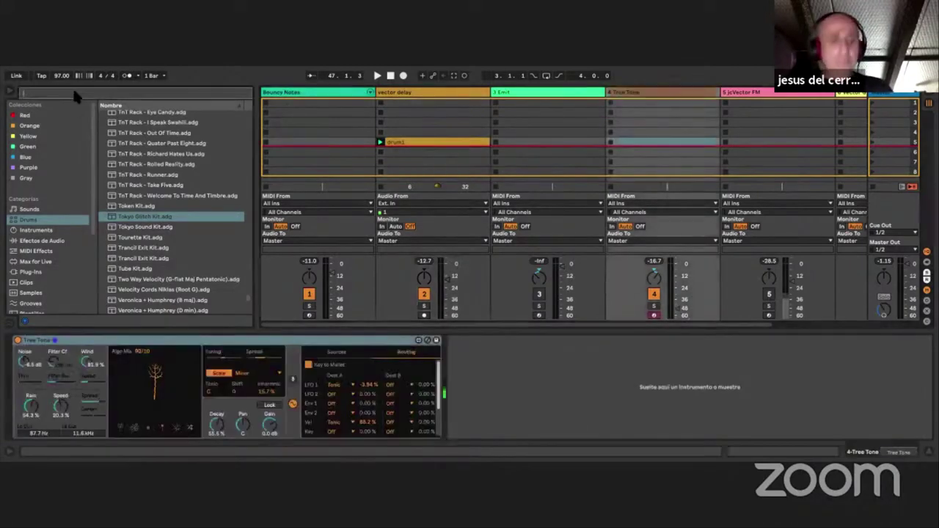
type("random")
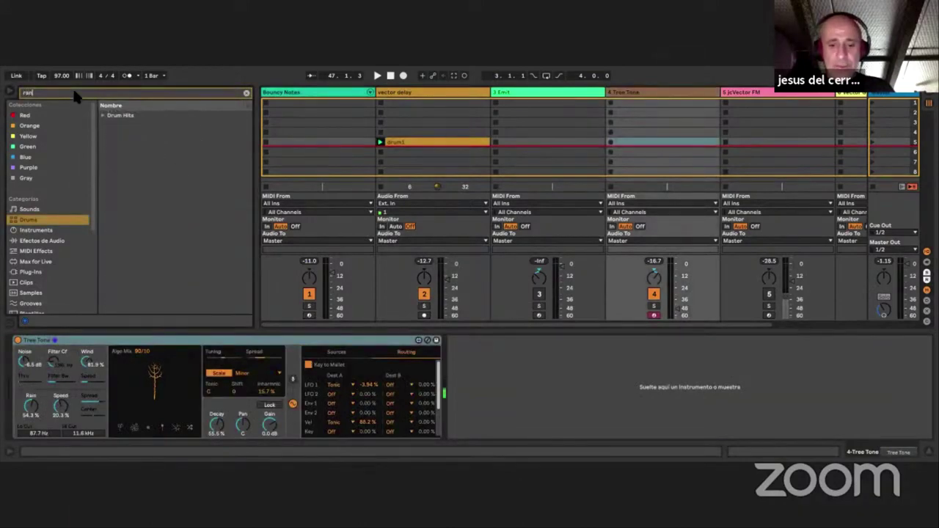
left_click(37, 251)
left_click(37, 261)
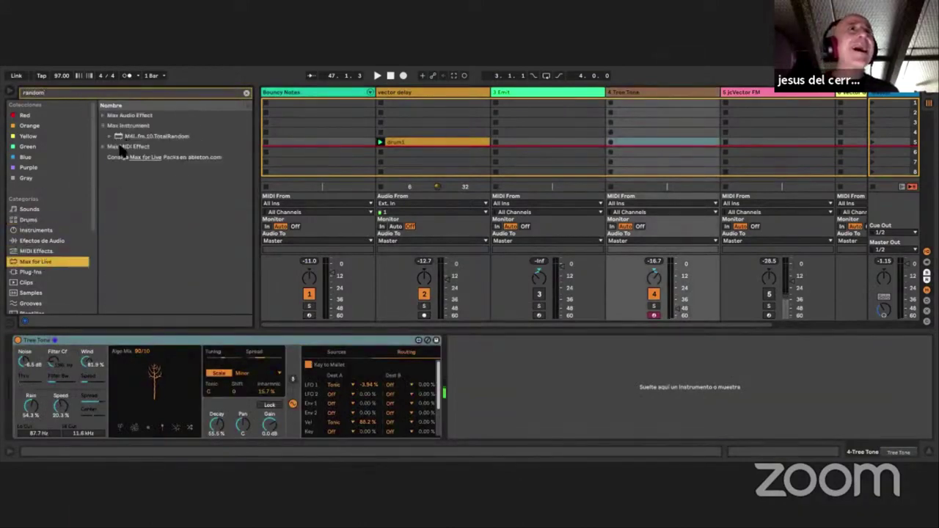
left_click(103, 147)
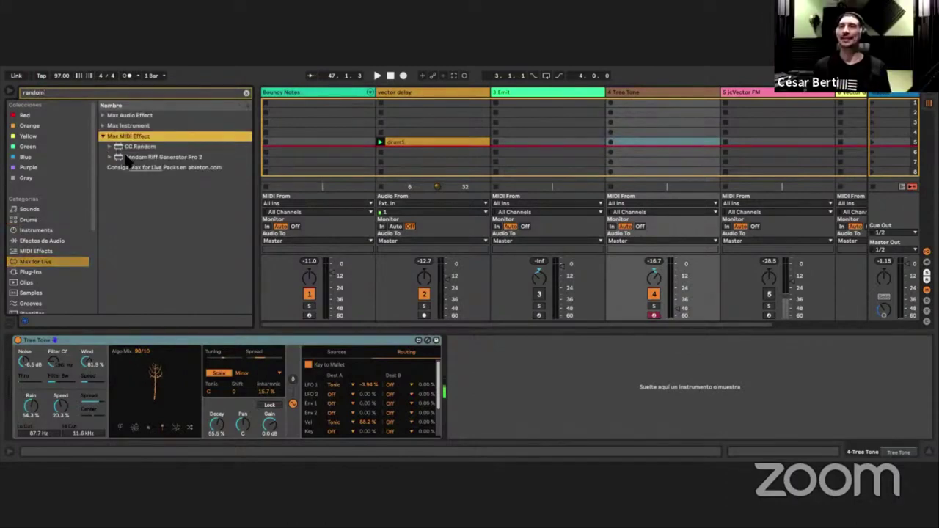
left_click(104, 115)
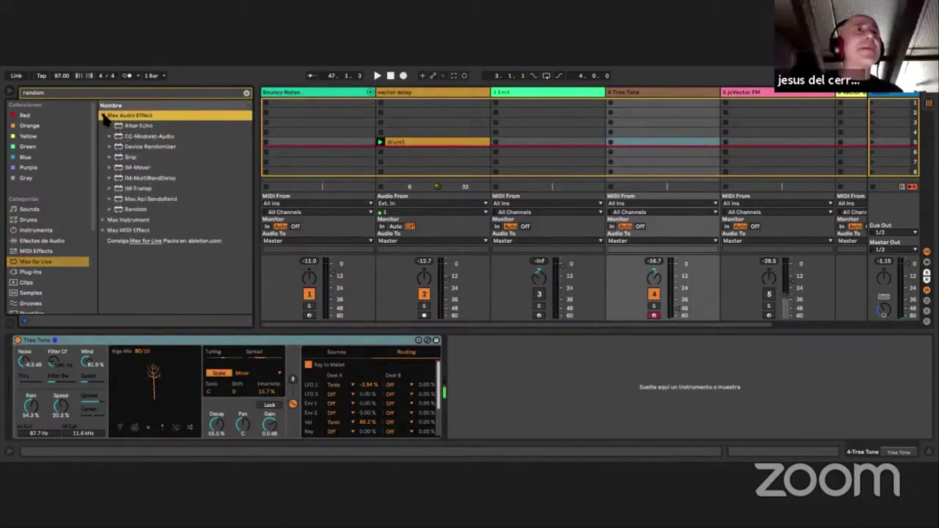
Add Device Randomizer after Emit on the Emit track and map it to the Emit device.
left_click(151, 147)
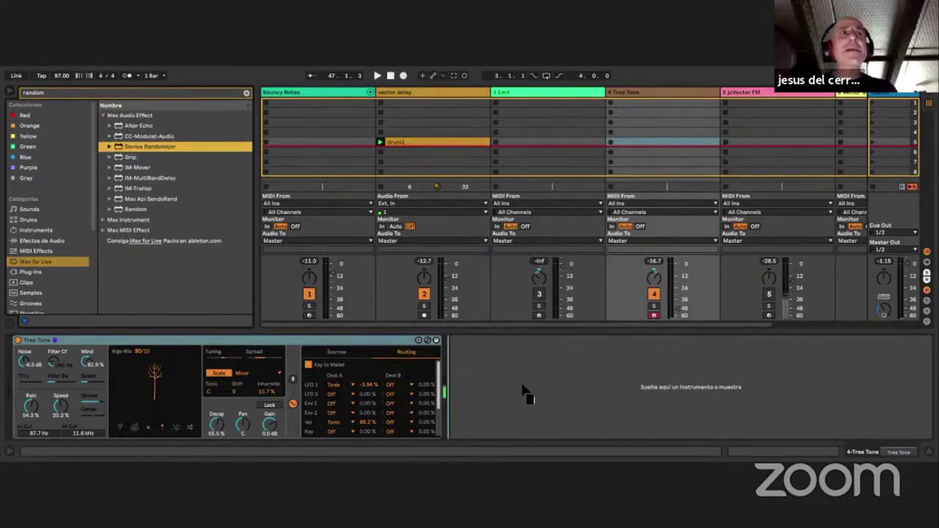
left_click(554, 92)
left_click_drag(553, 93, 553, 94)
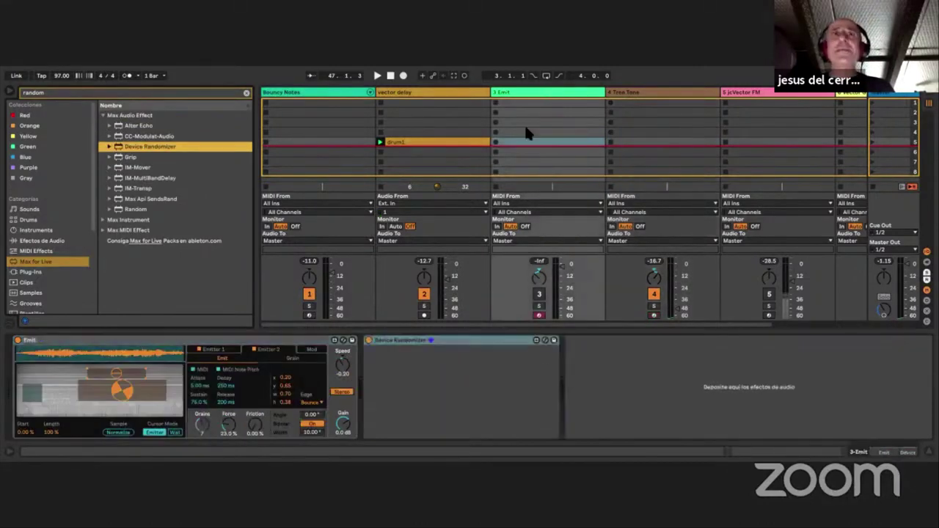
left_click(397, 416)
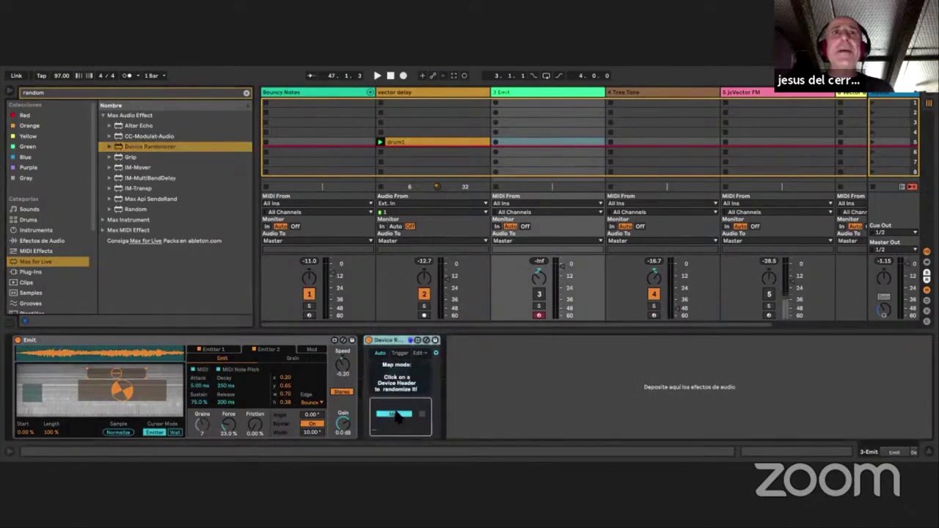
left_click(168, 345)
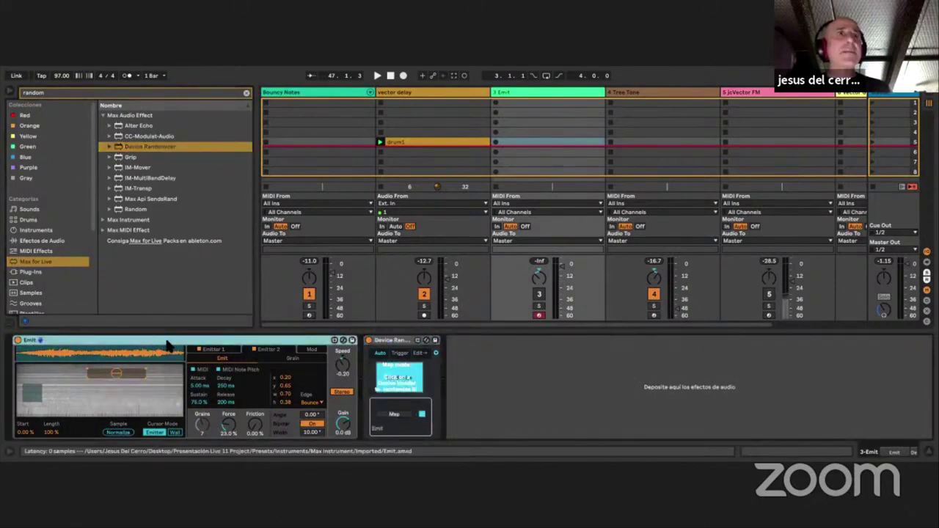
Start playback, activate the Emit track, and set Emit's Gain to 9.4 dB and Speed to 0.38.
key("space")
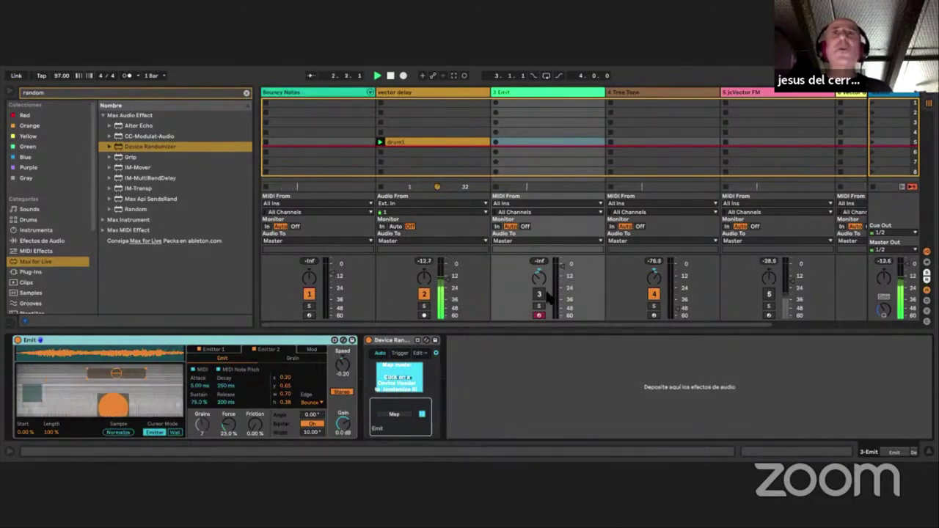
left_click(539, 295)
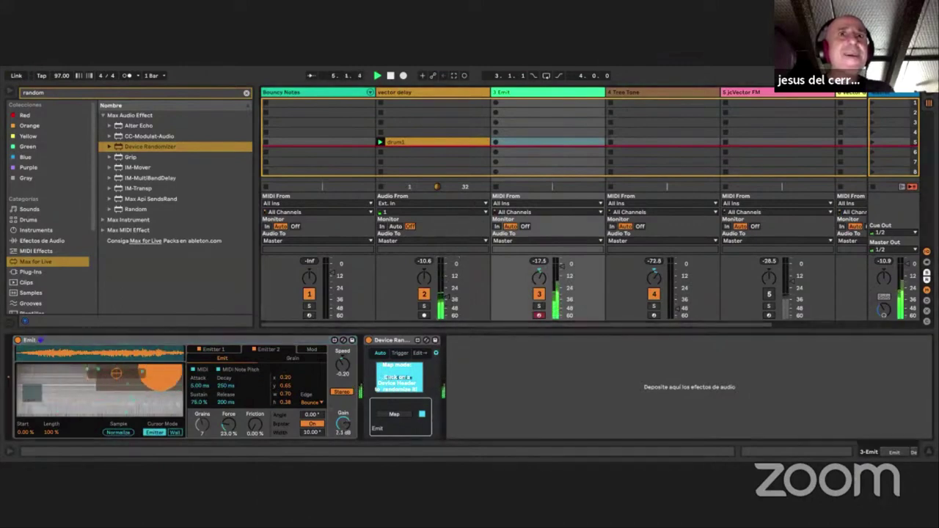
left_click_drag(342, 424, 339, 425)
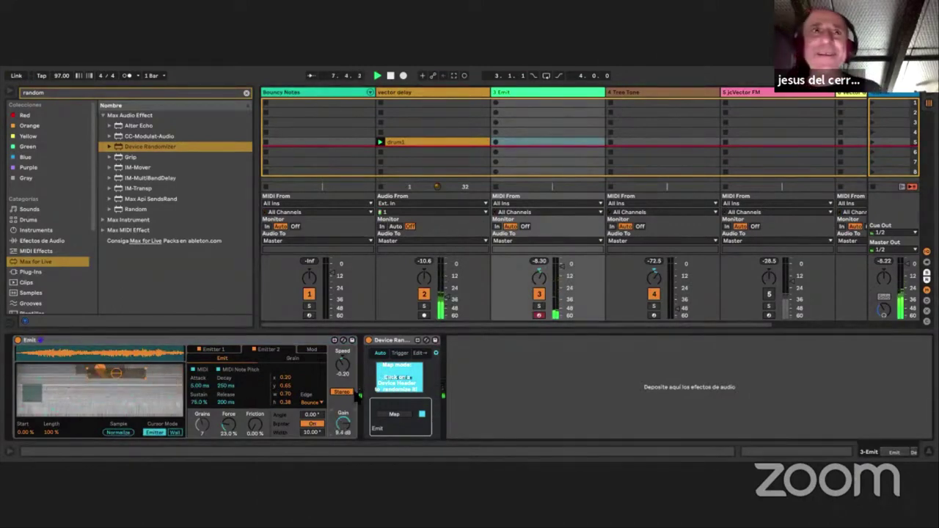
left_click_drag(345, 367, 353, 357)
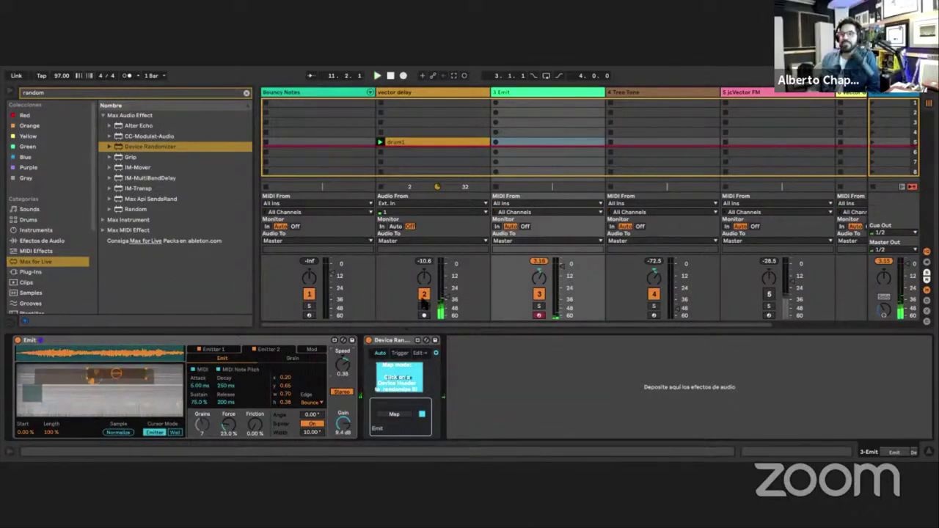
Deactivate the vector delay track and check the source options of the Tree Tone device's input routing.
left_click(424, 295)
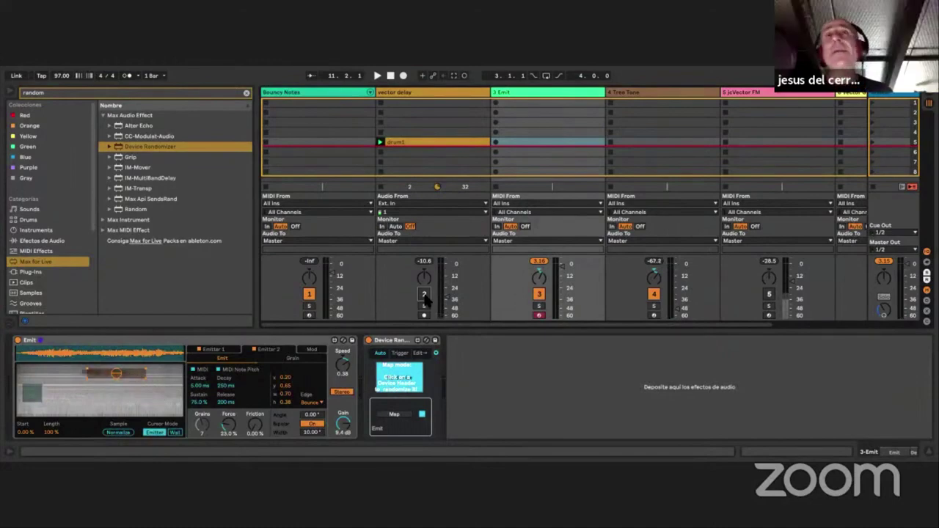
left_click(686, 94)
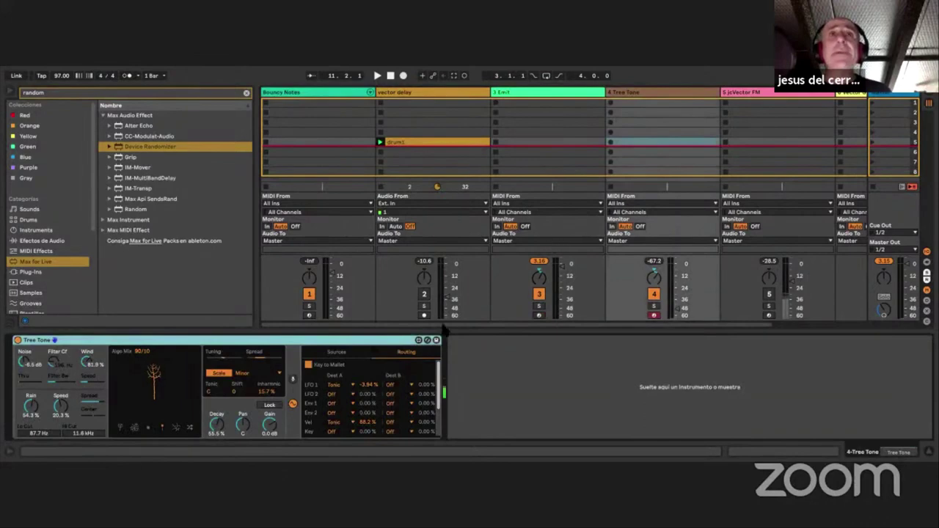
left_click(293, 378)
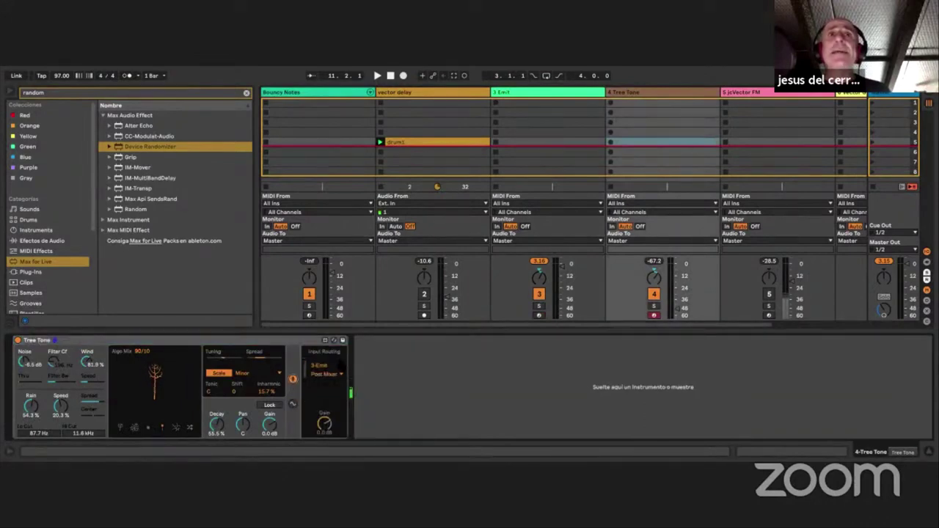
left_click(331, 366)
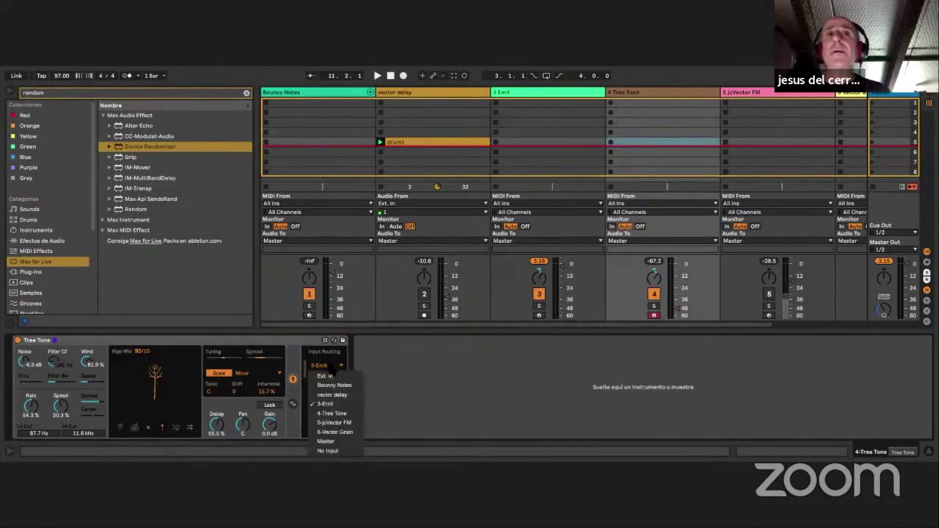
left_click(330, 363)
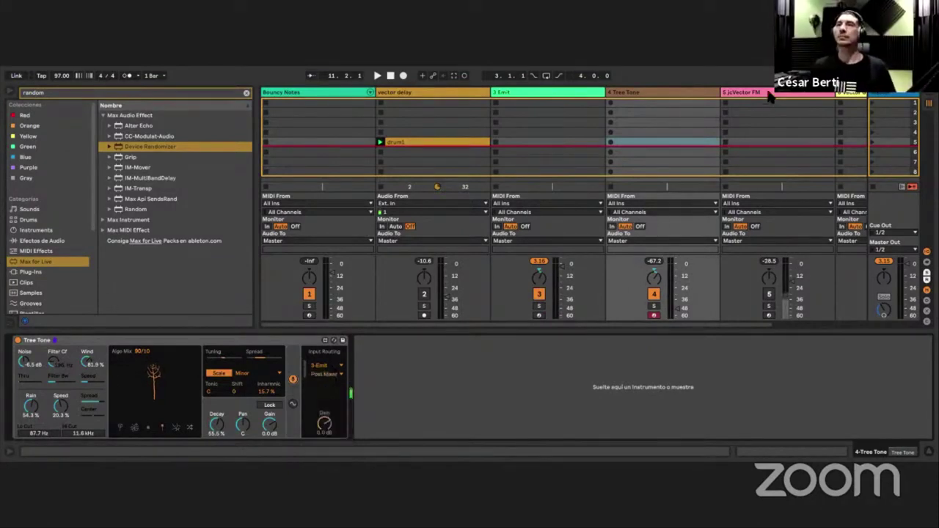
Set the audio source for recording in the Vector Grain device to 3-Emit.
left_click(769, 95)
scroll(771, 97, "right", 2)
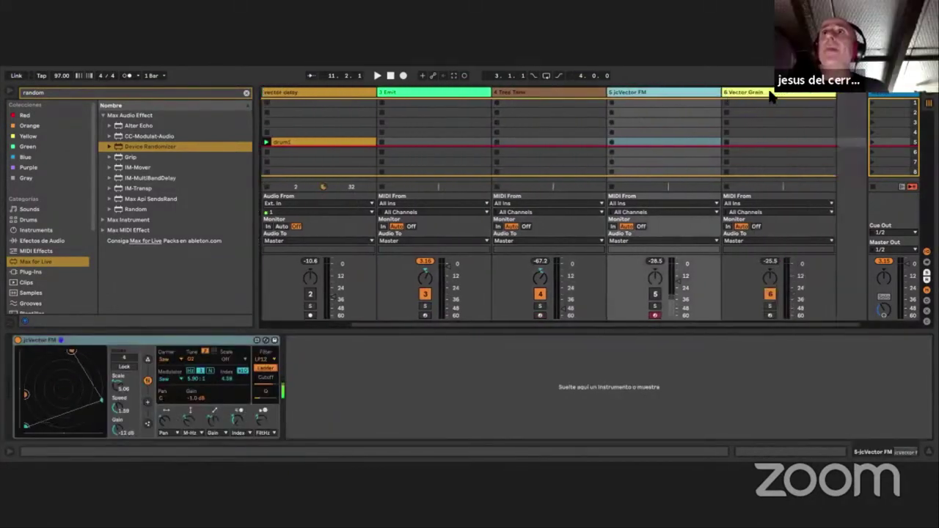
left_click(770, 98)
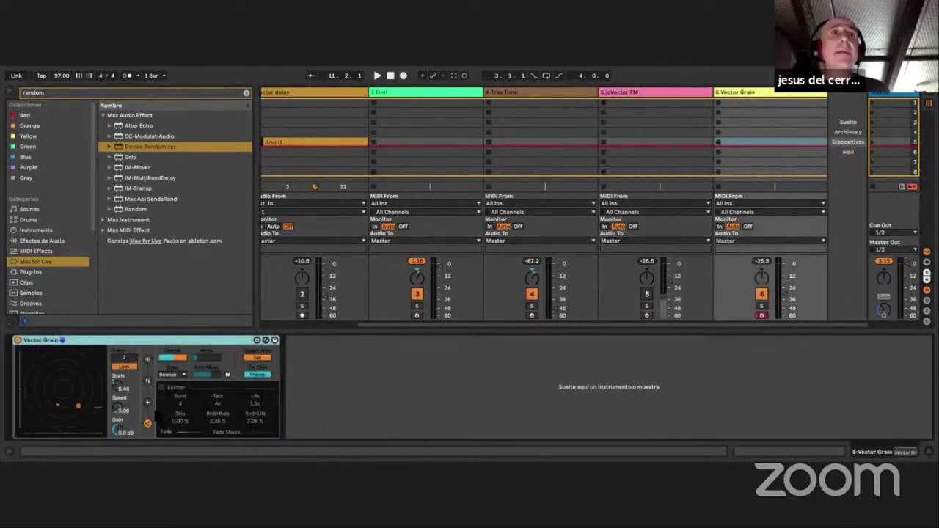
left_click(148, 358)
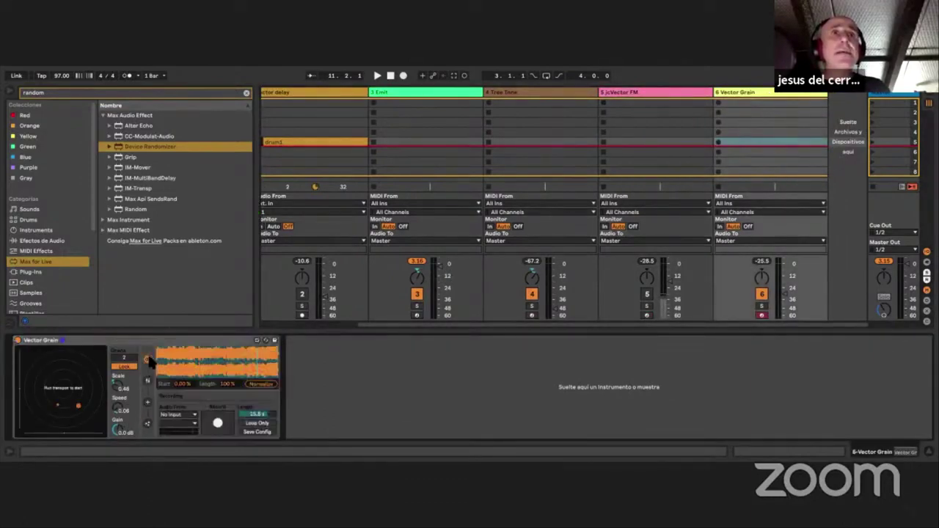
left_click(183, 416)
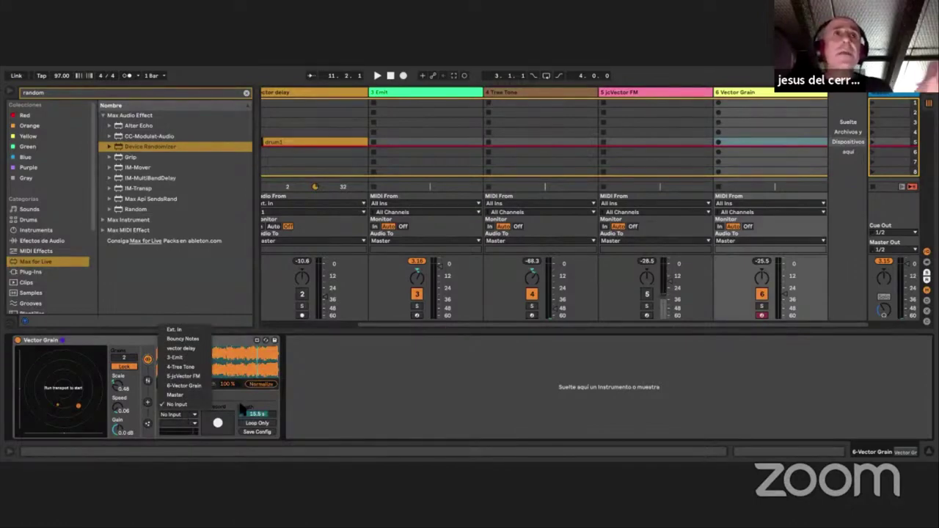
left_click(180, 357)
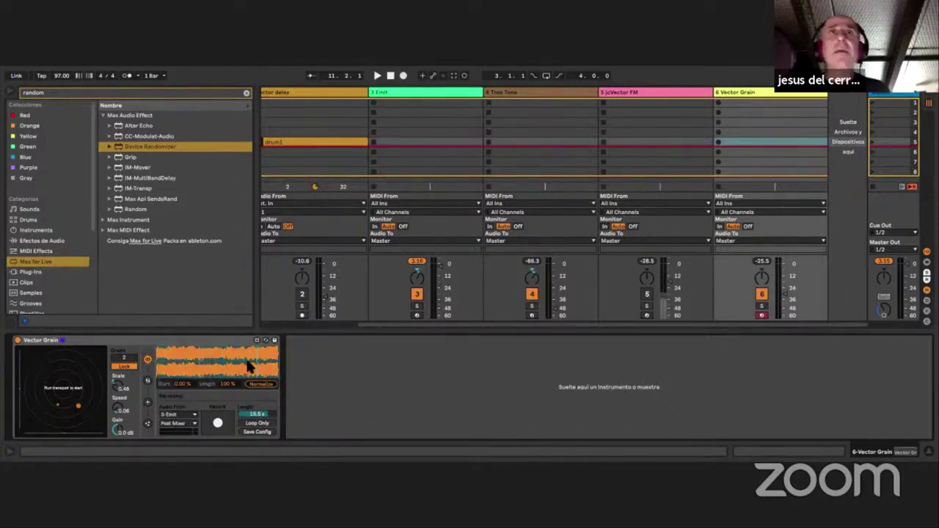
Arm the Emit track and record its output into Vector Grain, raising the Vector Grain track's volume slightly during playback.
left_click(417, 316)
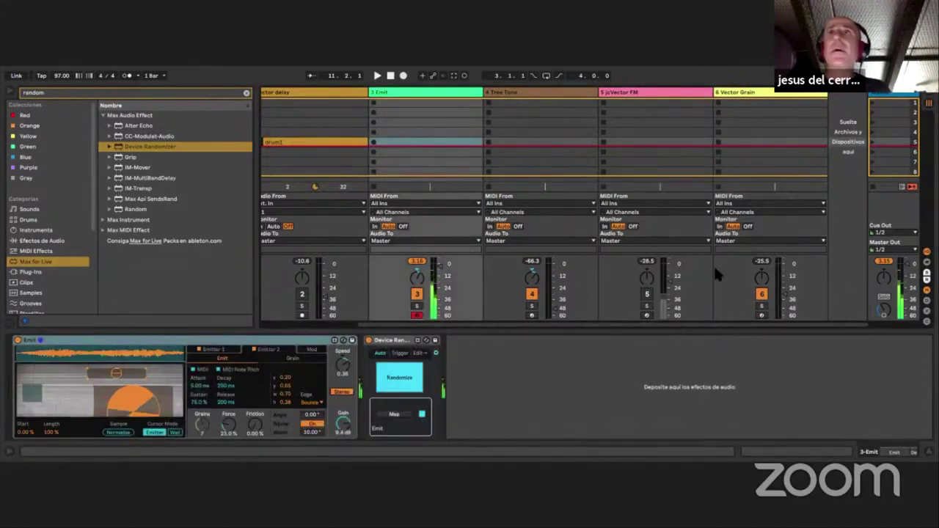
left_click(767, 95)
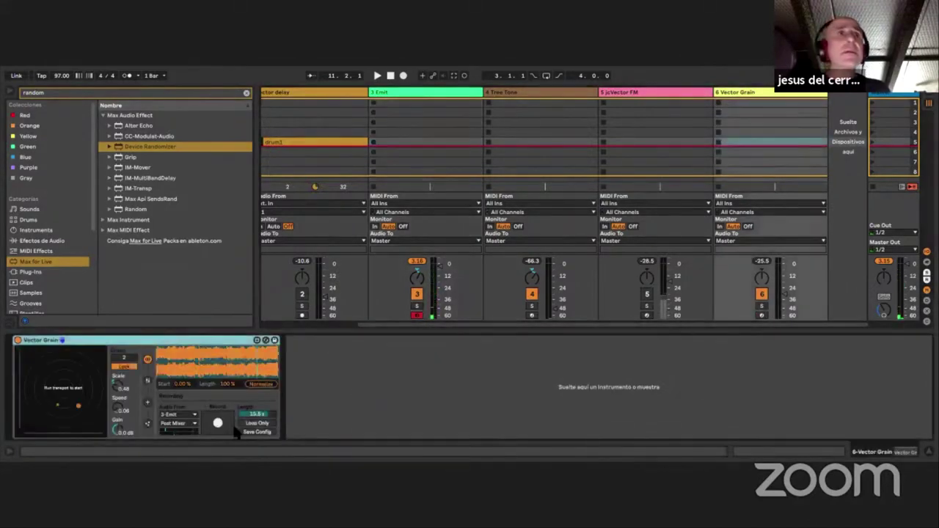
left_click(218, 424)
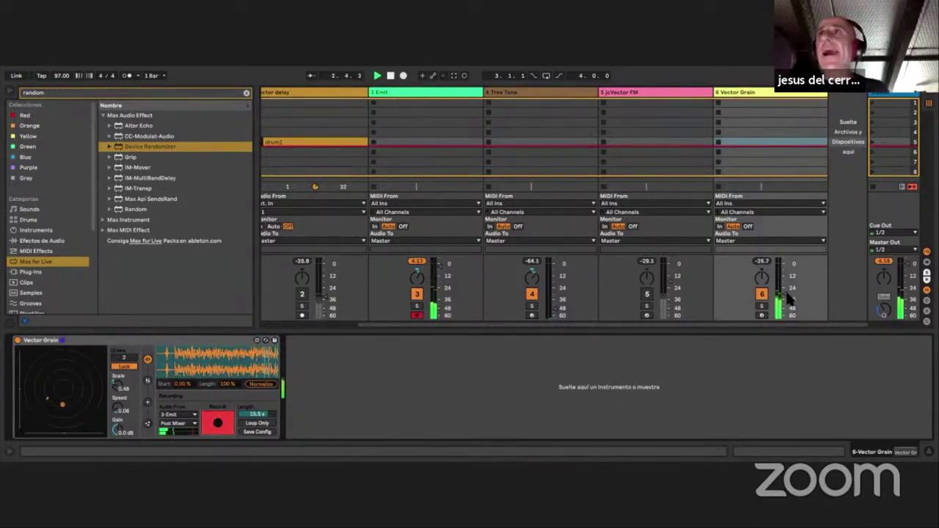
left_click_drag(787, 298, 788, 295)
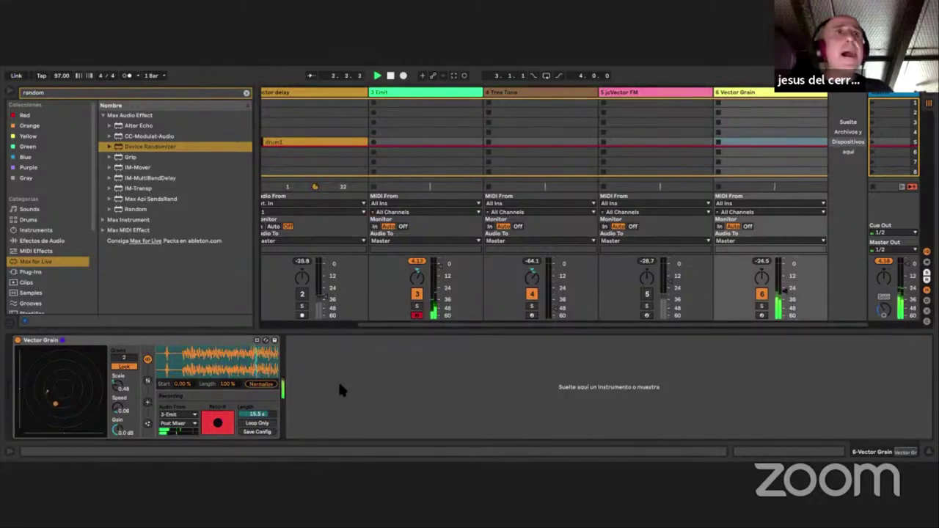
left_click(218, 423)
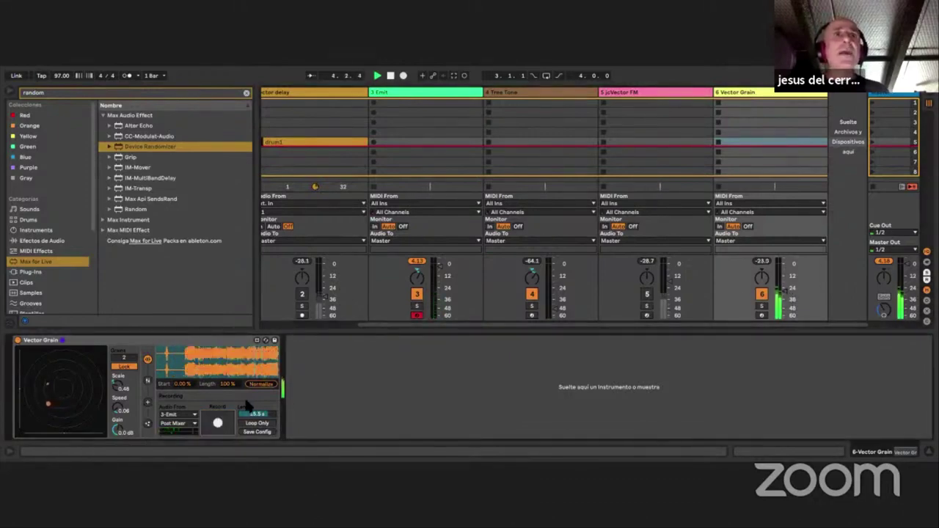
Set Vector Grain's sample Start to 56.7 %, Speed to 3.60 and Scale to 2.88, and stop playback.
left_click_drag(186, 385, 186, 342)
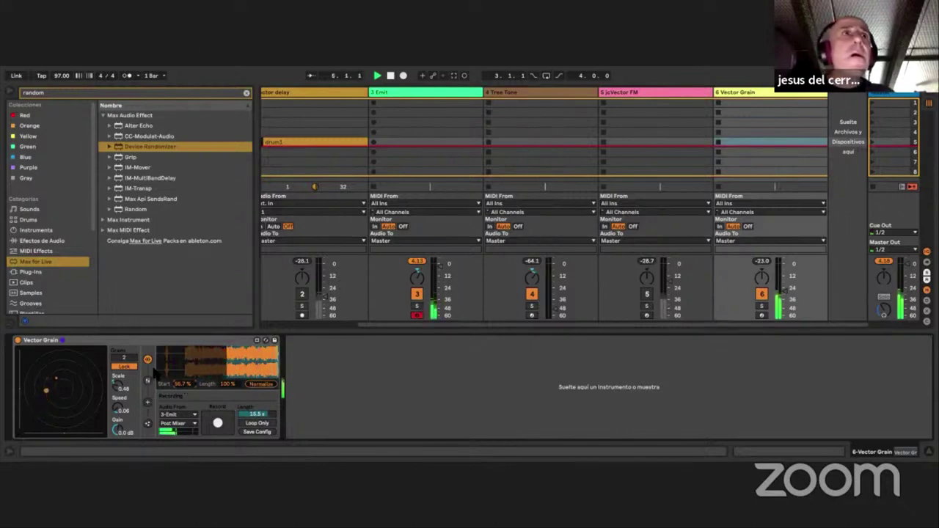
left_click_drag(121, 409, 121, 343)
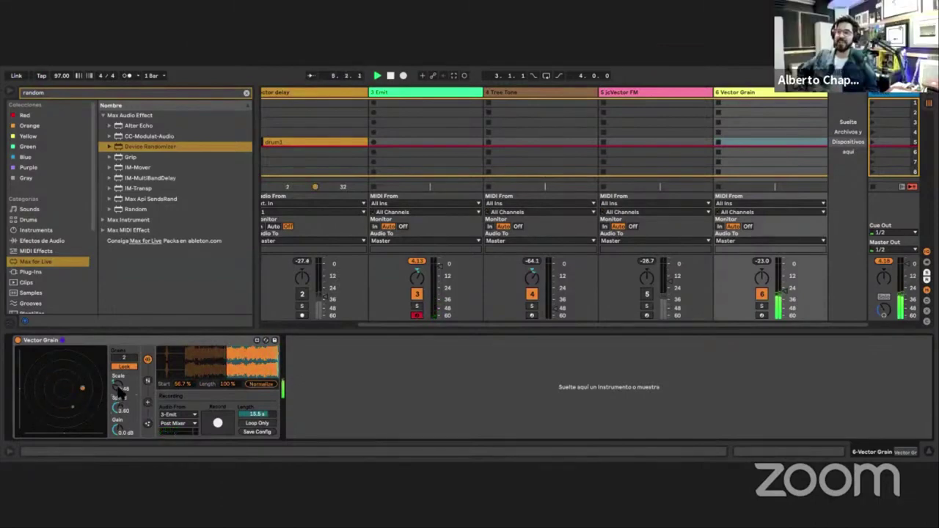
mouse_move(119, 388)
left_mouse_down()
mouse_move(118, 373)
mouse_move(127, 385)
left_mouse_up()
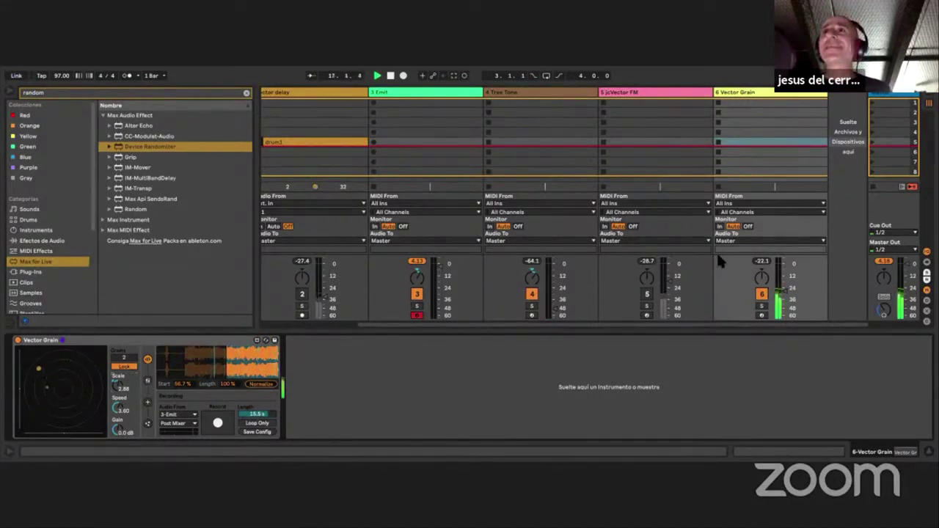
left_click(391, 76)
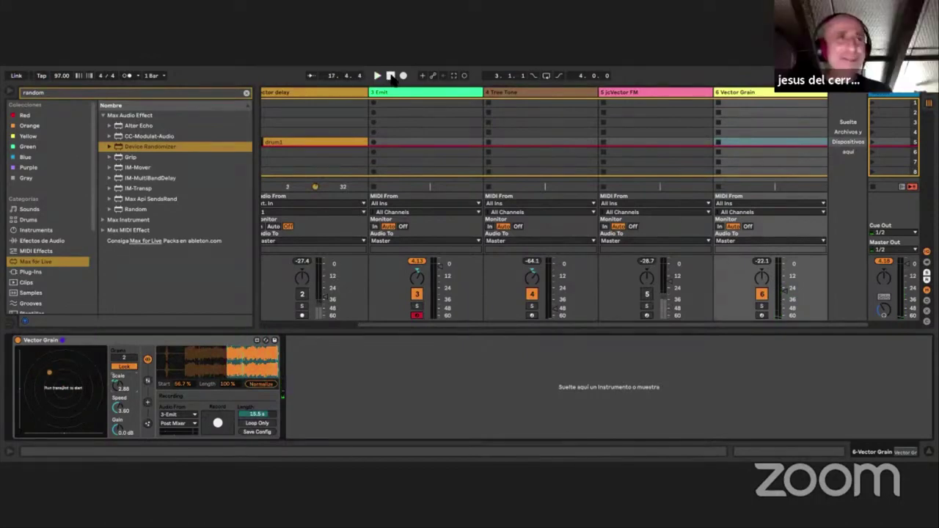